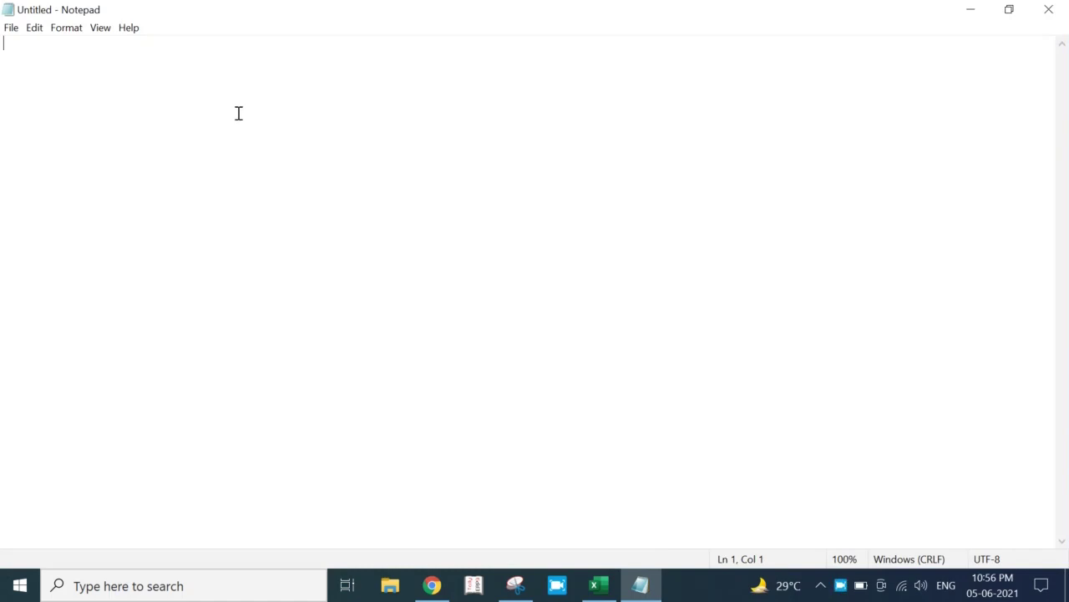
Paste the copied cow essay into the empty document and review the editing commands.
{"action": "key", "text": "ctrl+v"}
{"action": "left_click", "coordinate": [138, 87]}
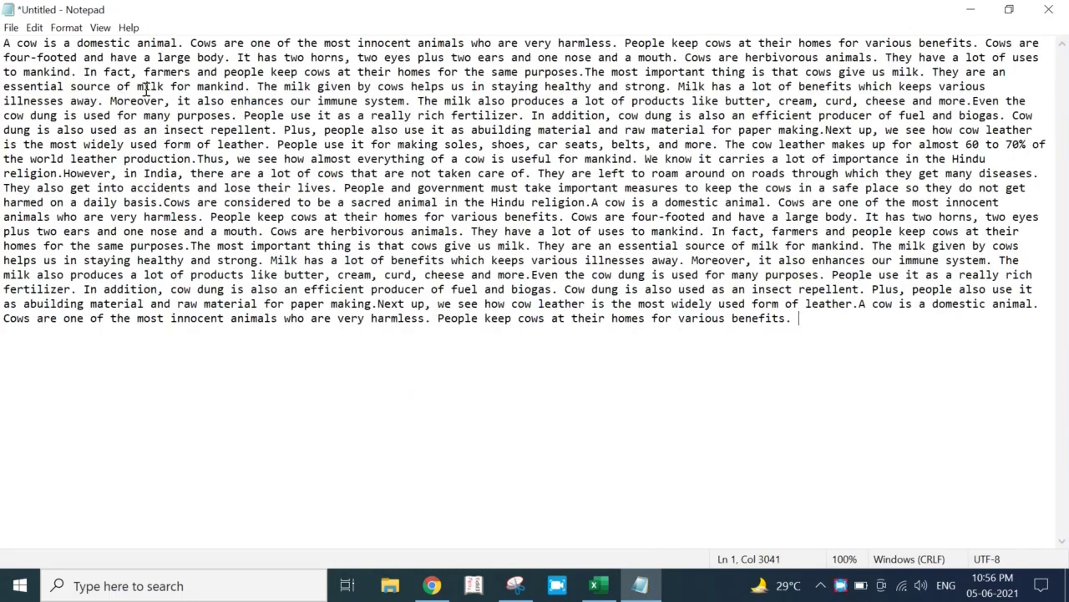
{"action": "left_click", "coordinate": [35, 28]}
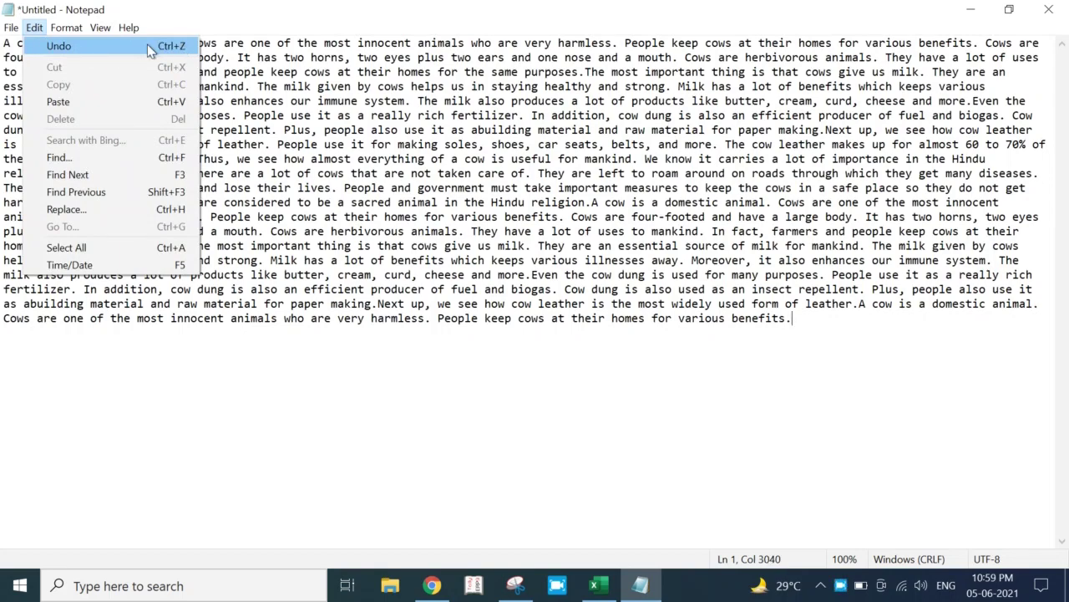
{"action": "left_click", "coordinate": [466, 352]}
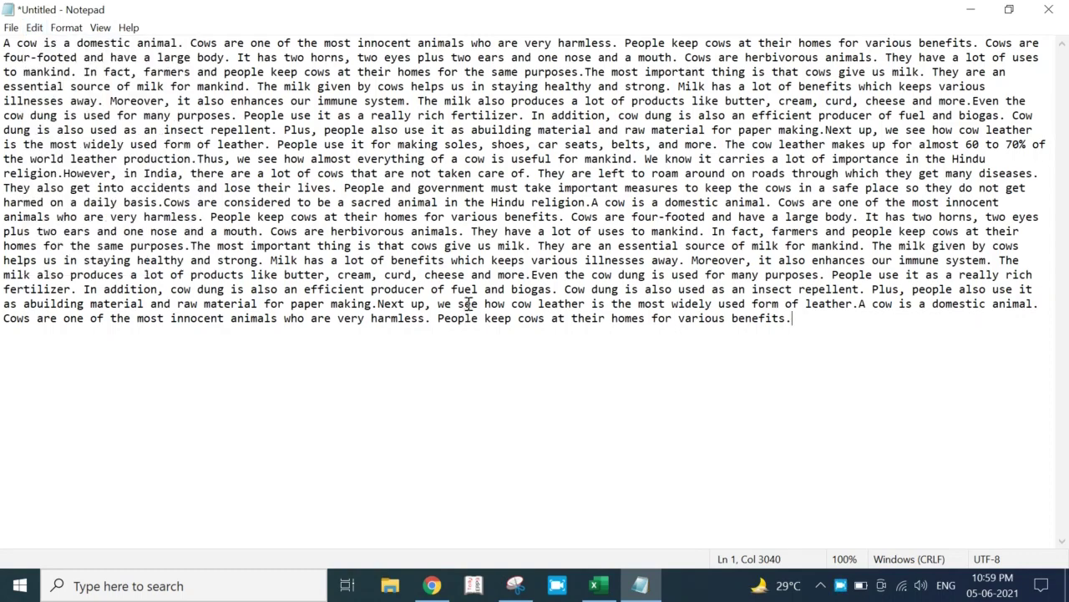
{"action": "left_click", "coordinate": [466, 303]}
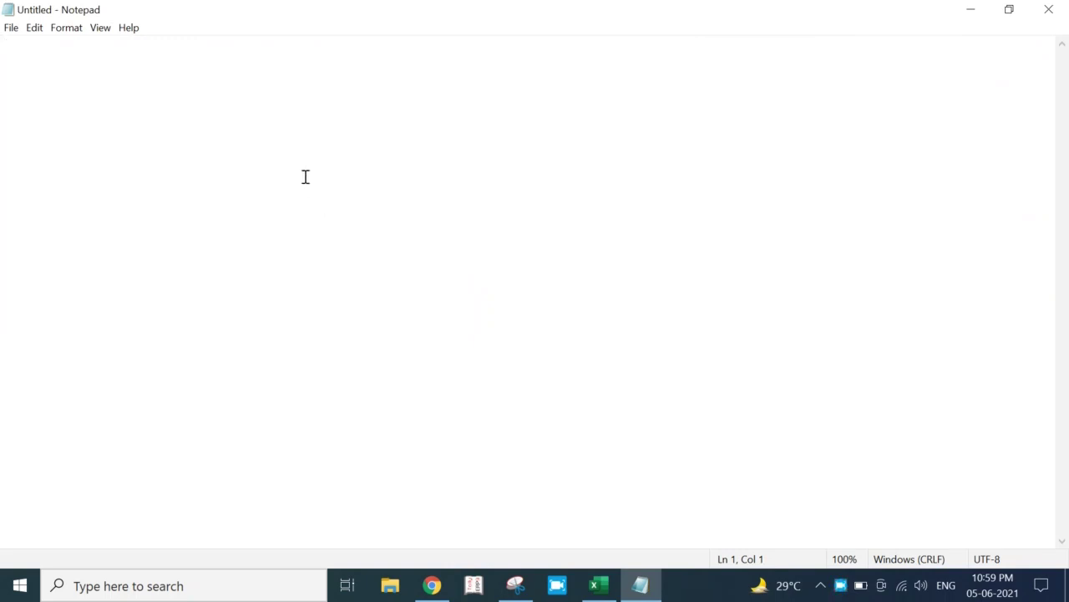
Paste the copied cow essay into the blank document.
{"action": "key", "text": "ctrl+v"}
{"action": "left_click", "coordinate": [788, 351]}
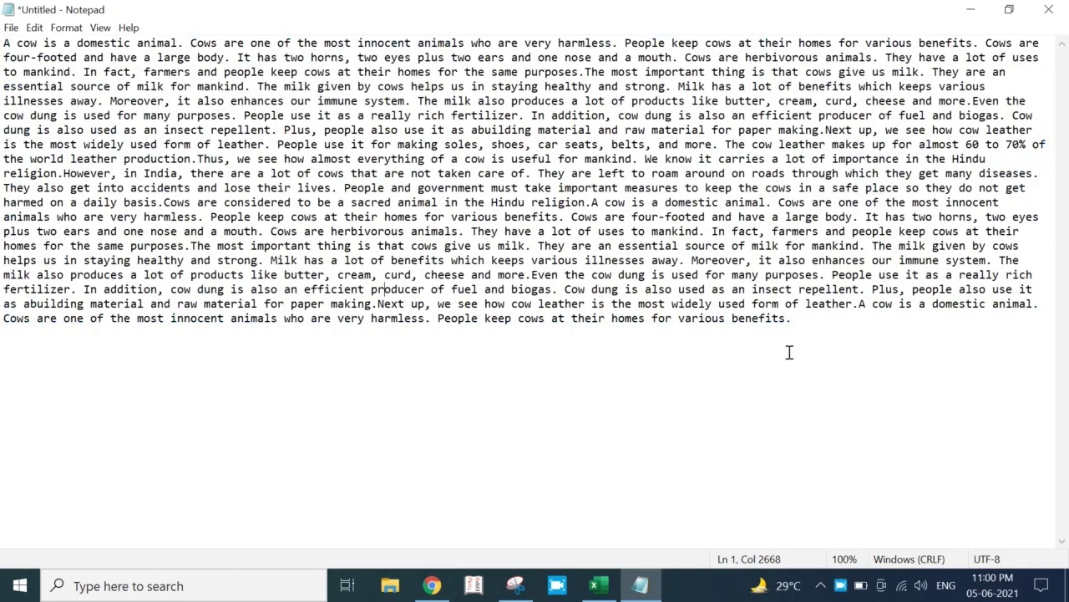
{"action": "left_click", "coordinate": [352, 173]}
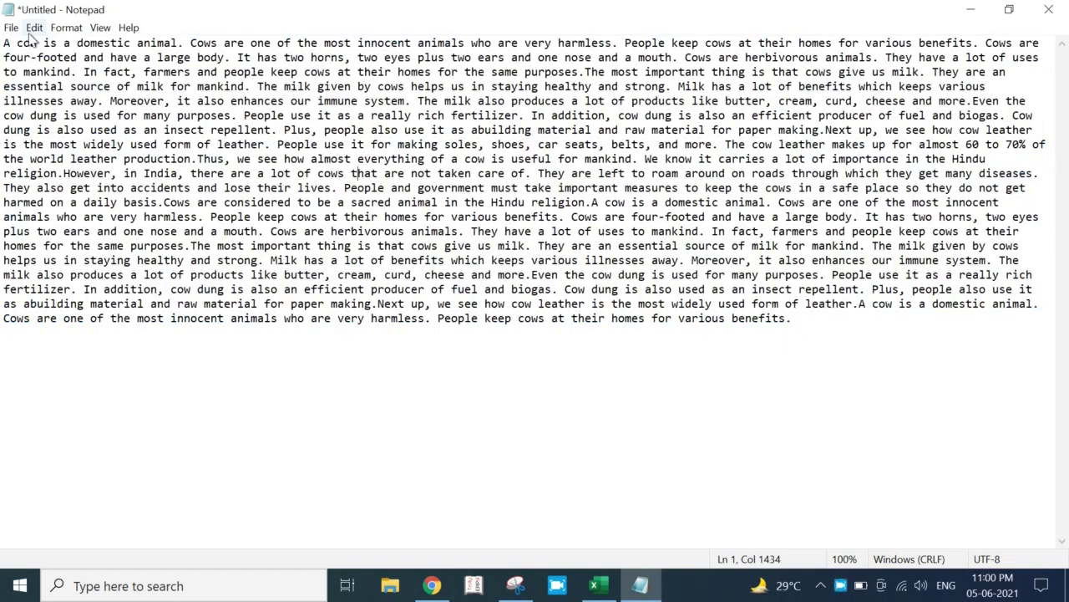
Review the editing commands without a selection, and select the entire essay before clearing the selection.
{"action": "left_click", "coordinate": [34, 27]}
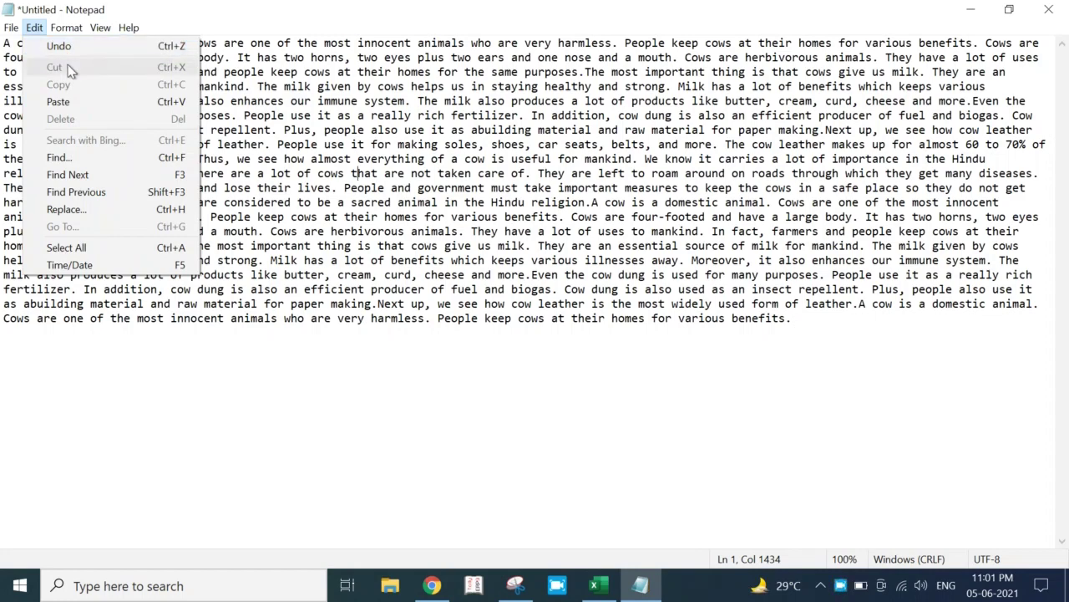
{"action": "left_click", "coordinate": [473, 216]}
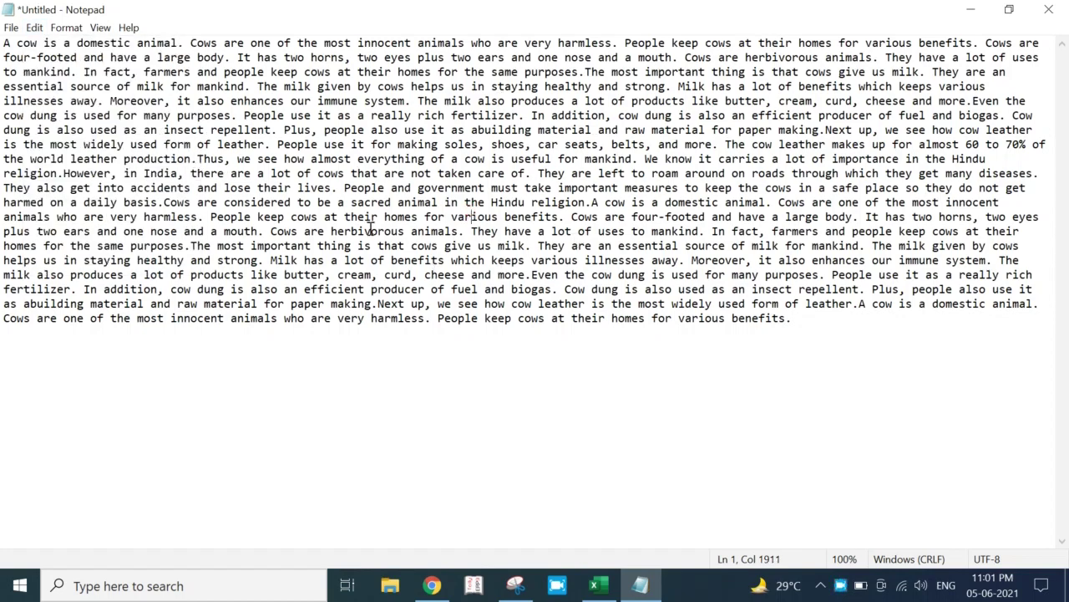
{"action": "left_click", "coordinate": [456, 233]}
{"action": "key", "text": "ctrl+a"}
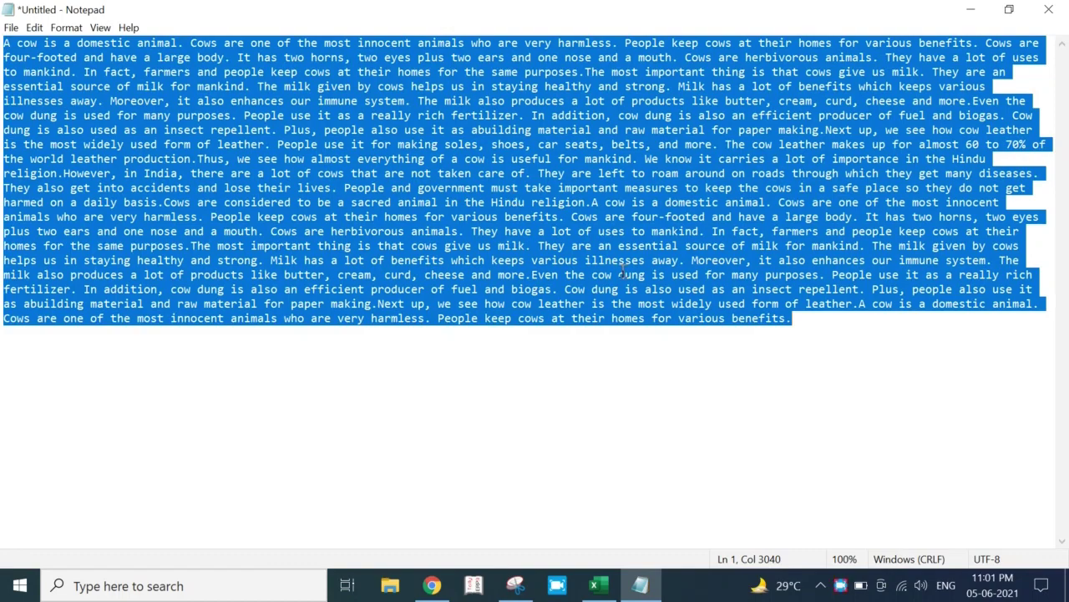
{"action": "left_click", "coordinate": [757, 320]}
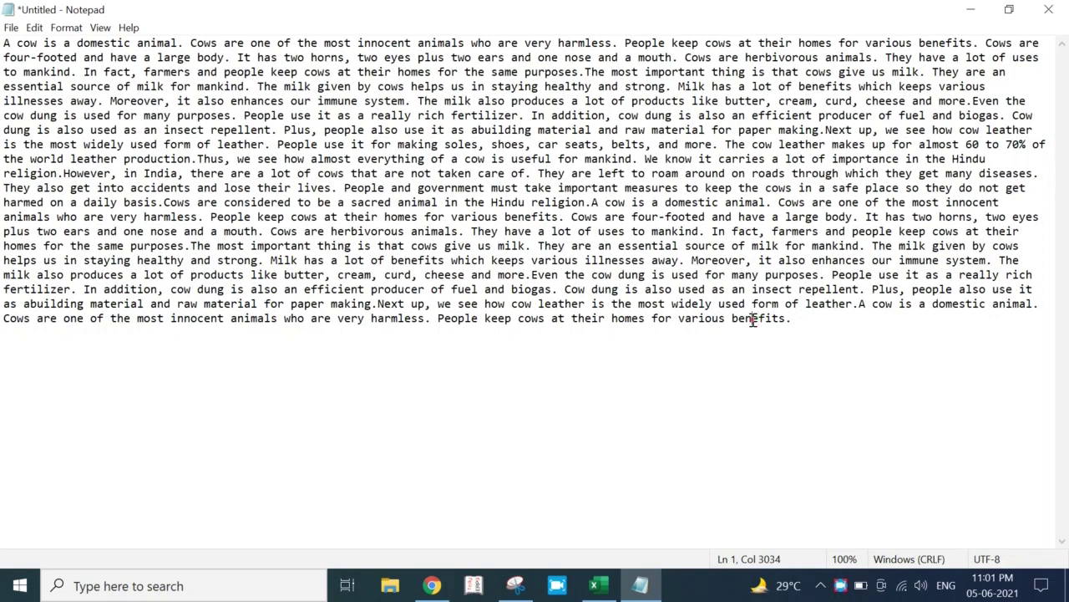
Select the essay's closing word "benefits." and check which editing commands are available for it.
{"action": "double_click", "coordinate": [754, 320]}
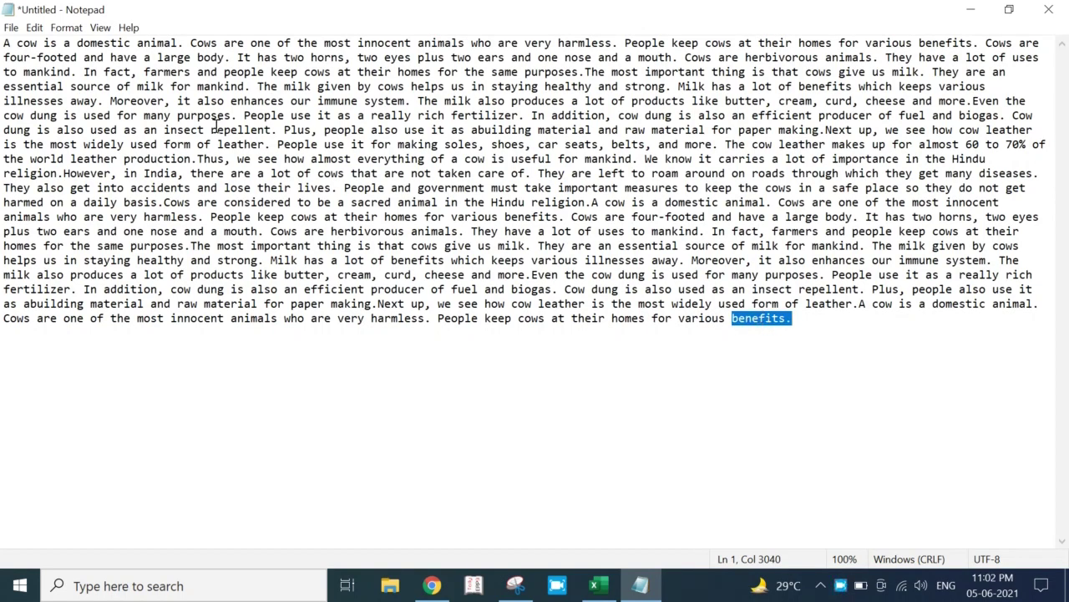
{"action": "left_click", "coordinate": [34, 28]}
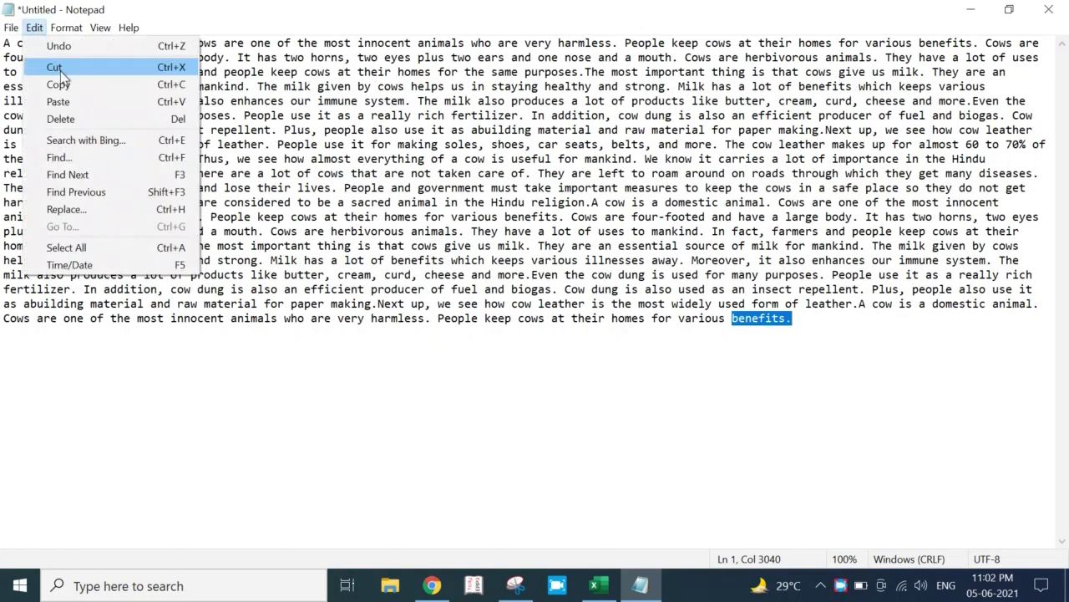
{"action": "left_click", "coordinate": [877, 320]}
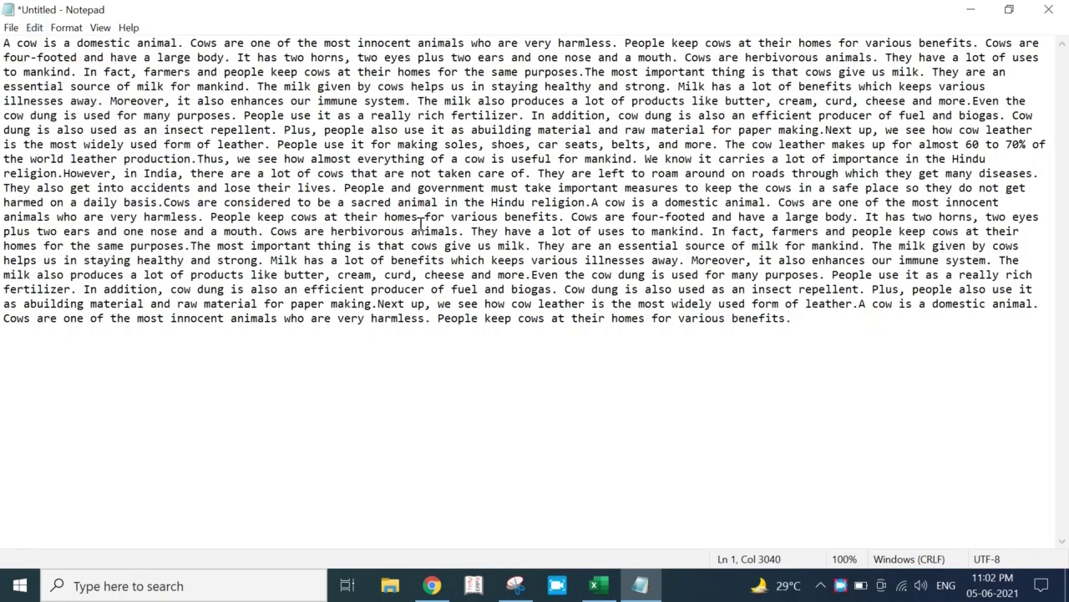
Delete the word "people" that follows "Plus," in the seventh line, and undo the deletion.
{"action": "double_click", "coordinate": [340, 131]}
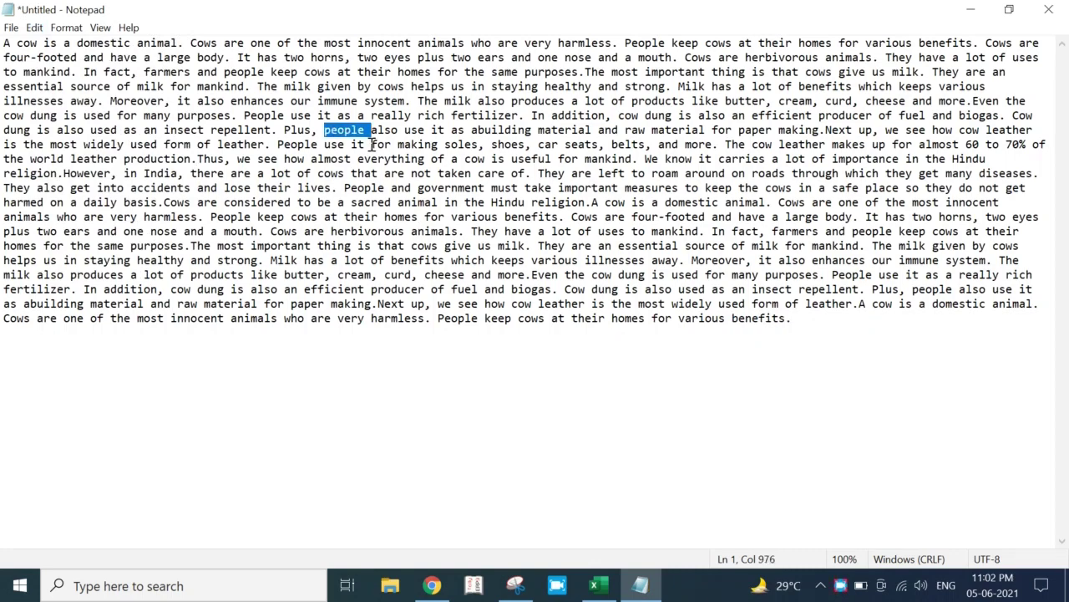
{"action": "key", "text": "Delete"}
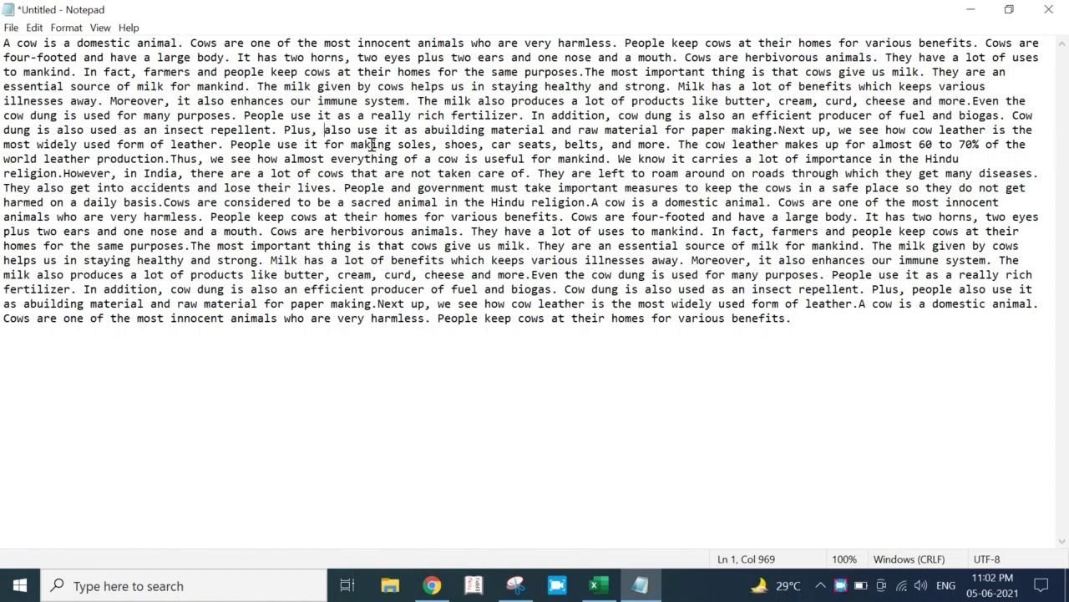
{"action": "left_click", "coordinate": [34, 27]}
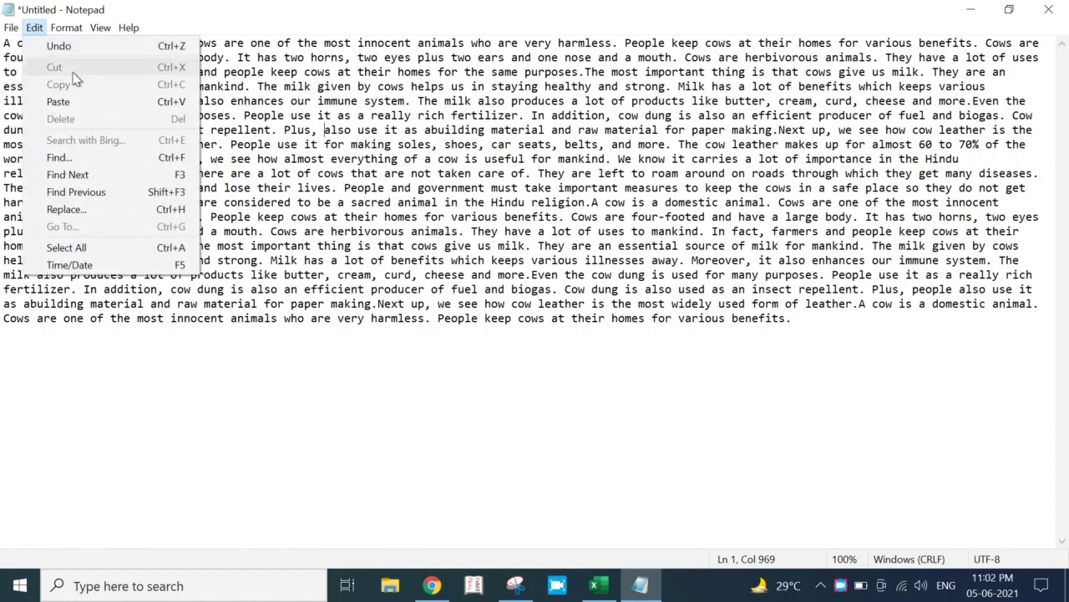
{"action": "left_click", "coordinate": [452, 173]}
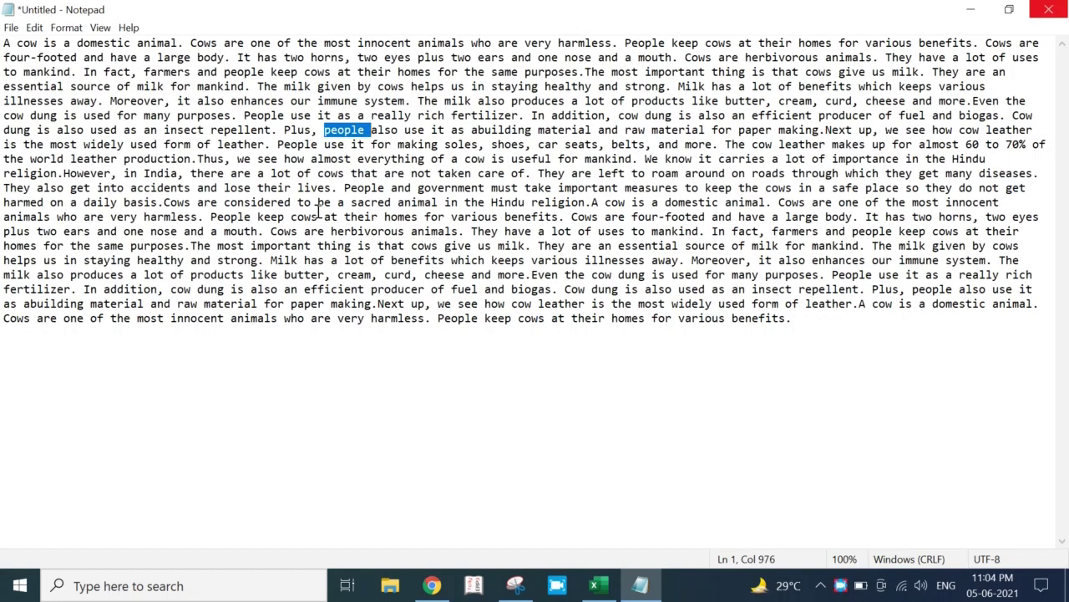
Select the word "fertilizer." in the sixth line and the entire essay in turn, clearing each selection.
{"action": "left_click", "coordinate": [311, 173]}
{"action": "left_click", "coordinate": [34, 28]}
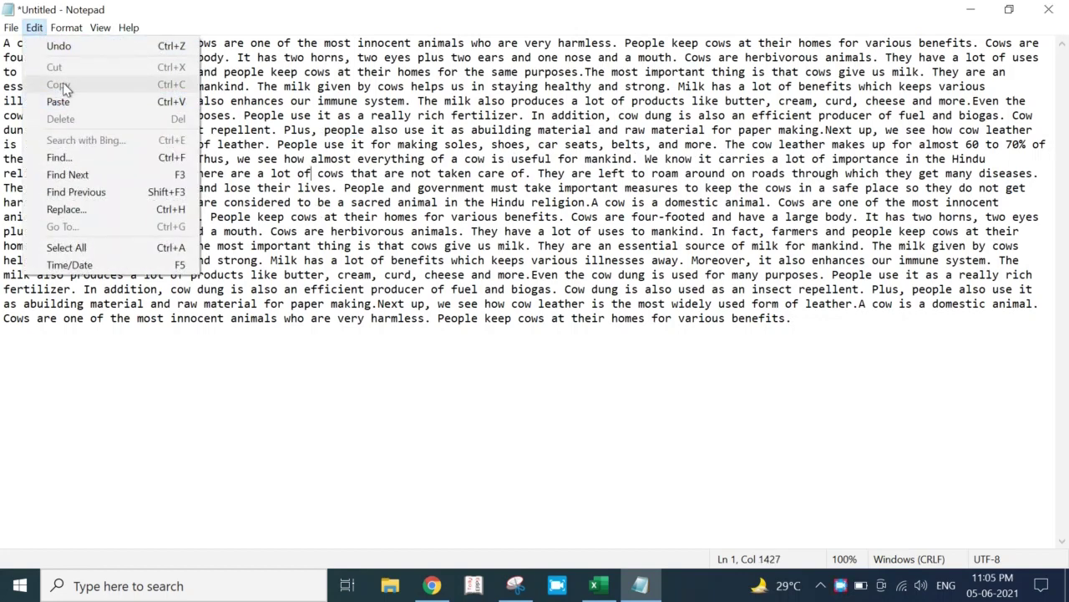
{"action": "left_click", "coordinate": [294, 129]}
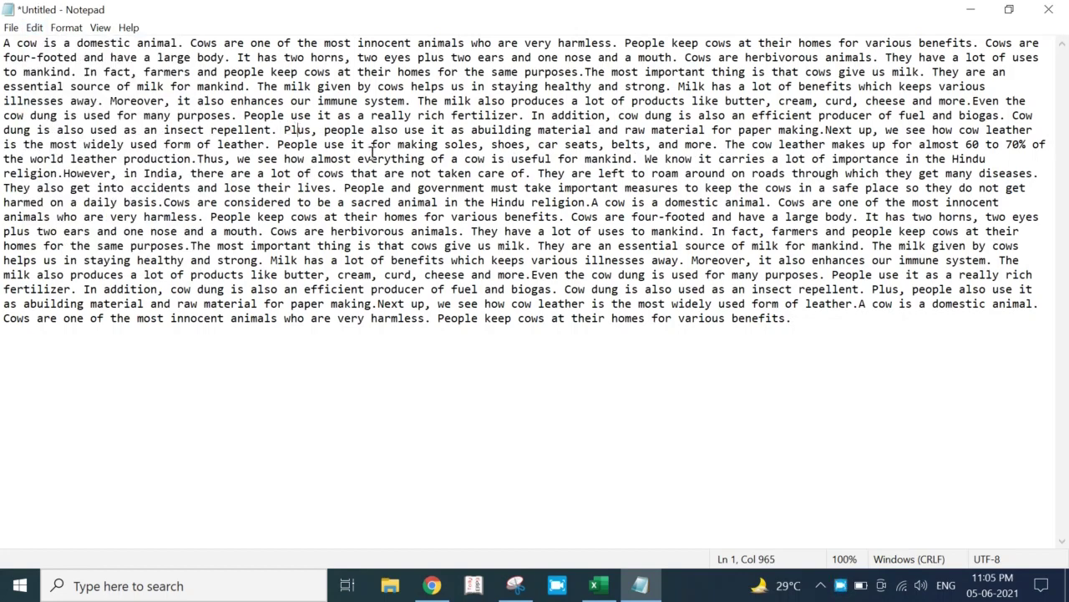
{"action": "double_click", "coordinate": [480, 115]}
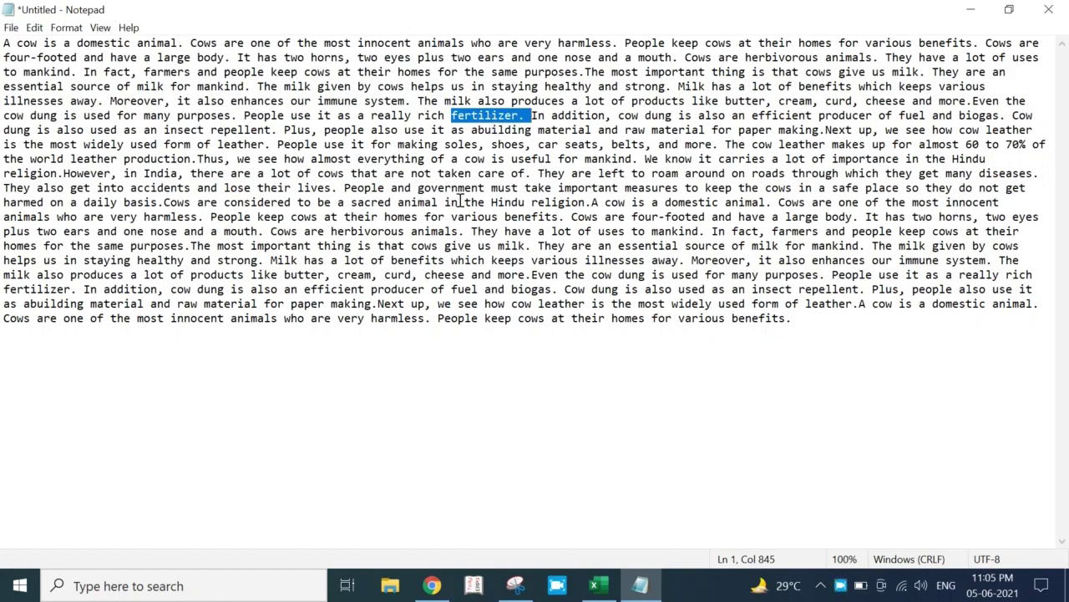
{"action": "left_click", "coordinate": [347, 188]}
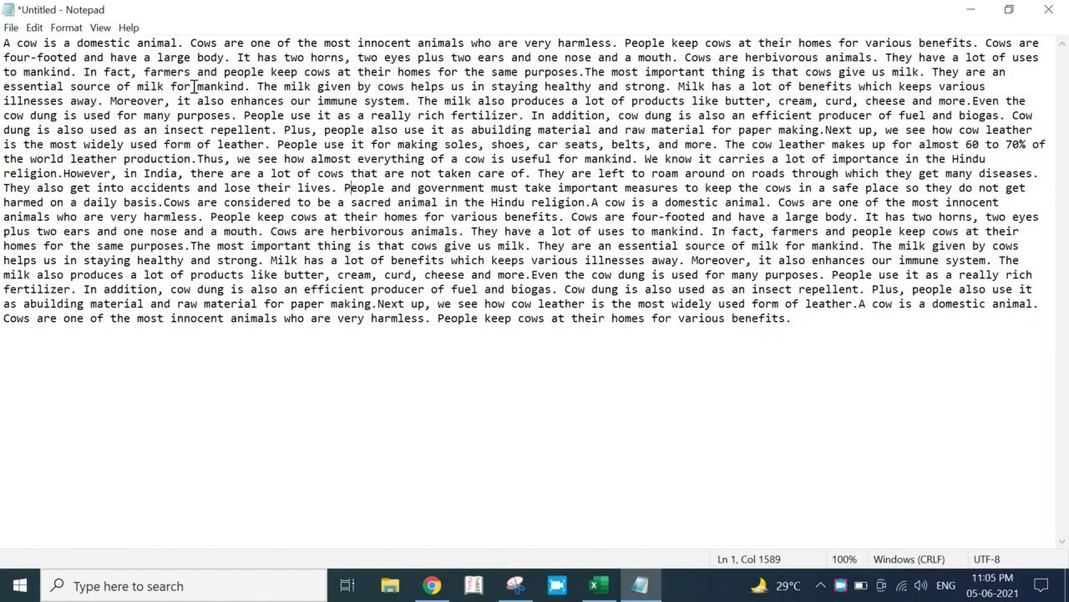
{"action": "left_click", "coordinate": [318, 205]}
{"action": "left_click", "coordinate": [807, 324]}
{"action": "key", "text": "ctrl+a"}
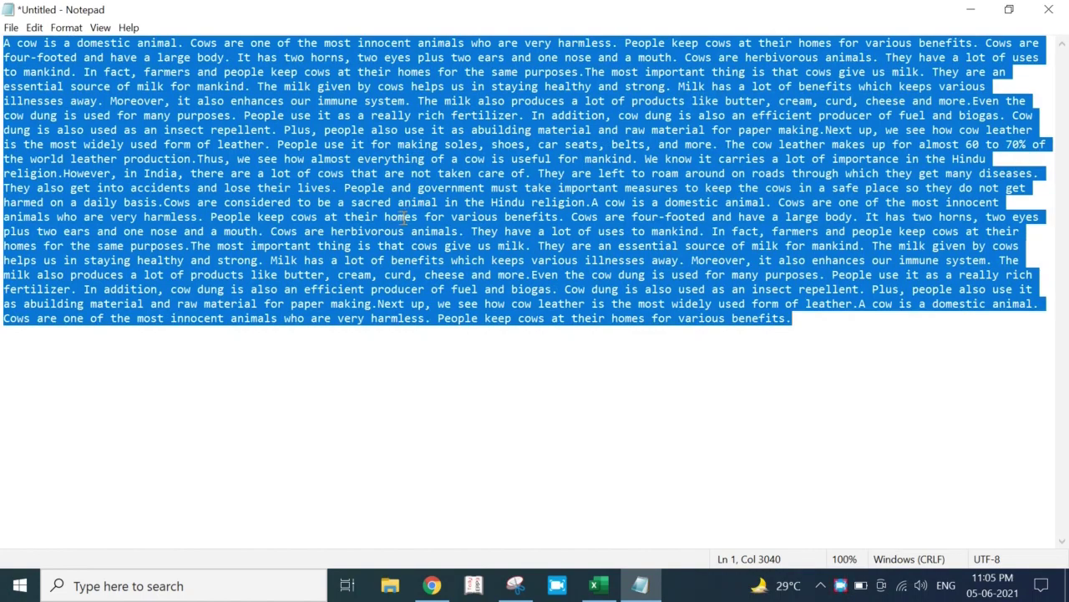
{"action": "left_click", "coordinate": [365, 145]}
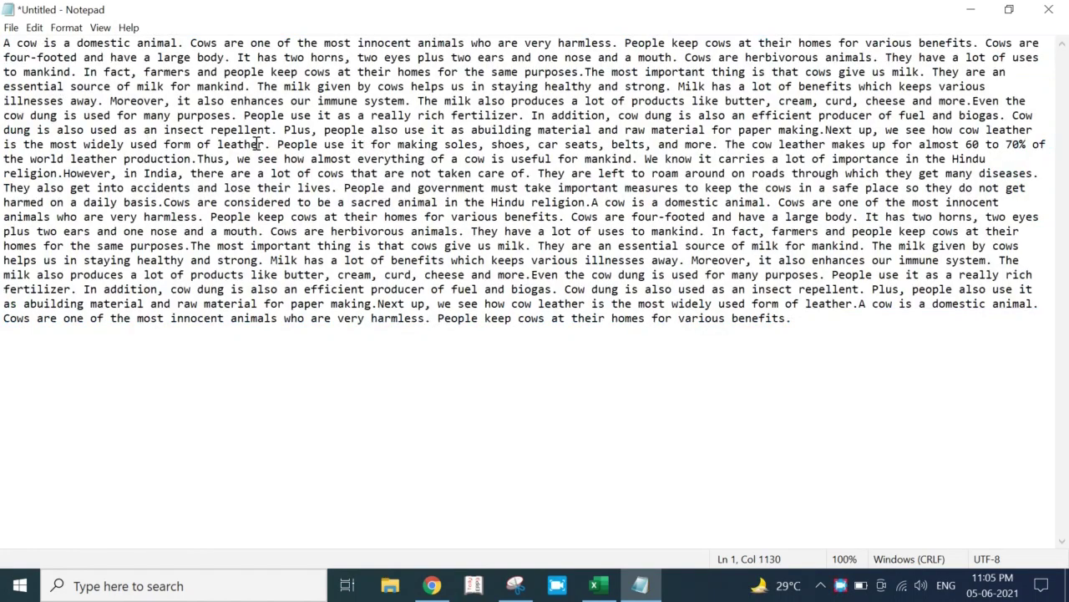
Copy the entire essay to the clipboard.
{"action": "left_click", "coordinate": [35, 29]}
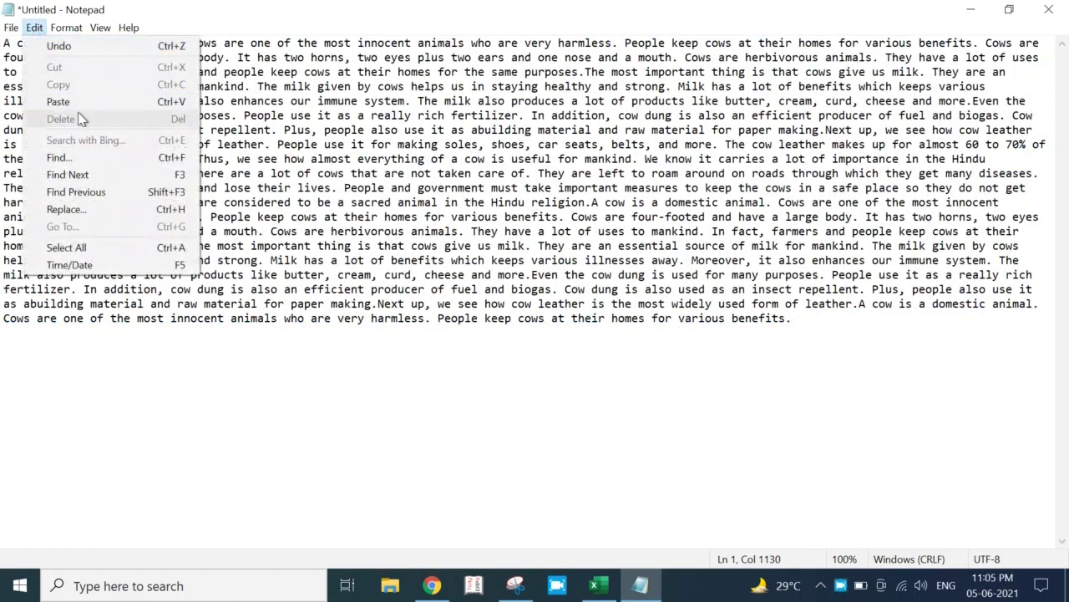
{"action": "left_click", "coordinate": [349, 161]}
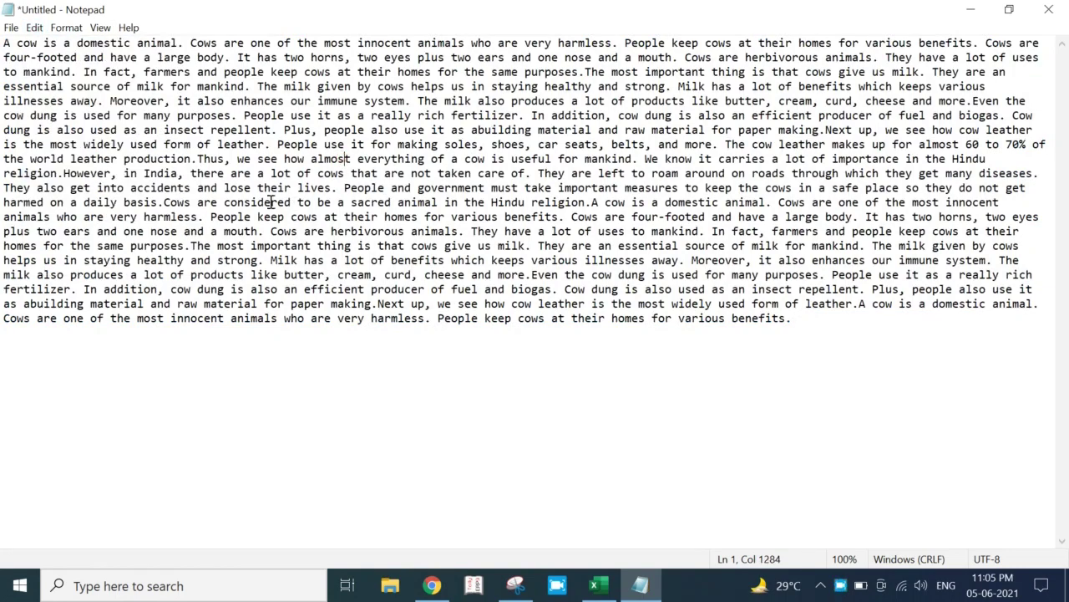
{"action": "key", "text": "ctrl+a"}
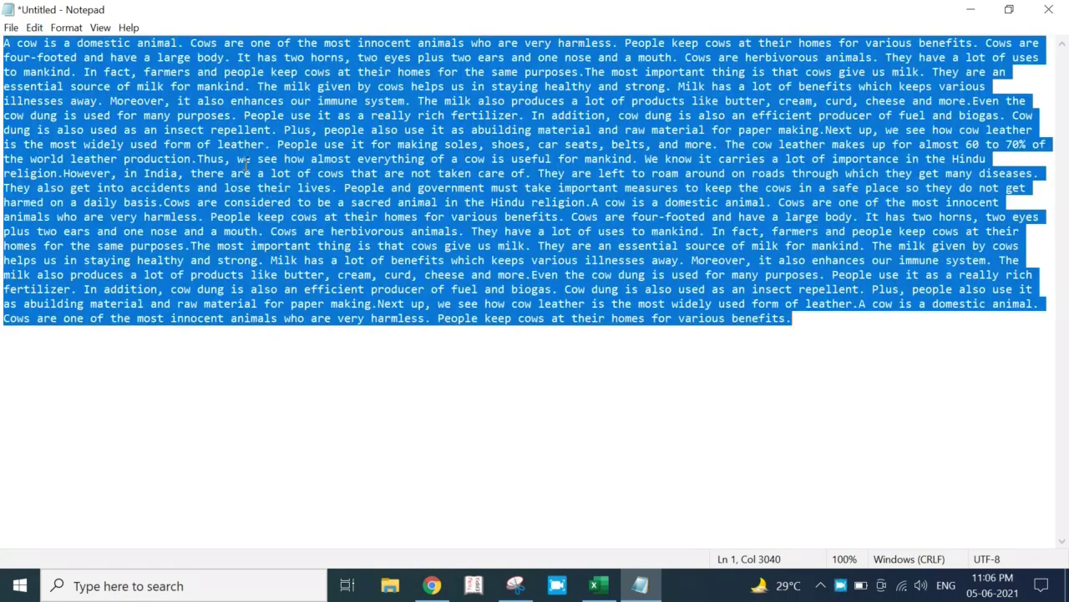
{"action": "left_click", "coordinate": [34, 28]}
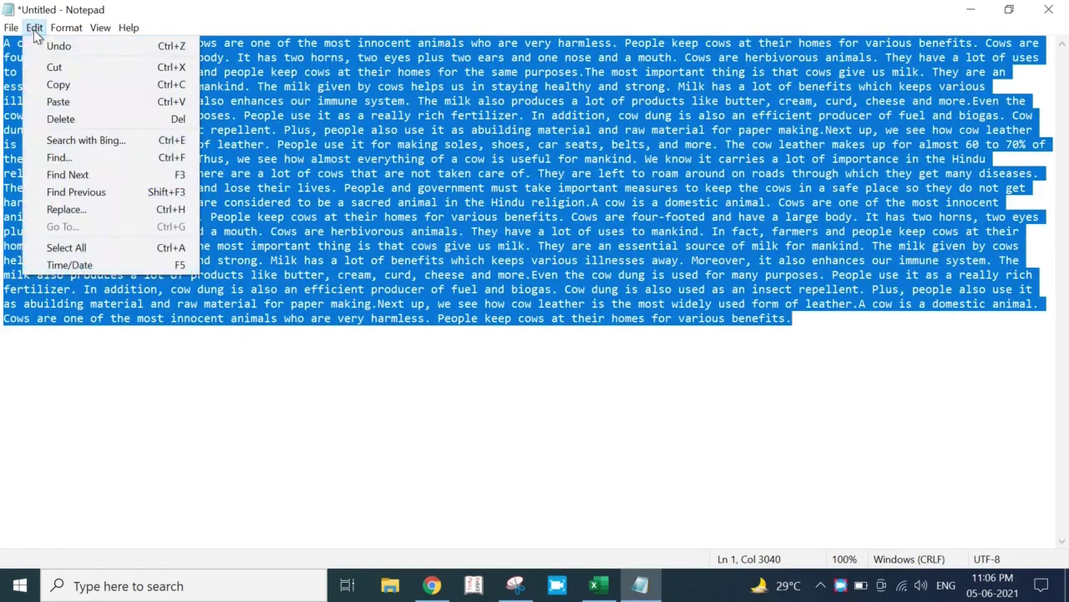
{"action": "left_click", "coordinate": [61, 87]}
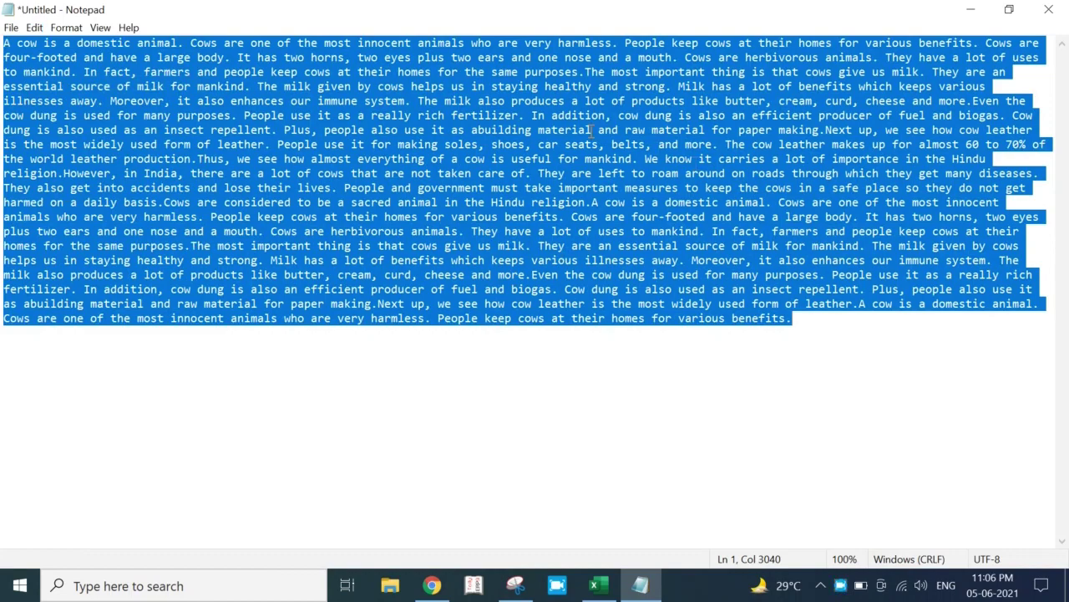
Paste the copied essay after the final word "benefits." and undo the paste.
{"action": "left_click", "coordinate": [836, 326]}
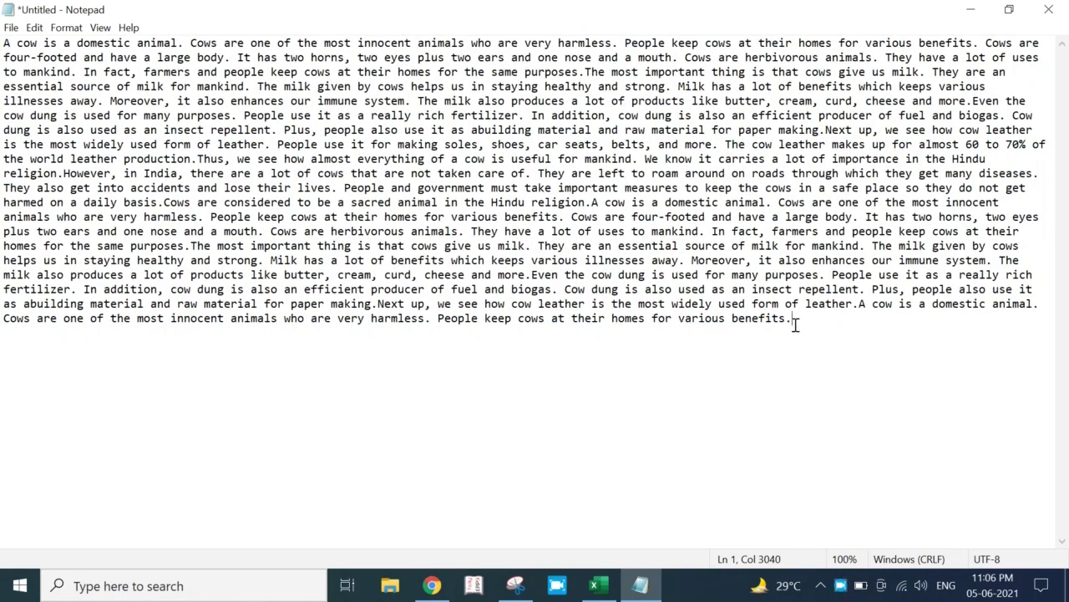
{"action": "key", "text": "ctrl+v"}
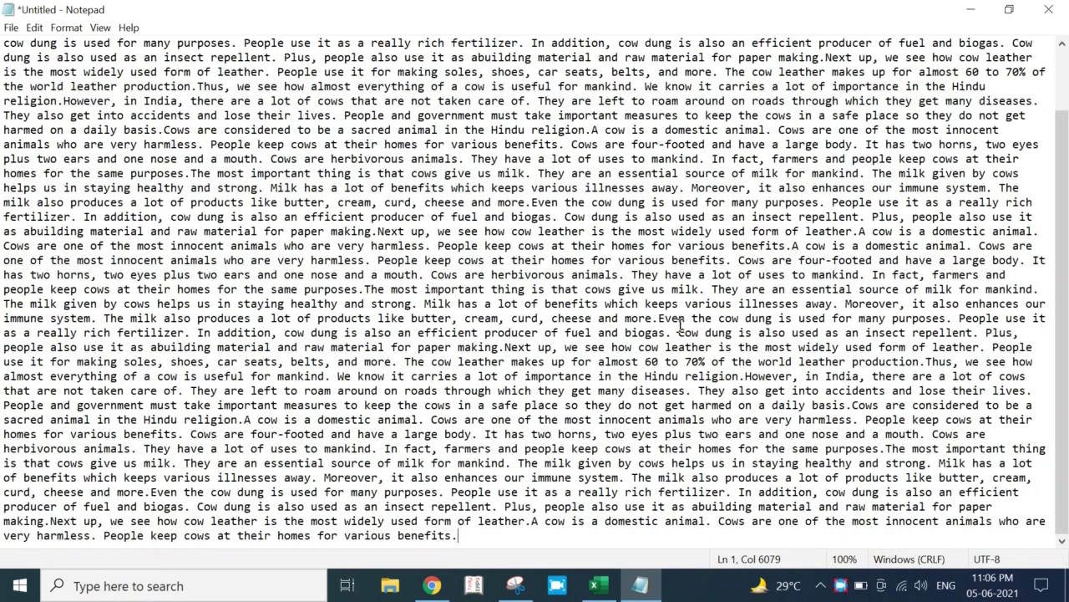
{"action": "key", "text": "ctrl+z"}
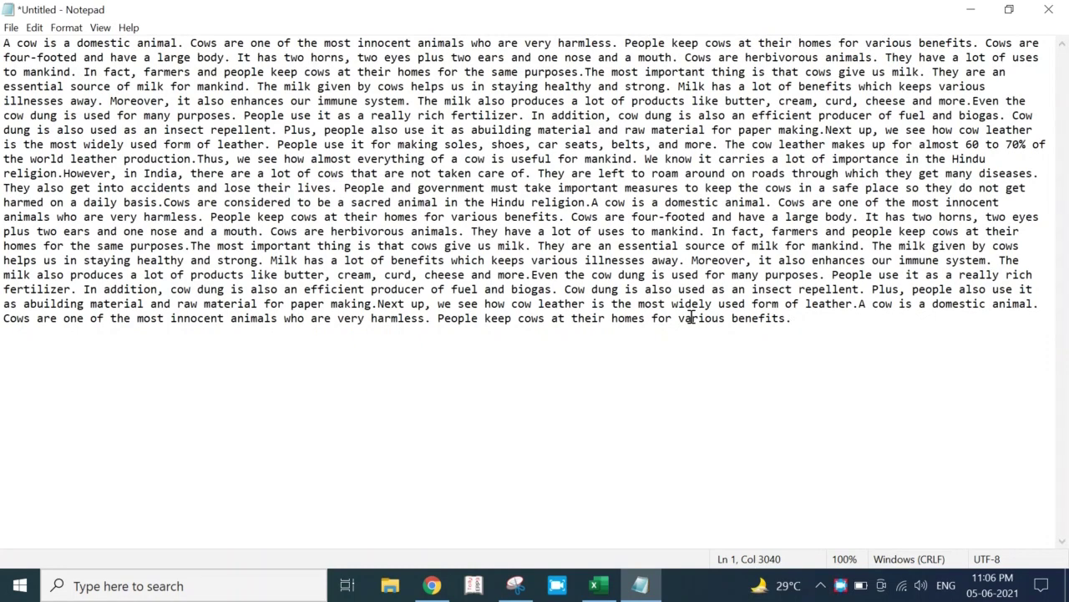
{"action": "left_click", "coordinate": [34, 28]}
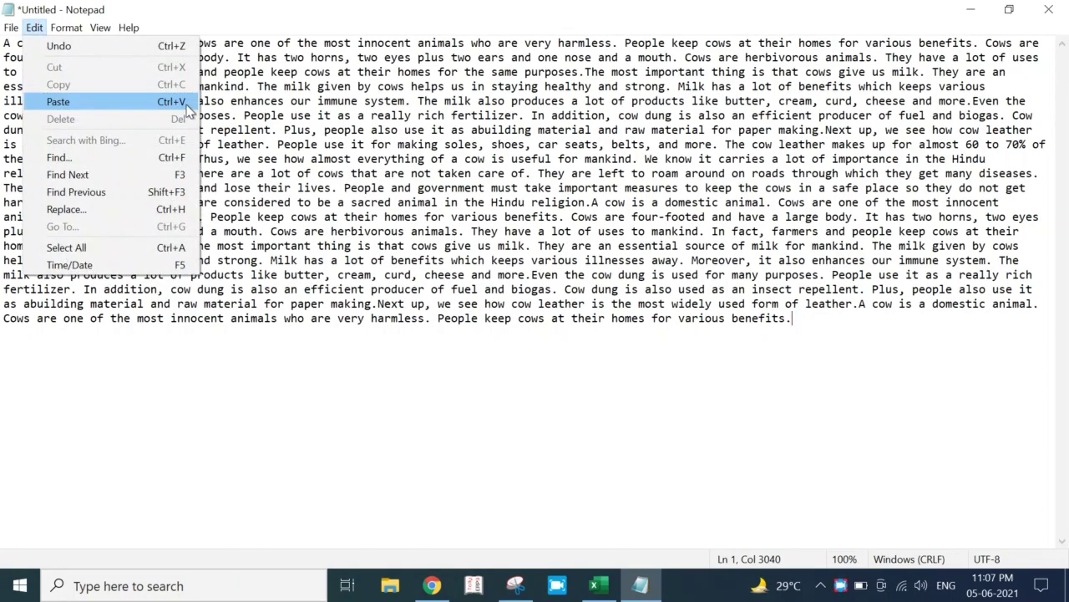
{"action": "left_click", "coordinate": [584, 274]}
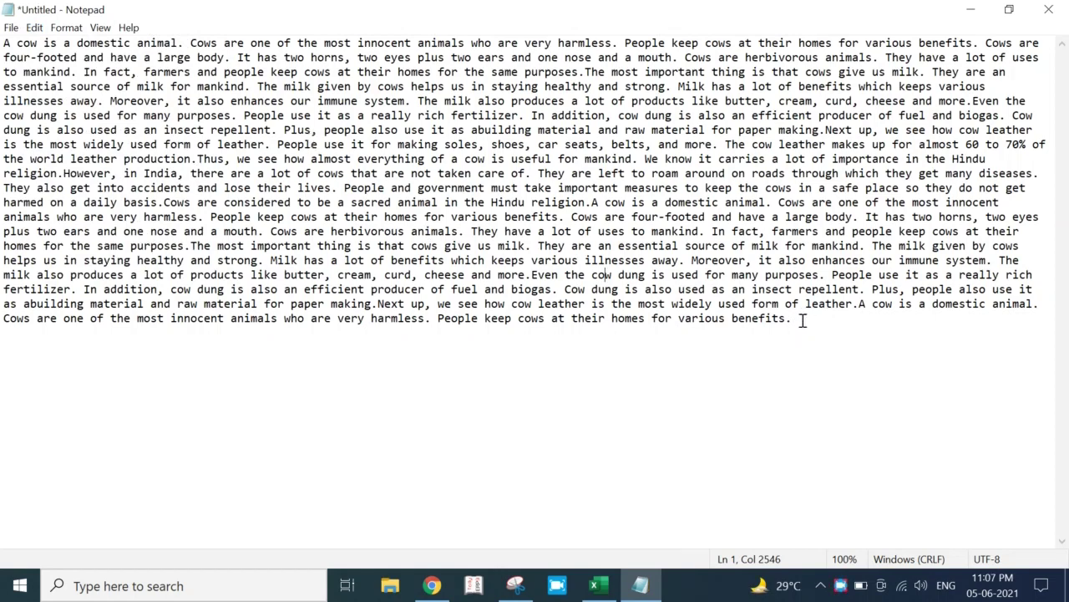
{"action": "key", "text": "ctrl+Left"}
{"action": "key", "text": "ctrl+Left"}
{"action": "key", "text": "ctrl+Left"}
{"action": "key", "text": "ctrl+Left"}
{"action": "key", "text": "ctrl+Left"}
{"action": "key", "text": "ctrl+Left"}
{"action": "key", "text": "ctrl+Left"}
{"action": "left_click", "coordinate": [34, 27]}
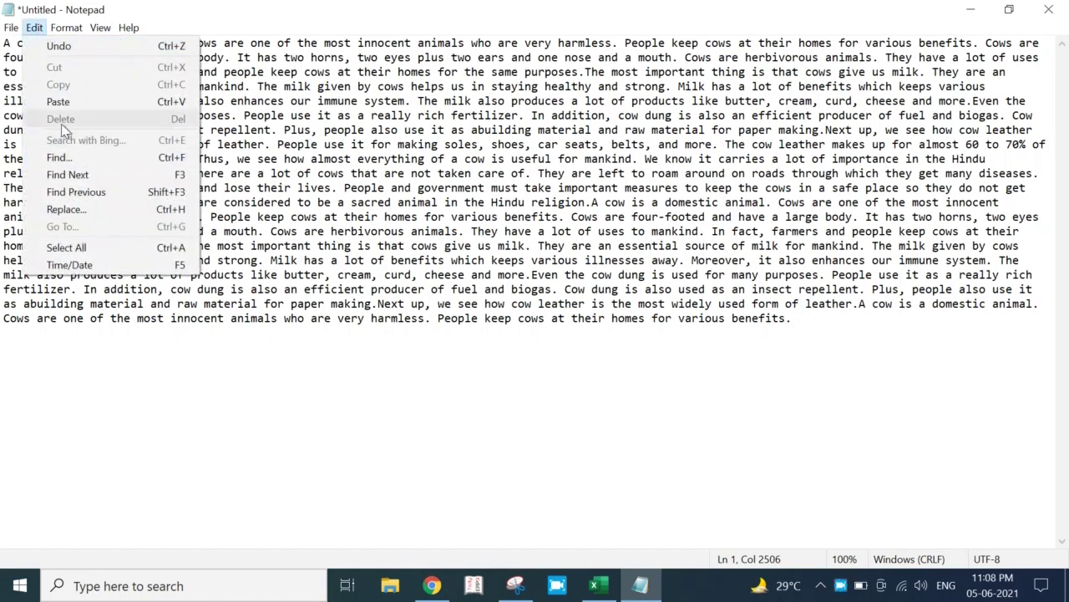
{"action": "left_click", "coordinate": [725, 289]}
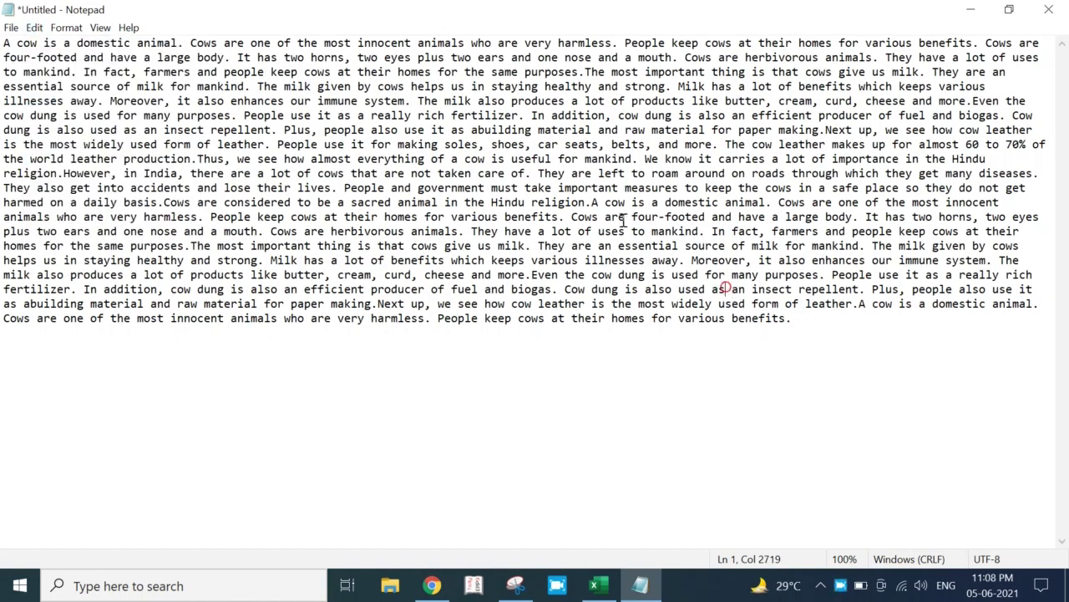
Delete the entire essay and undo repeatedly to bring its text back.
{"action": "left_click_drag", "start_coordinate": [3, 43], "coordinate": [814, 341]}
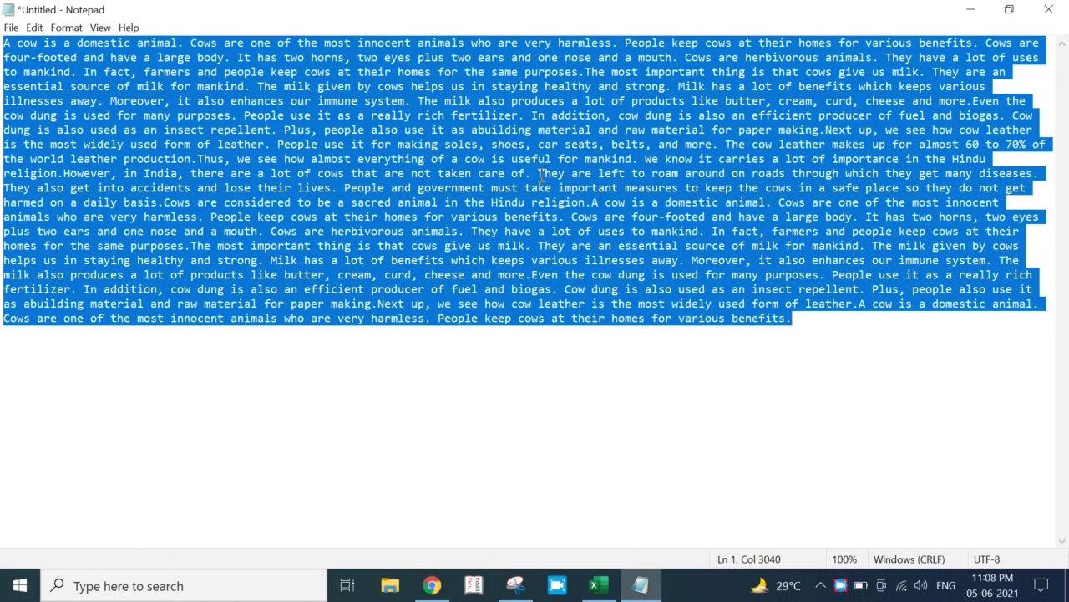
{"action": "key", "text": "Delete"}
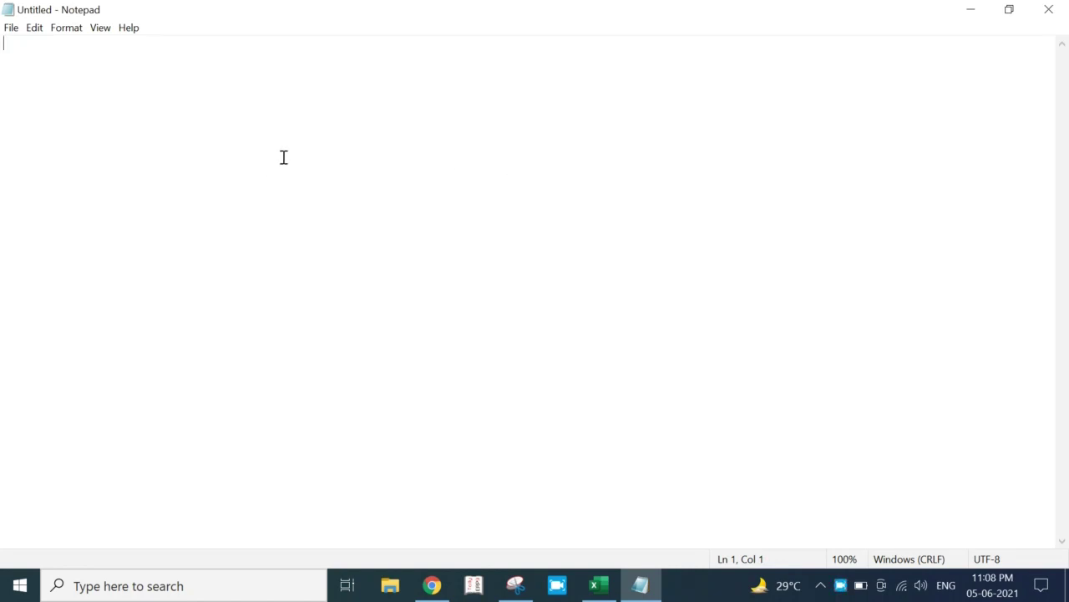
{"action": "key", "text": "ctrl+z"}
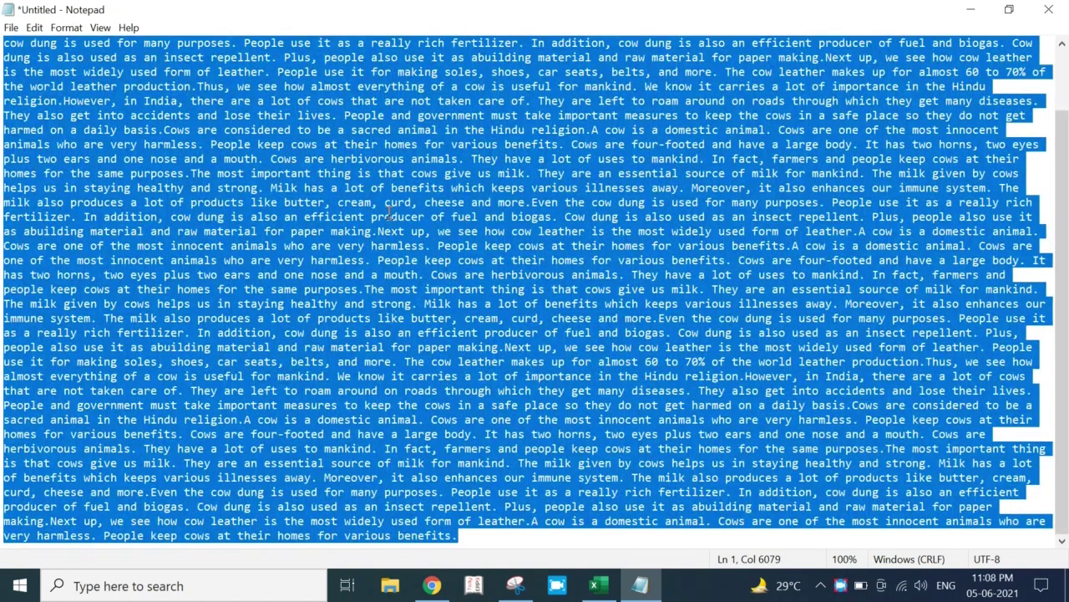
{"action": "key", "text": "ctrl+z"}
{"action": "key", "text": "ctrl+z"}
{"action": "key", "text": "ctrl+z"}
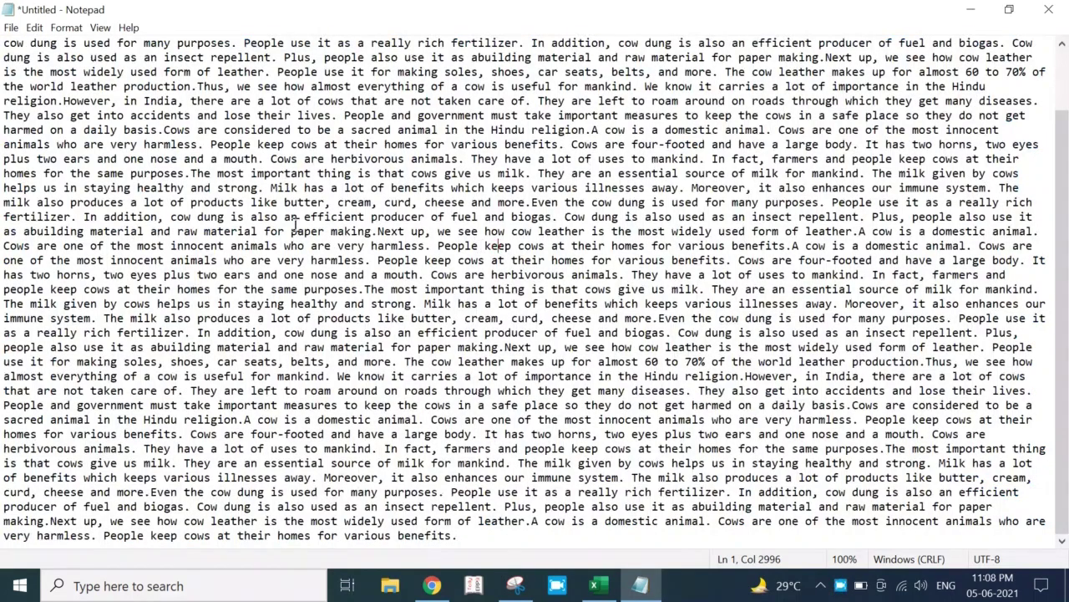
Search with Bing for the word "like" before "butter" in the fifth line of the essay.
{"action": "left_click", "coordinate": [33, 28]}
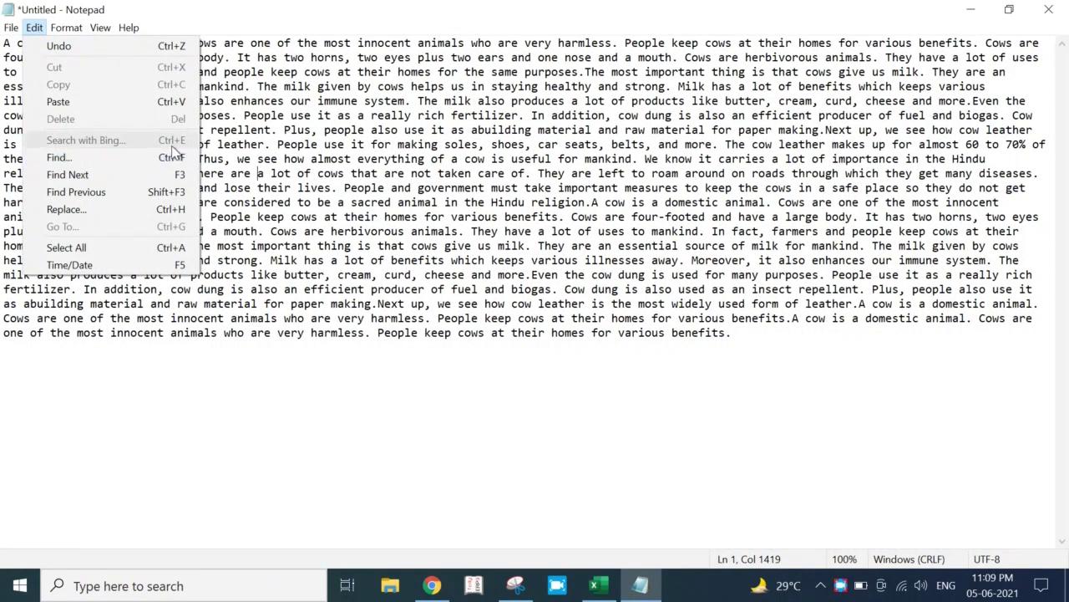
{"action": "left_click", "coordinate": [359, 163]}
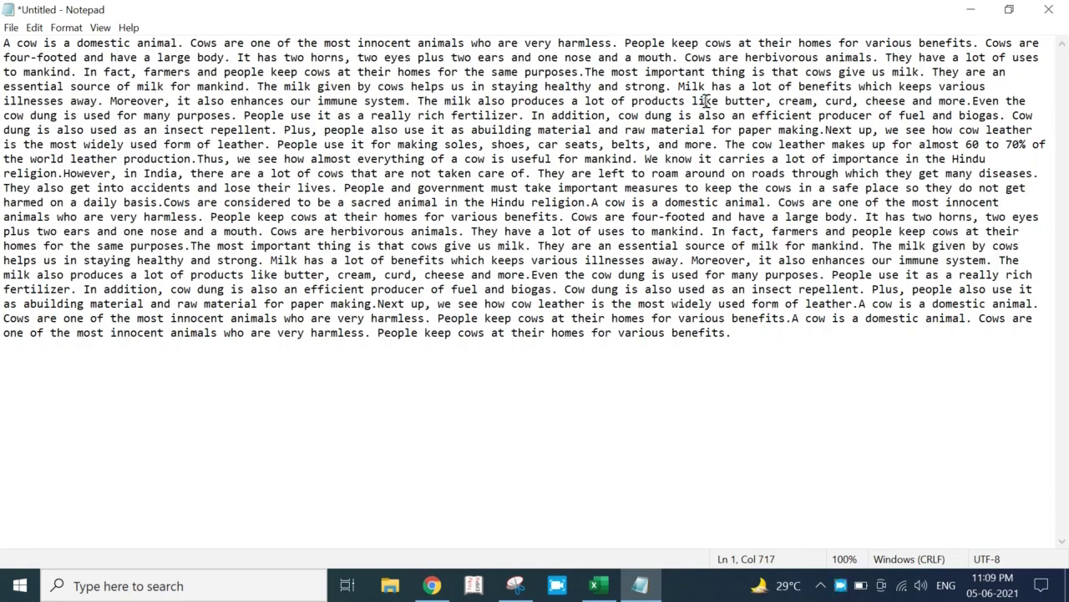
{"action": "double_click", "coordinate": [706, 100]}
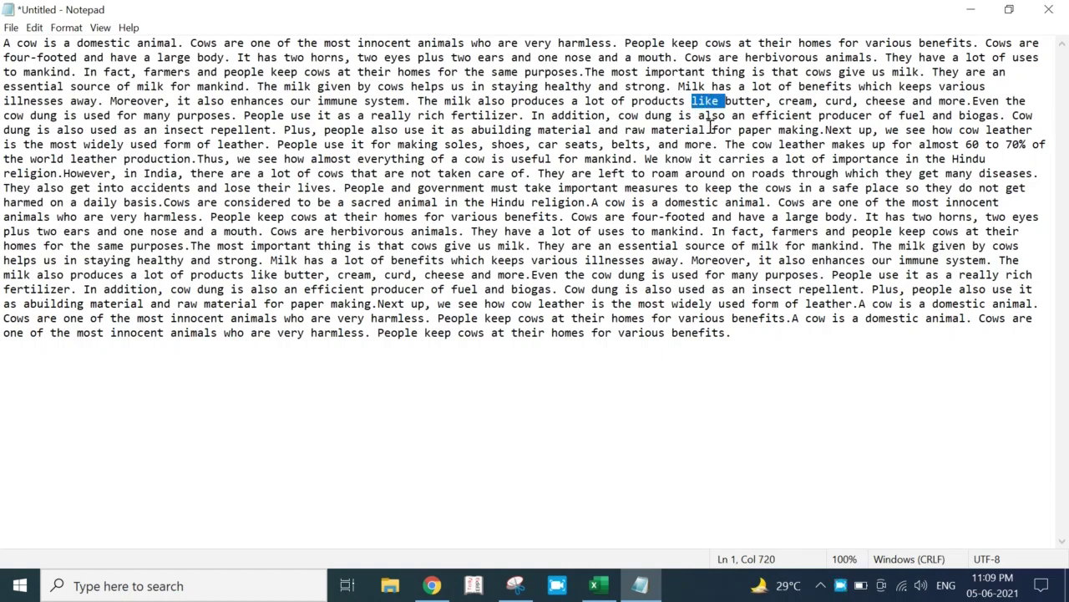
{"action": "left_click", "coordinate": [34, 27]}
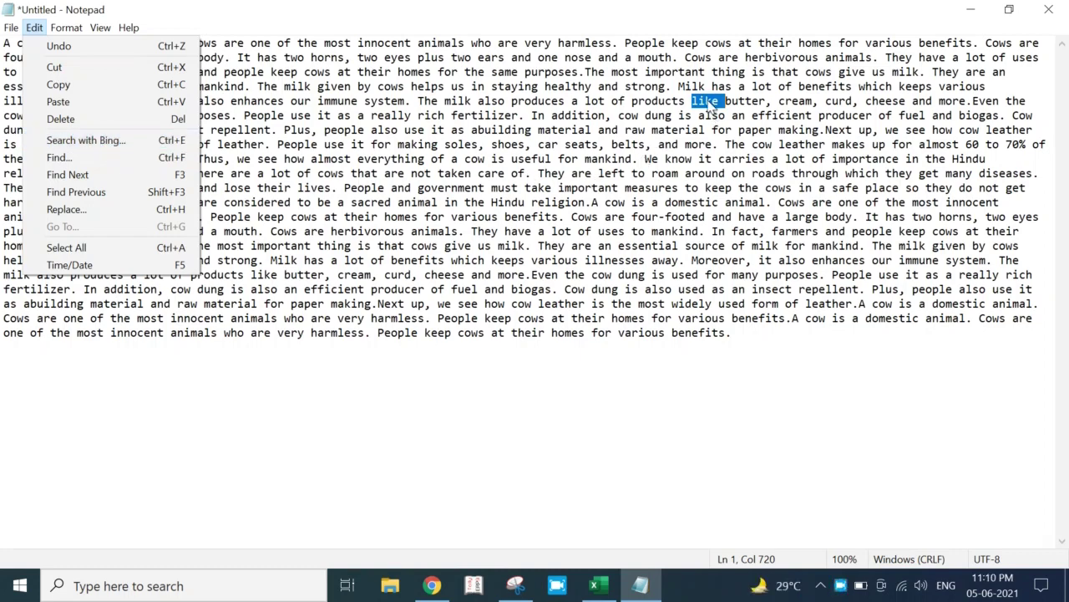
{"action": "left_click", "coordinate": [144, 144]}
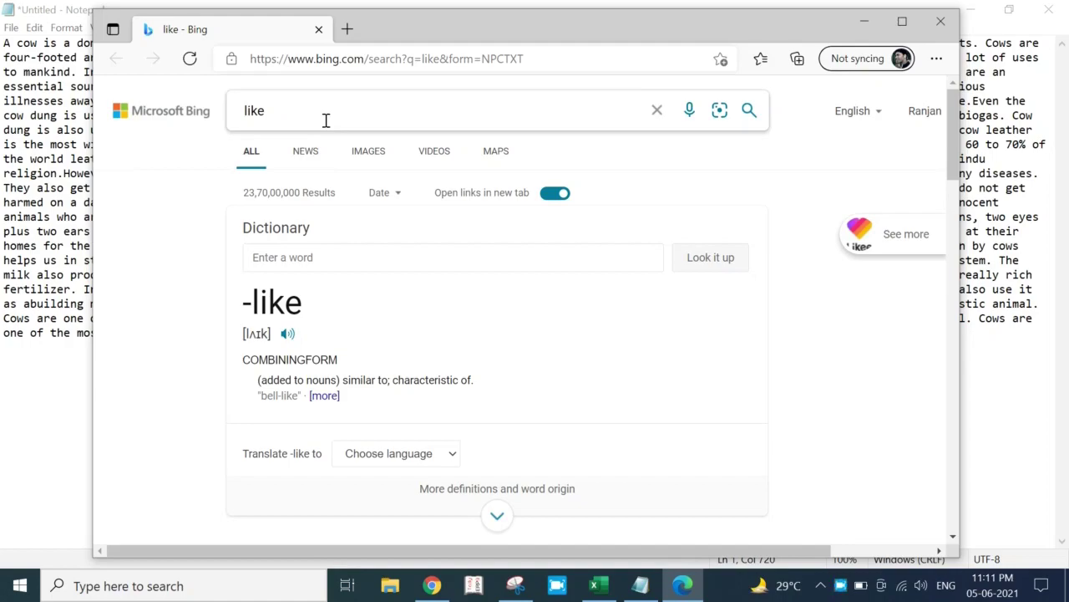
Compare the selected word with the Bing query, look through the search results for "like", and return to Notepad.
{"action": "key", "text": "alt+Tab"}
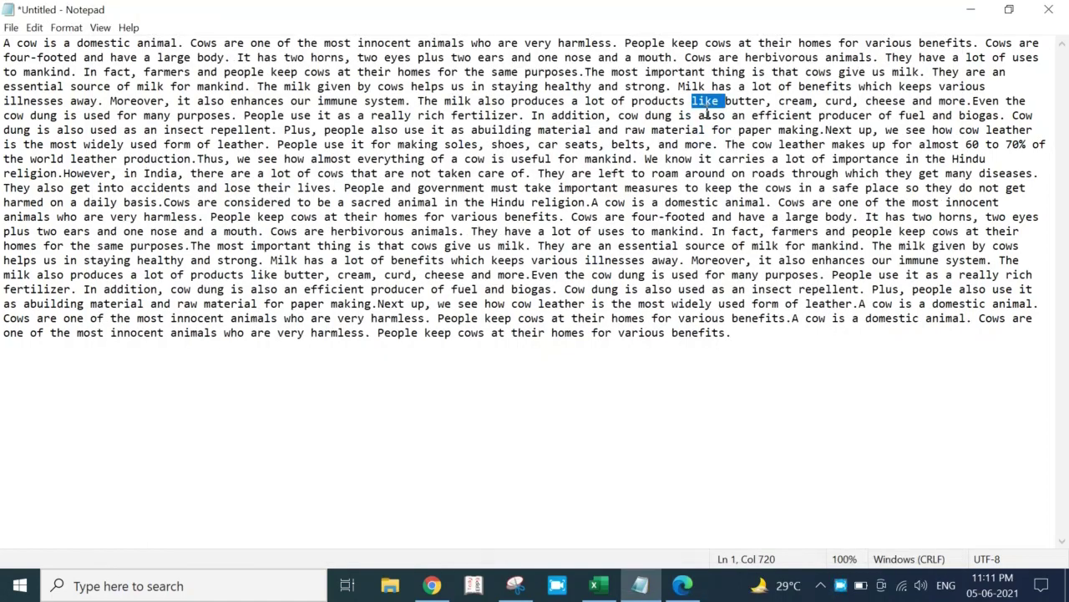
{"action": "key", "text": "alt+Tab"}
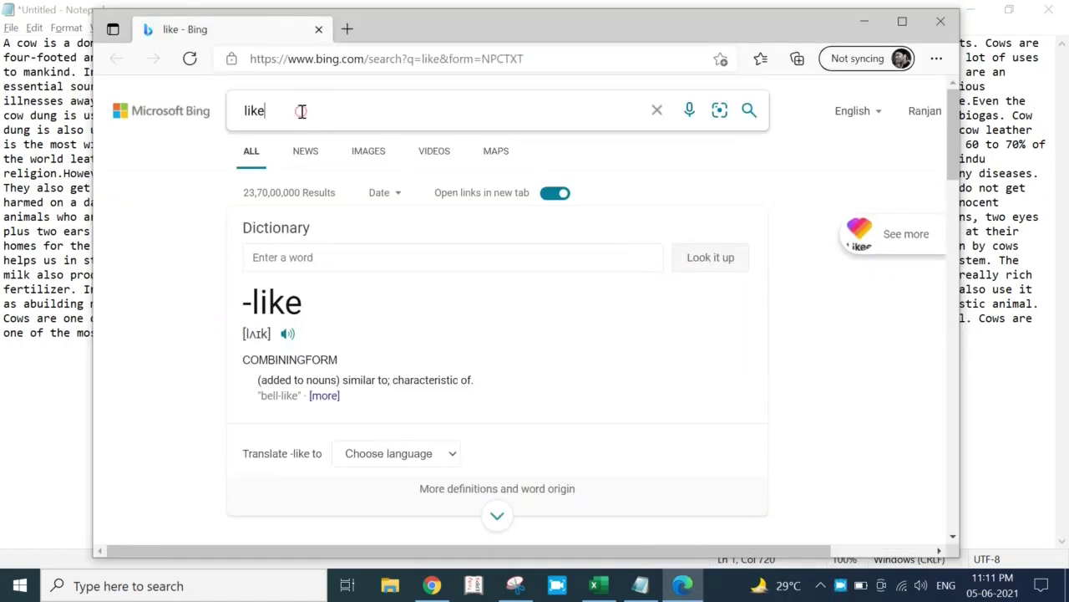
{"action": "left_click", "coordinate": [256, 115]}
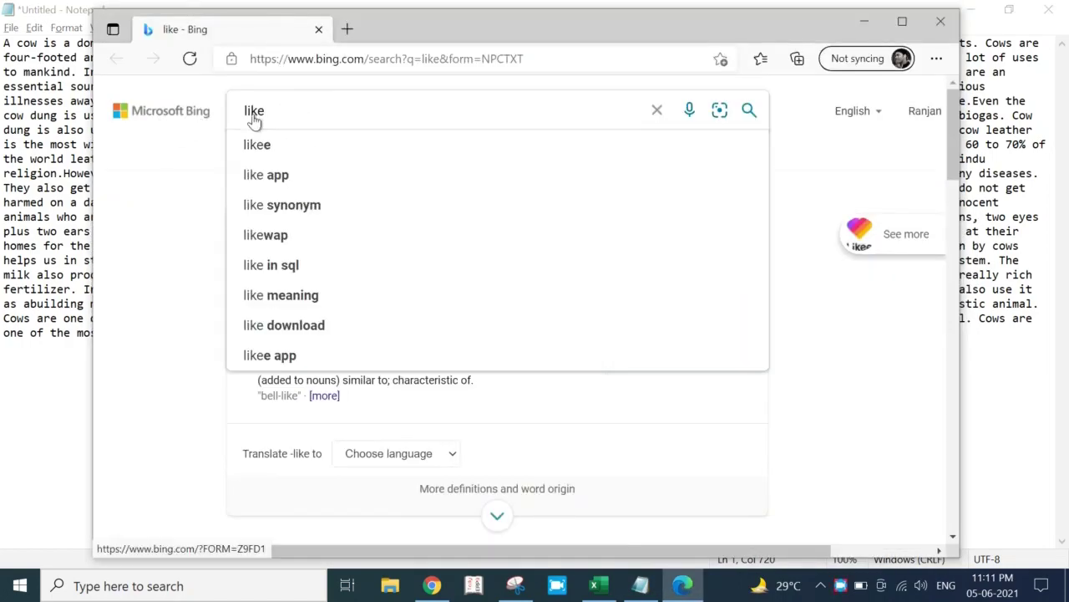
{"action": "left_click", "coordinate": [190, 156]}
{"action": "scroll", "coordinate": [551, 414], "scroll_direction": "down", "scroll_amount": 6}
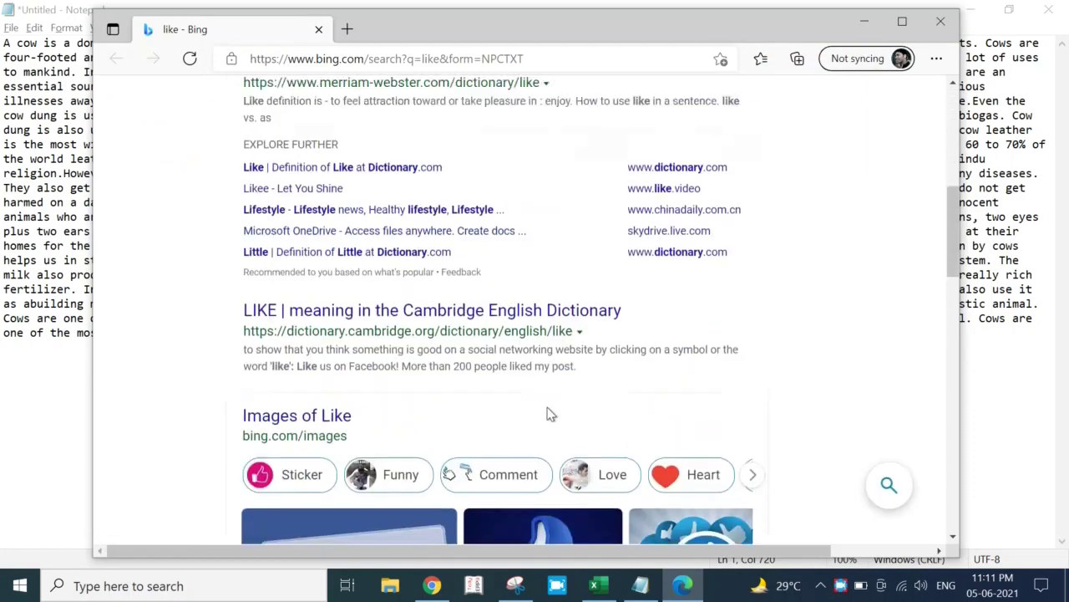
{"action": "scroll", "coordinate": [527, 401], "scroll_direction": "down", "scroll_amount": 7}
{"action": "scroll", "coordinate": [506, 377], "scroll_direction": "up", "scroll_amount": 2}
{"action": "key", "text": "alt+Tab"}
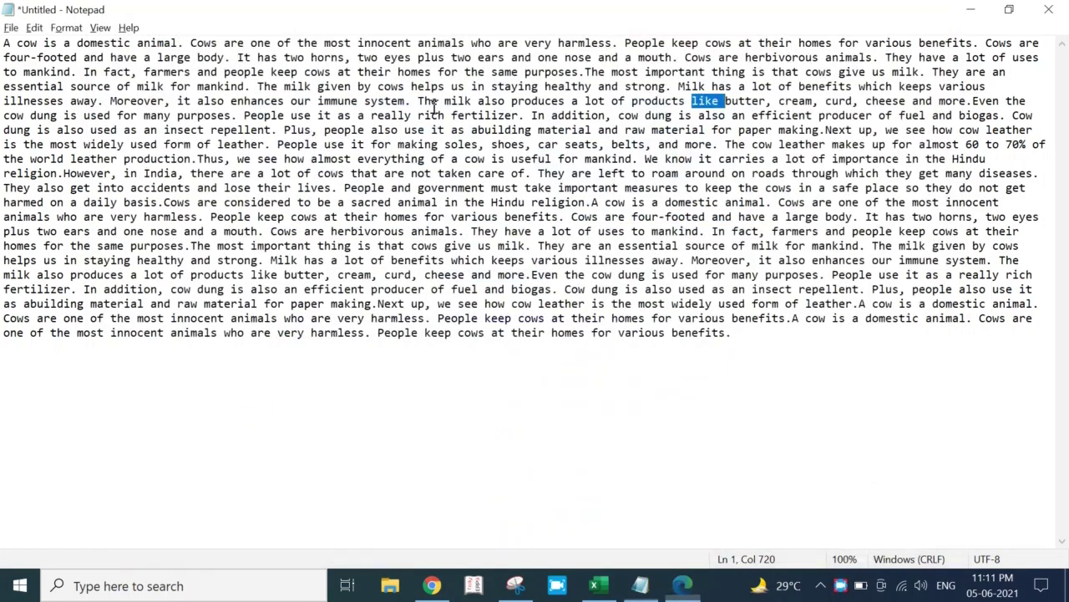
Select the entire essay and the word "have" in the fourteenth line in turn, clearing each selection.
{"action": "left_click", "coordinate": [34, 28]}
{"action": "left_click", "coordinate": [512, 159]}
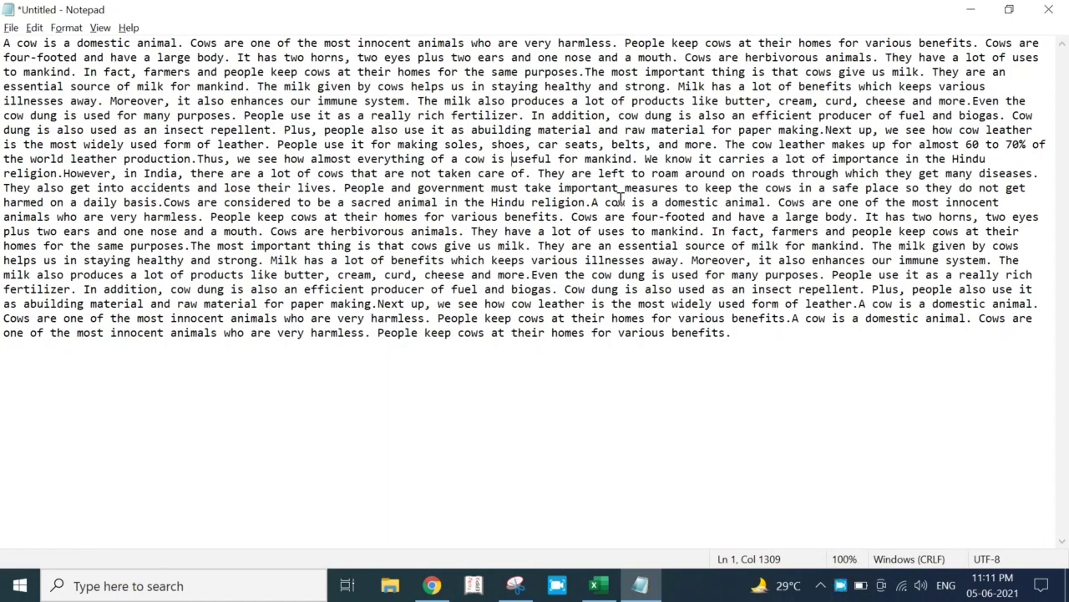
{"action": "left_click_drag", "start_coordinate": [5, 44], "coordinate": [795, 394]}
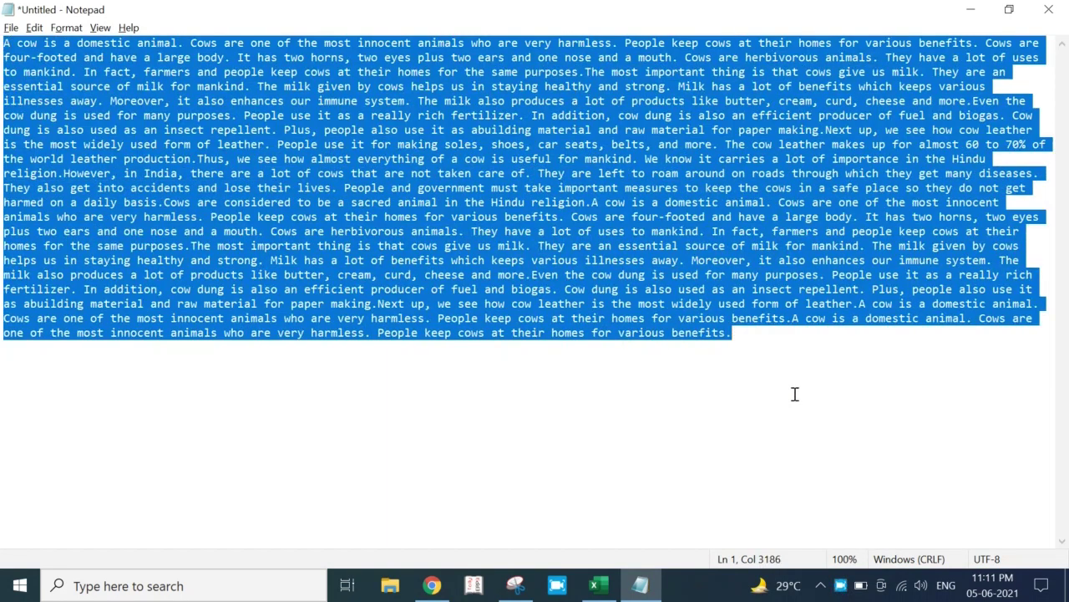
{"action": "left_click", "coordinate": [410, 175]}
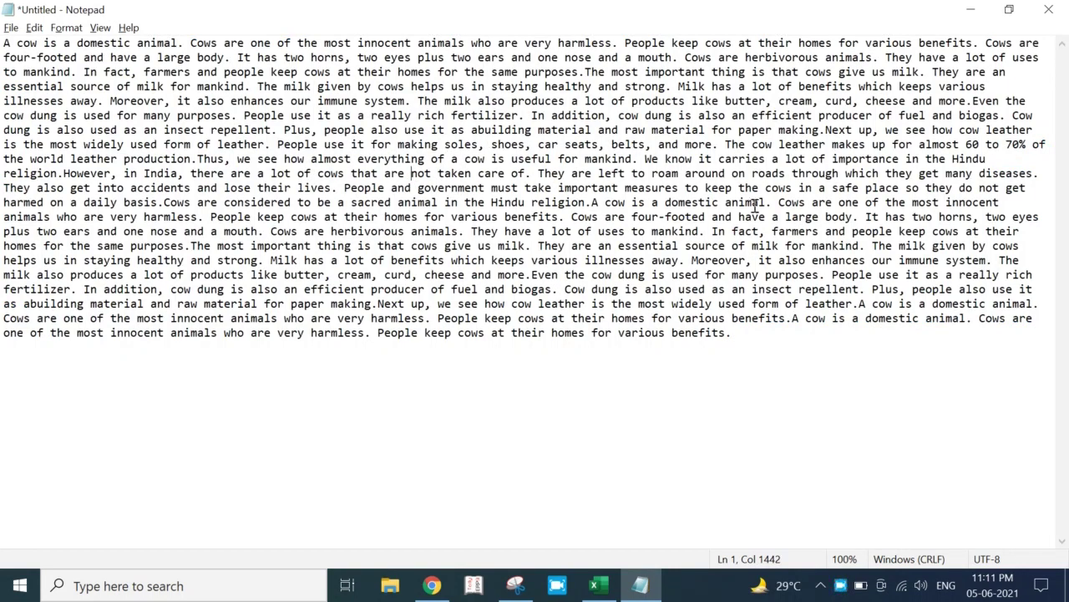
{"action": "left_click", "coordinate": [529, 234]}
{"action": "double_click", "coordinate": [518, 232]}
{"action": "left_click", "coordinate": [598, 231]}
Move the Find dialog below the essay text and go through the occurrences of "have", searching downward with wrap around.
{"action": "key", "text": "ctrl+f"}
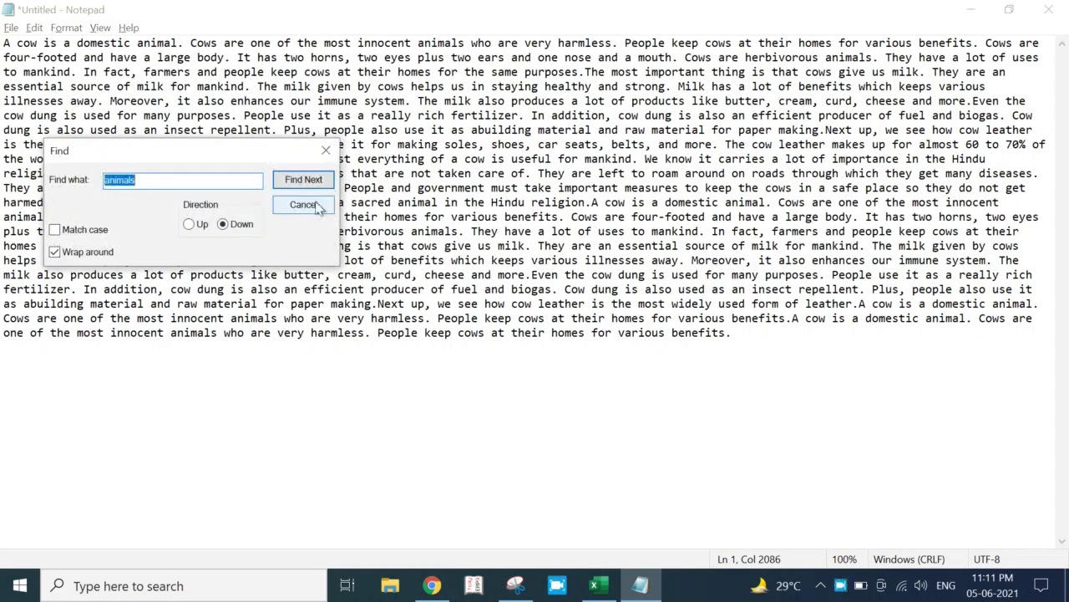
{"action": "left_click_drag", "start_coordinate": [212, 158], "coordinate": [551, 389]}
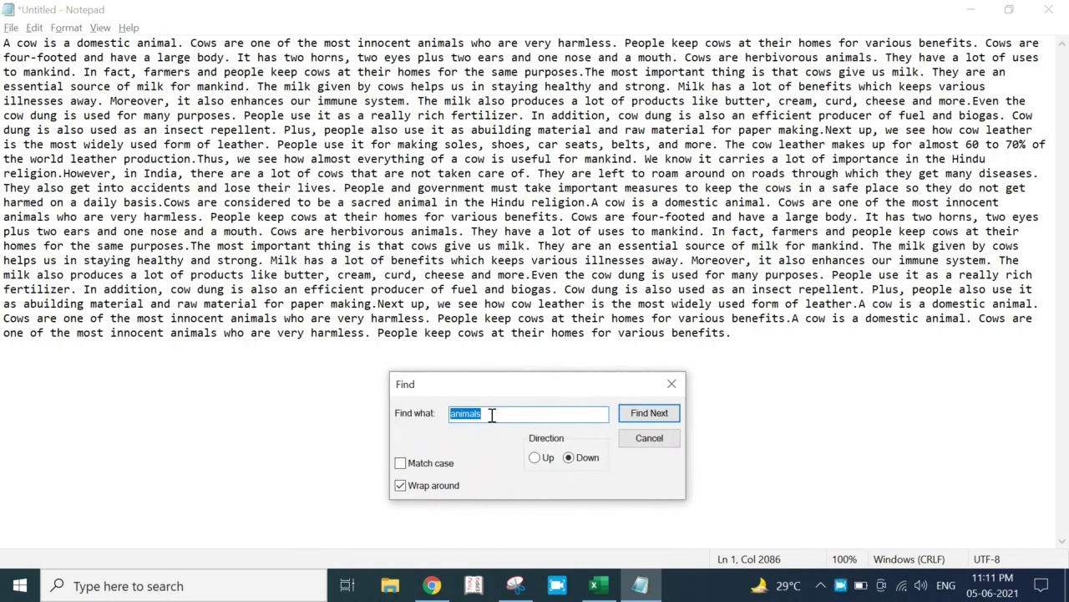
{"action": "key", "text": "BackSpace"}
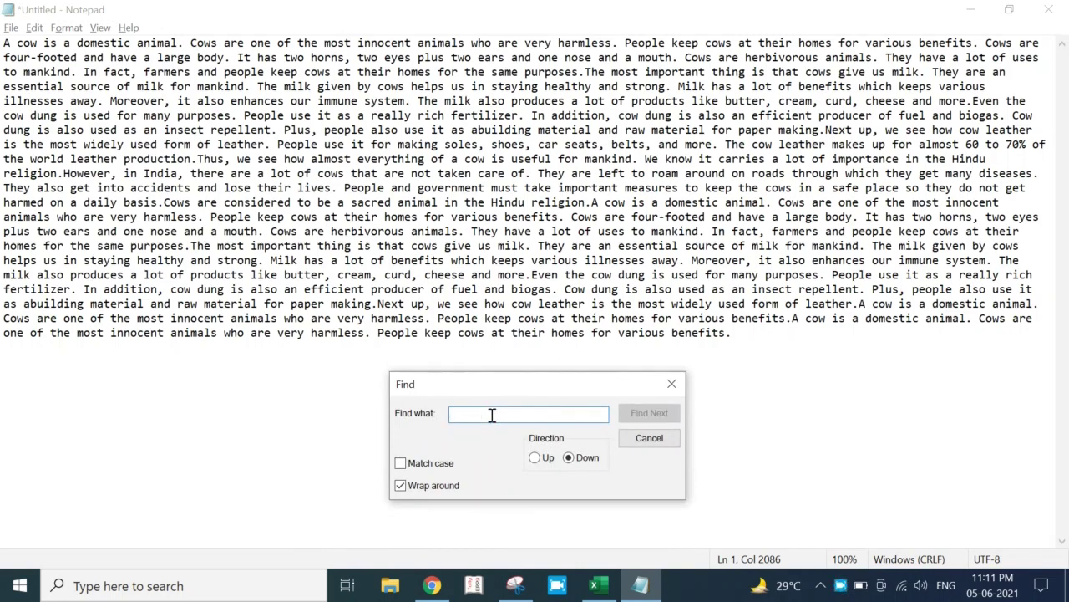
{"action": "type", "text": "have"}
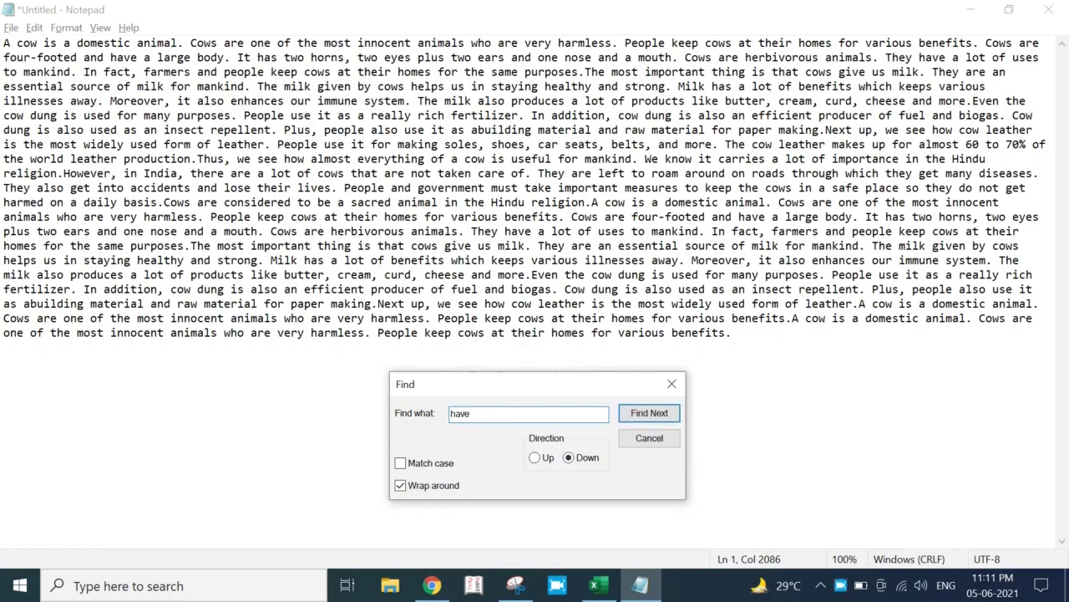
{"action": "left_click", "coordinate": [649, 414]}
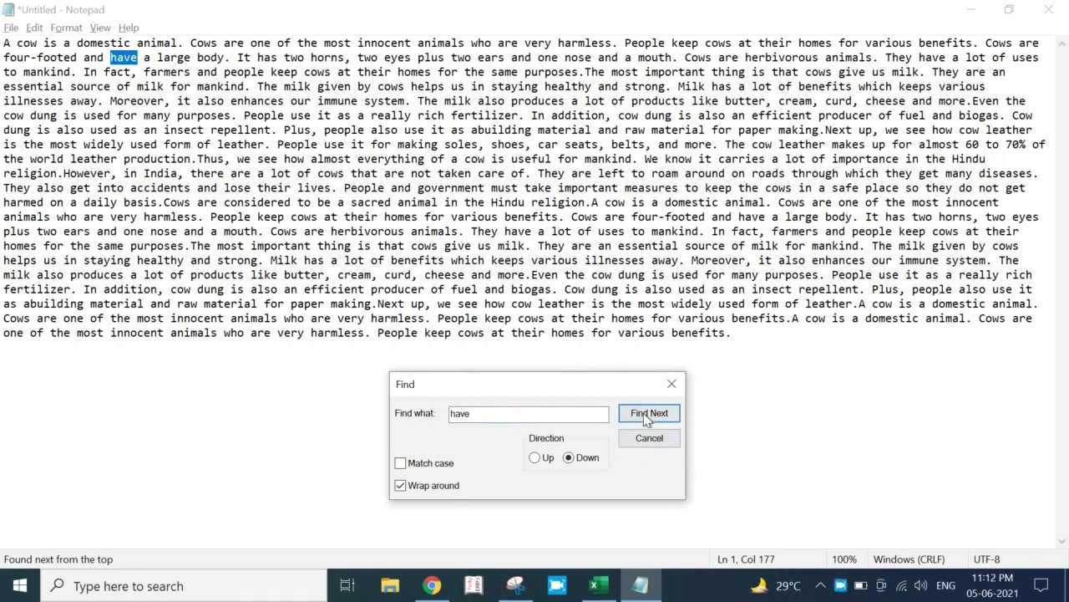
{"action": "left_click", "coordinate": [649, 413]}
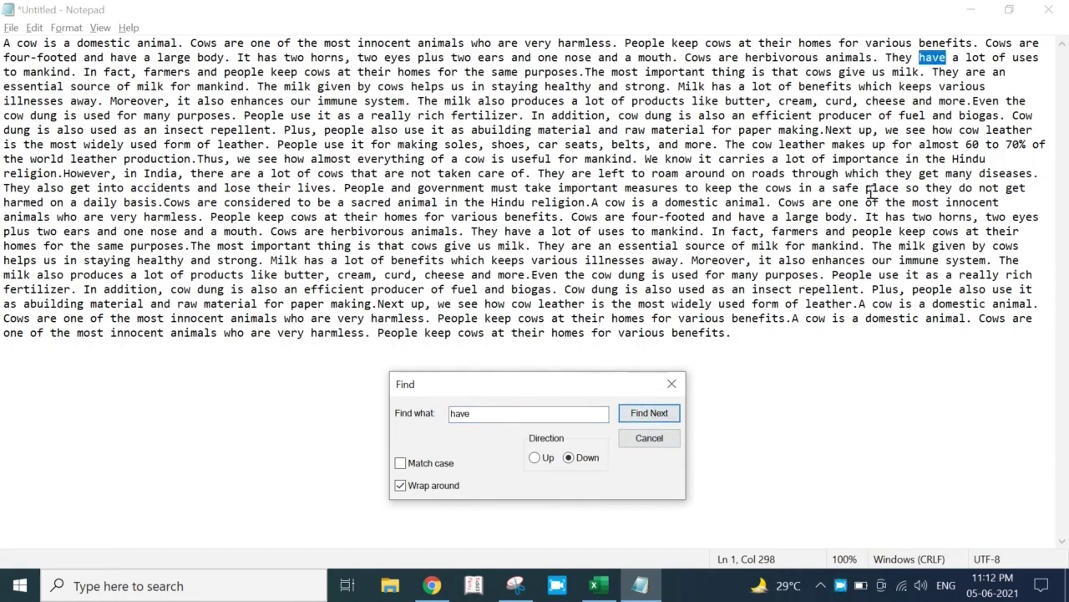
{"action": "left_click", "coordinate": [654, 416]}
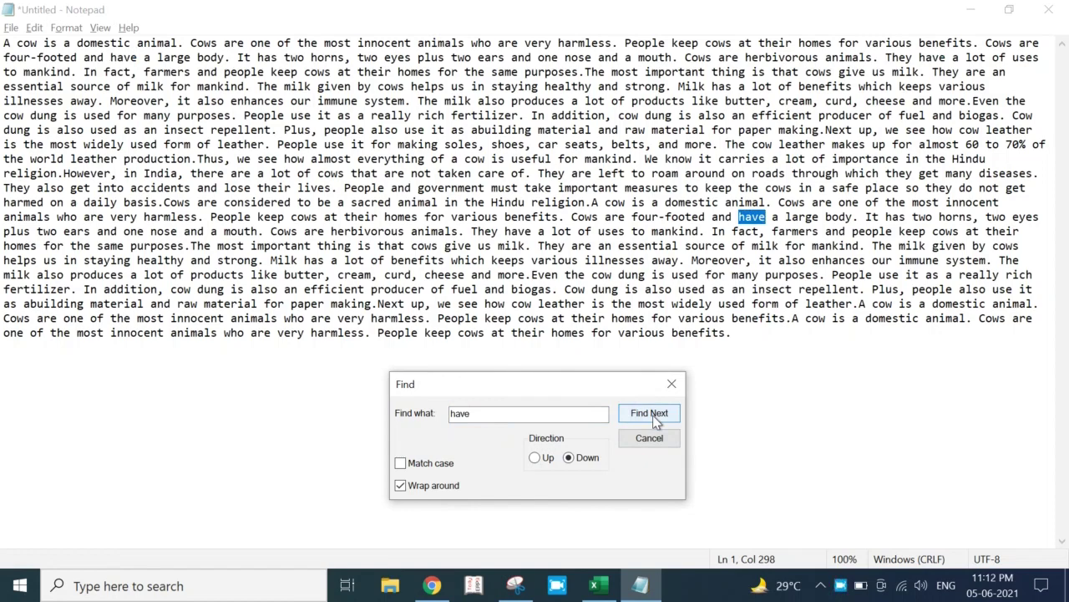
{"action": "left_click", "coordinate": [650, 414]}
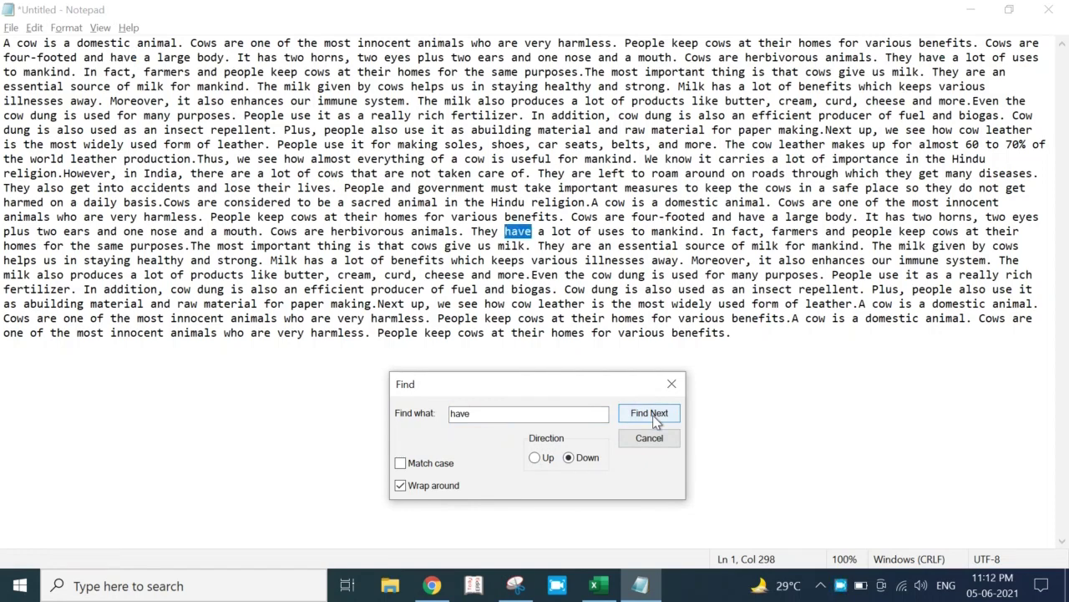
{"action": "left_click", "coordinate": [656, 422]}
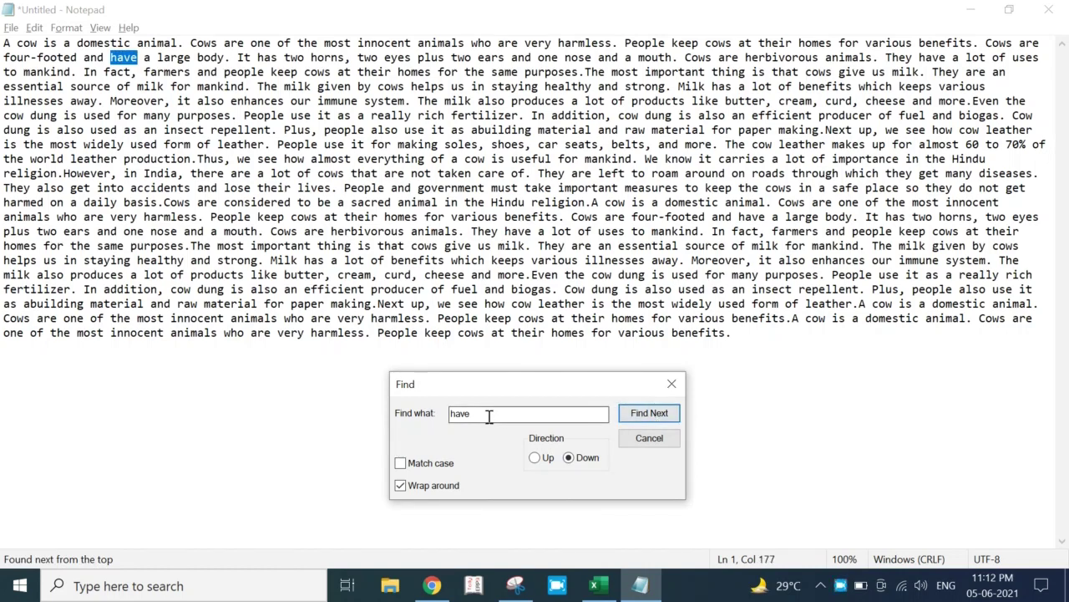
Replace the search term with "for" and go through its occurrences in the essay, wrapping around to the beginning.
{"action": "left_click_drag", "start_coordinate": [490, 415], "coordinate": [424, 410]}
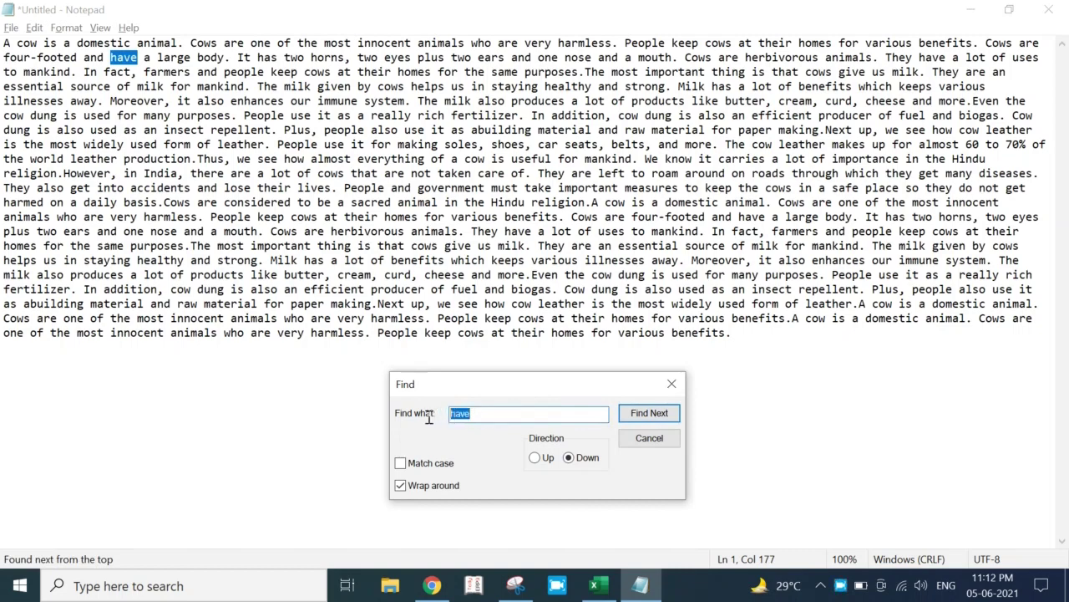
{"action": "key", "text": "BackSpace"}
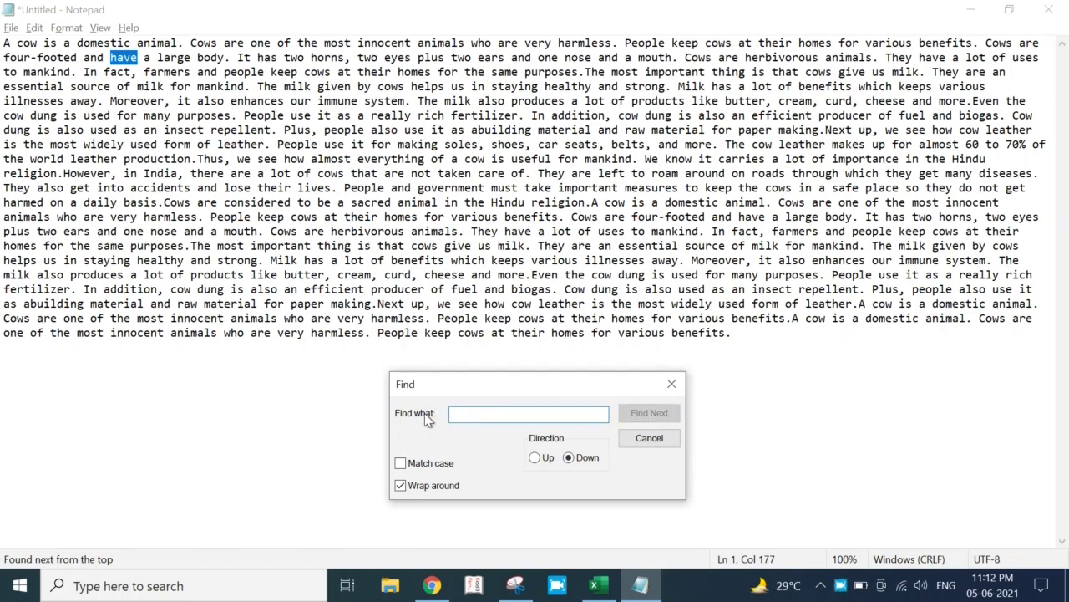
{"action": "type", "text": "for"}
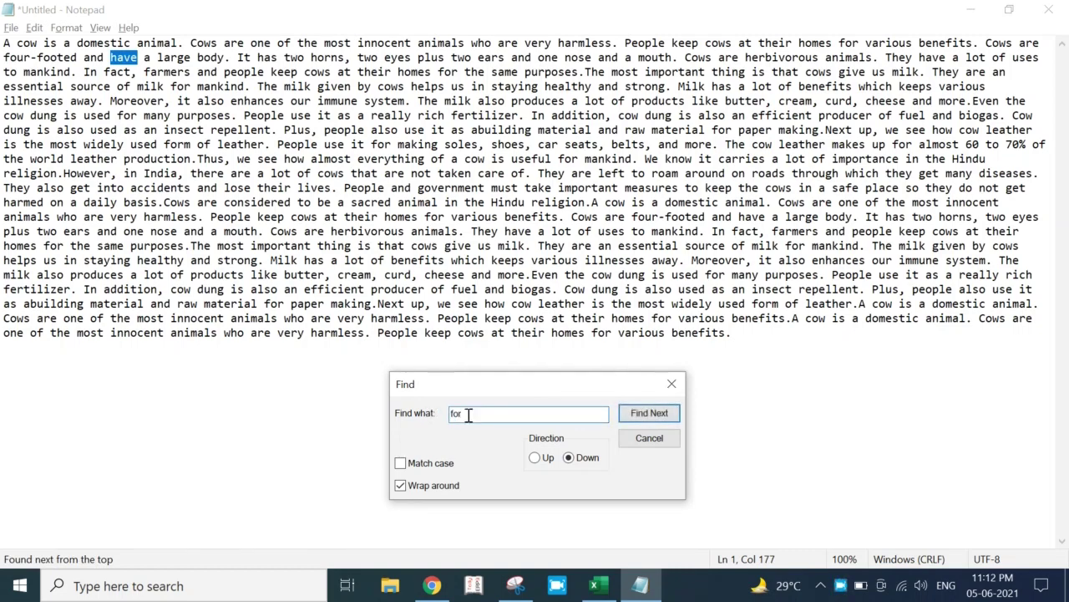
{"action": "left_click", "coordinate": [651, 417]}
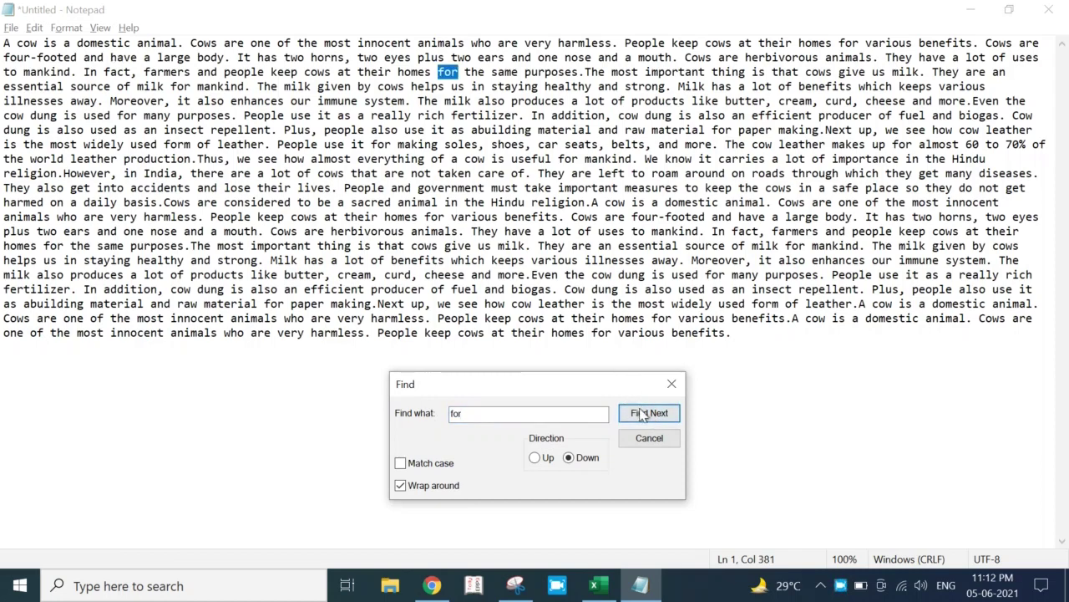
{"action": "left_click", "coordinate": [644, 411]}
{"action": "left_click", "coordinate": [649, 418]}
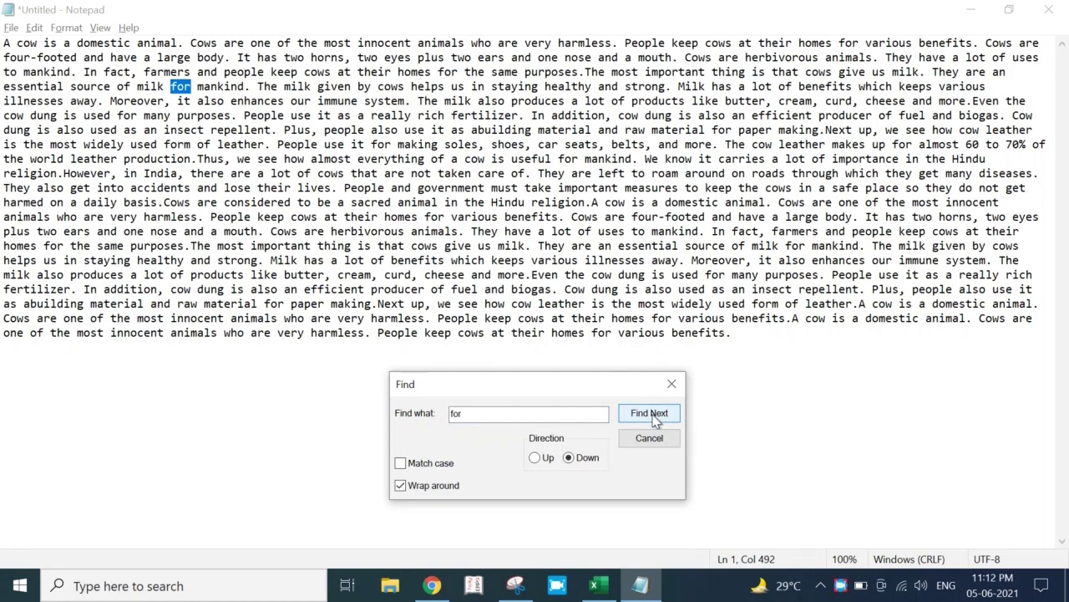
{"action": "left_click", "coordinate": [654, 417]}
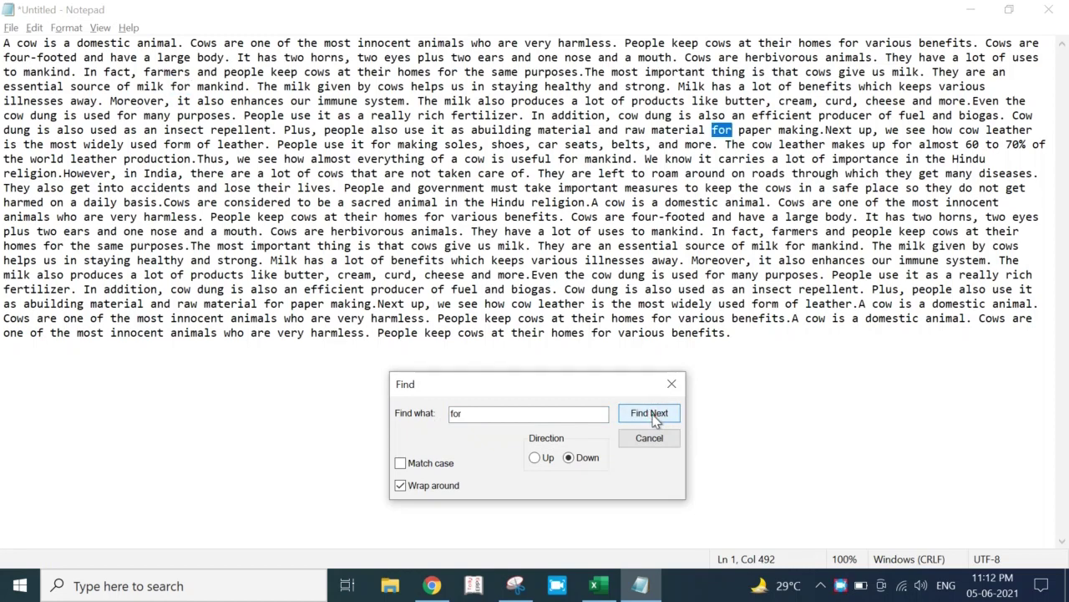
{"action": "left_click", "coordinate": [654, 418]}
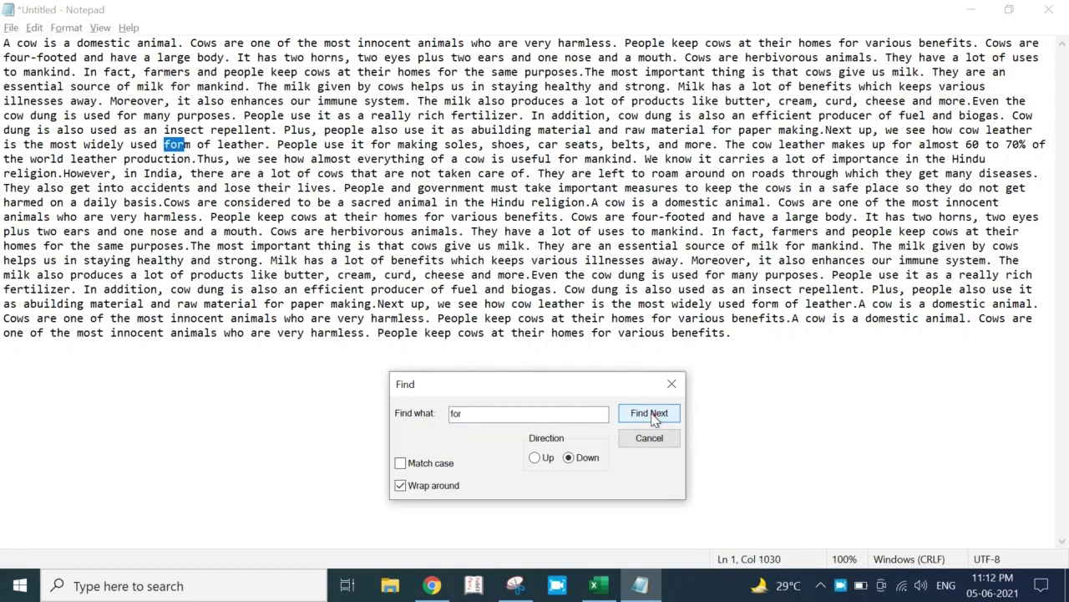
{"action": "left_click", "coordinate": [654, 418]}
{"action": "left_click", "coordinate": [654, 418]}
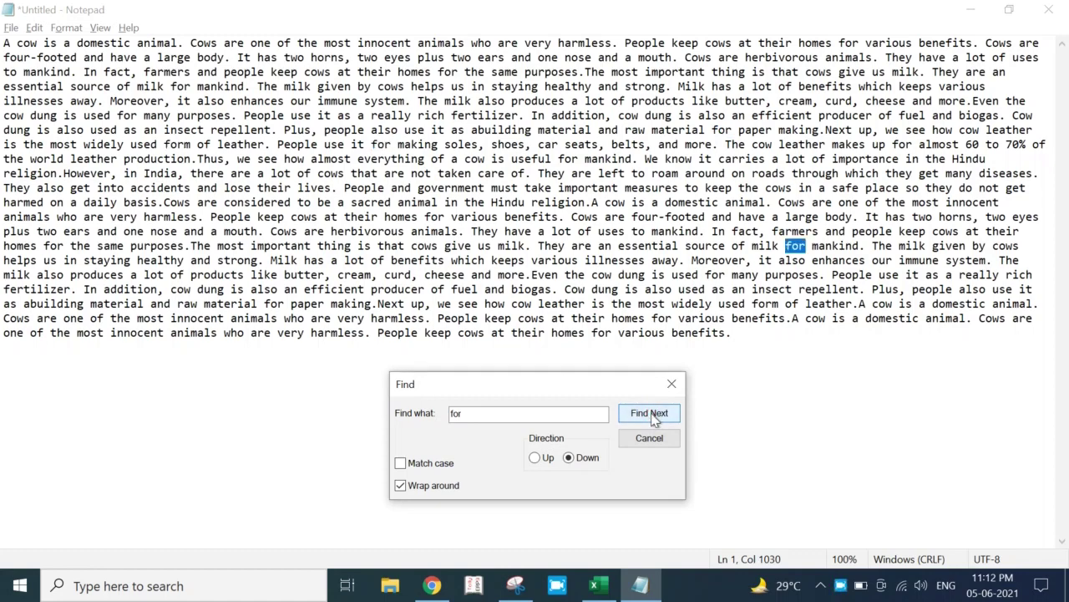
{"action": "left_click", "coordinate": [654, 418]}
{"action": "left_click", "coordinate": [654, 417]}
{"action": "left_click", "coordinate": [654, 418]}
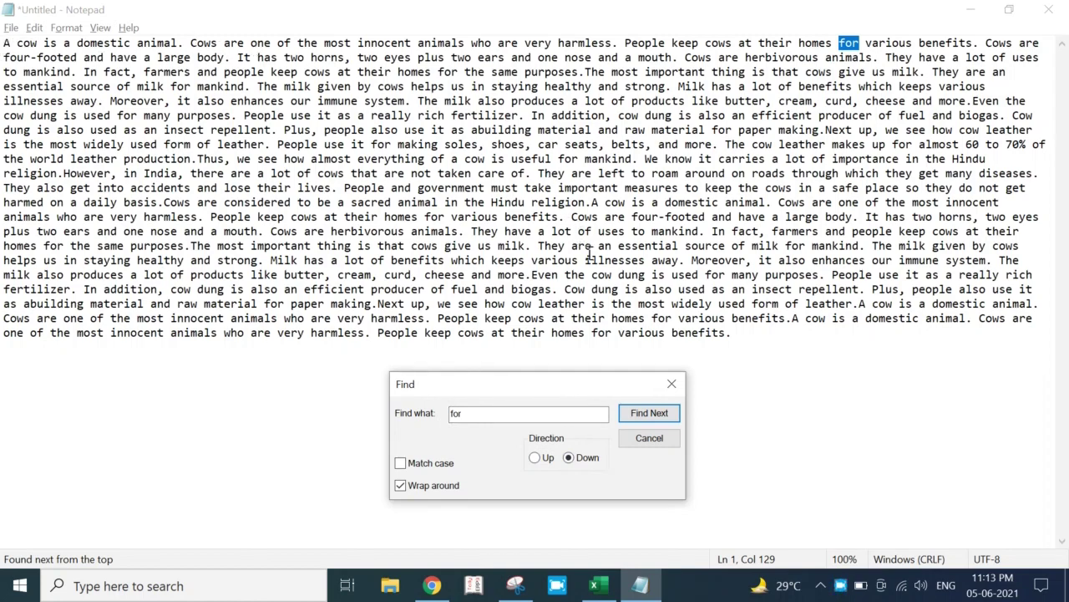
Reverse the search direction to Up and go backward through the occurrences of "for", wrapping around from the end of the essay.
{"action": "left_click", "coordinate": [536, 459]}
{"action": "left_click", "coordinate": [650, 414]}
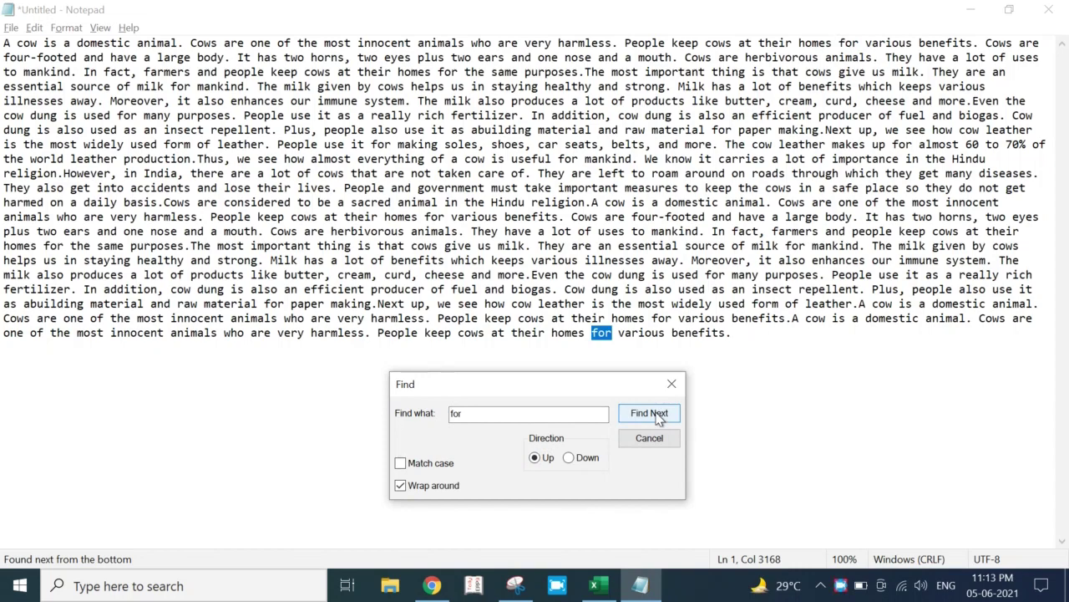
{"action": "left_click", "coordinate": [650, 413]}
{"action": "left_click", "coordinate": [657, 415]}
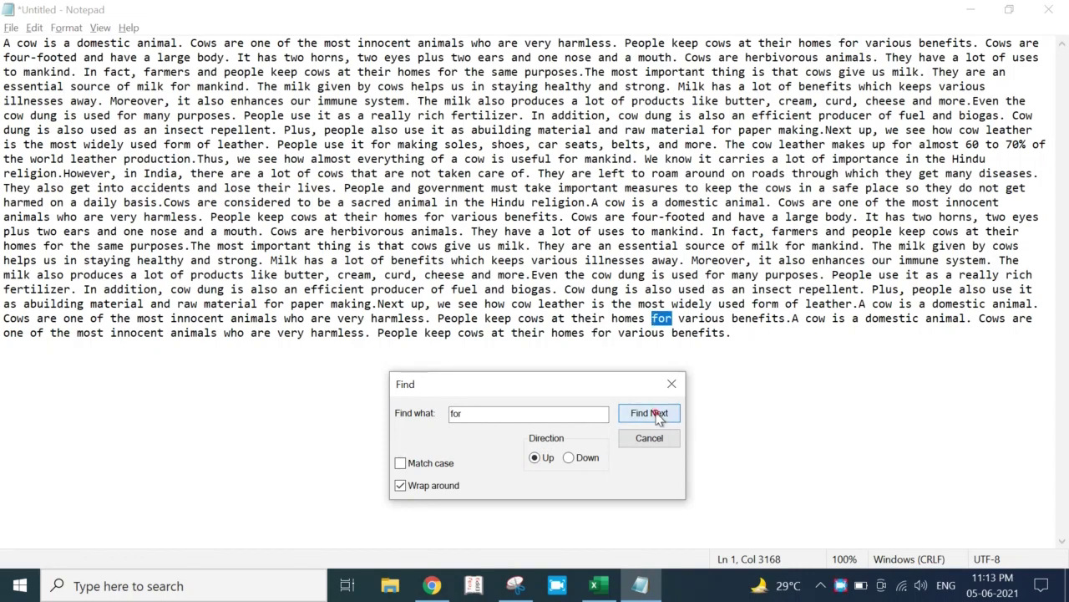
{"action": "left_click", "coordinate": [656, 415]}
{"action": "left_click", "coordinate": [656, 415]}
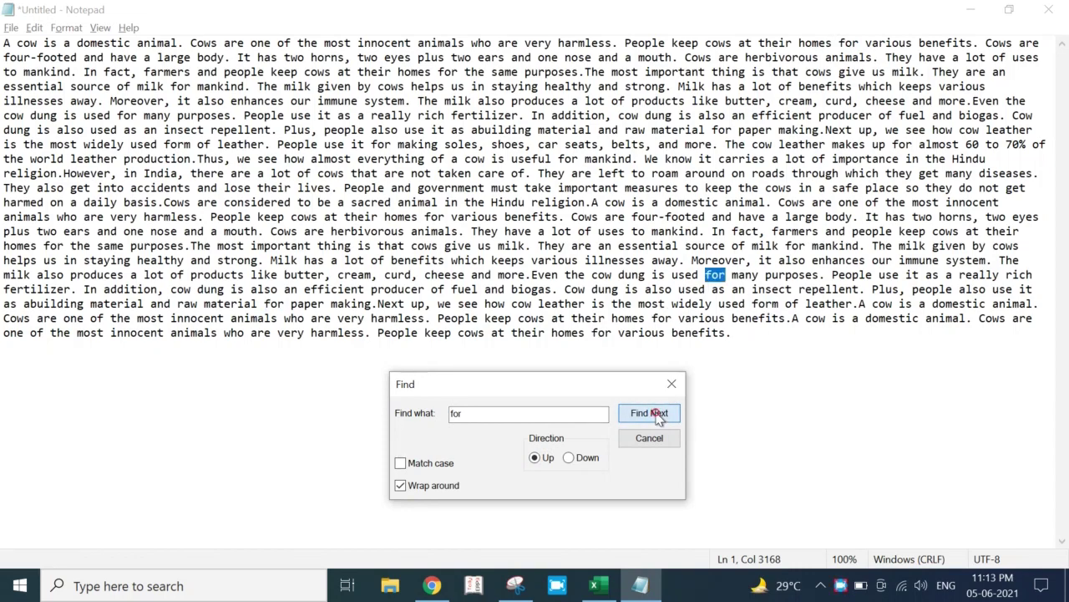
{"action": "left_click", "coordinate": [657, 416]}
{"action": "left_click", "coordinate": [657, 416]}
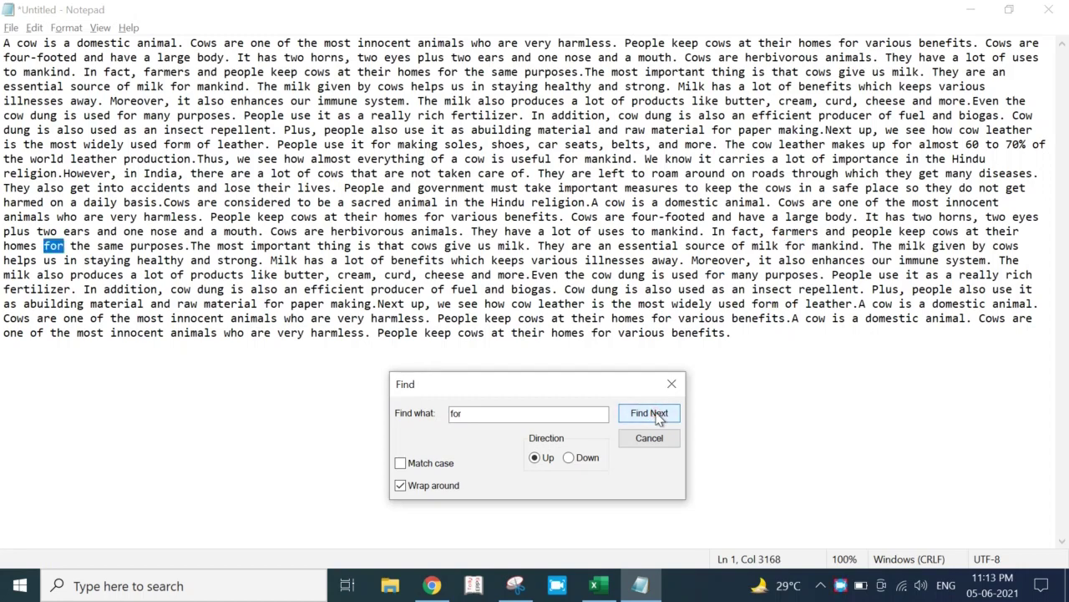
{"action": "left_click", "coordinate": [656, 416]}
{"action": "left_click", "coordinate": [657, 415]}
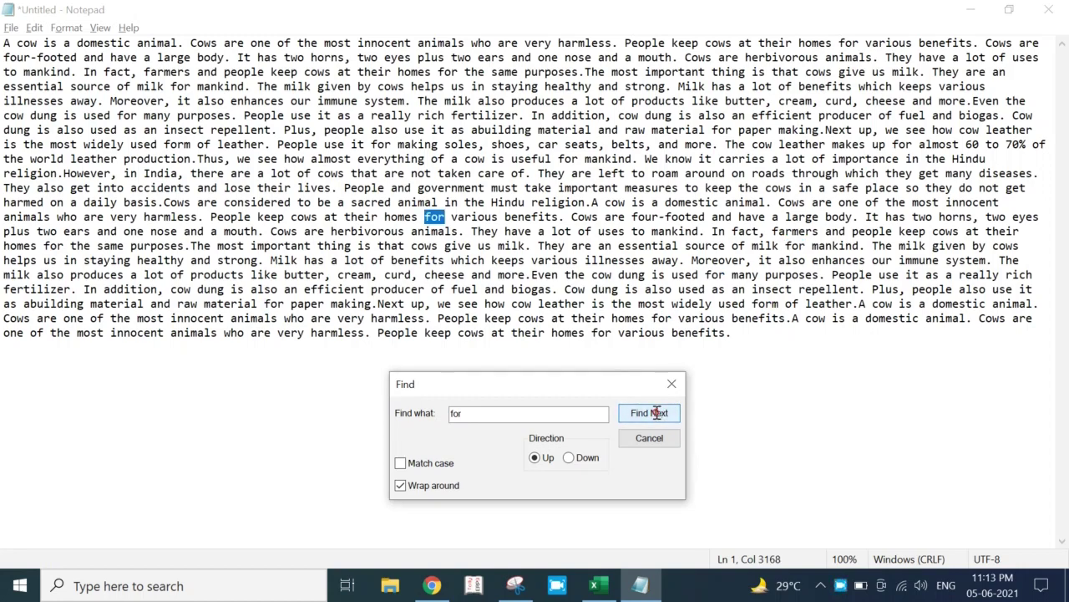
{"action": "left_click", "coordinate": [657, 415]}
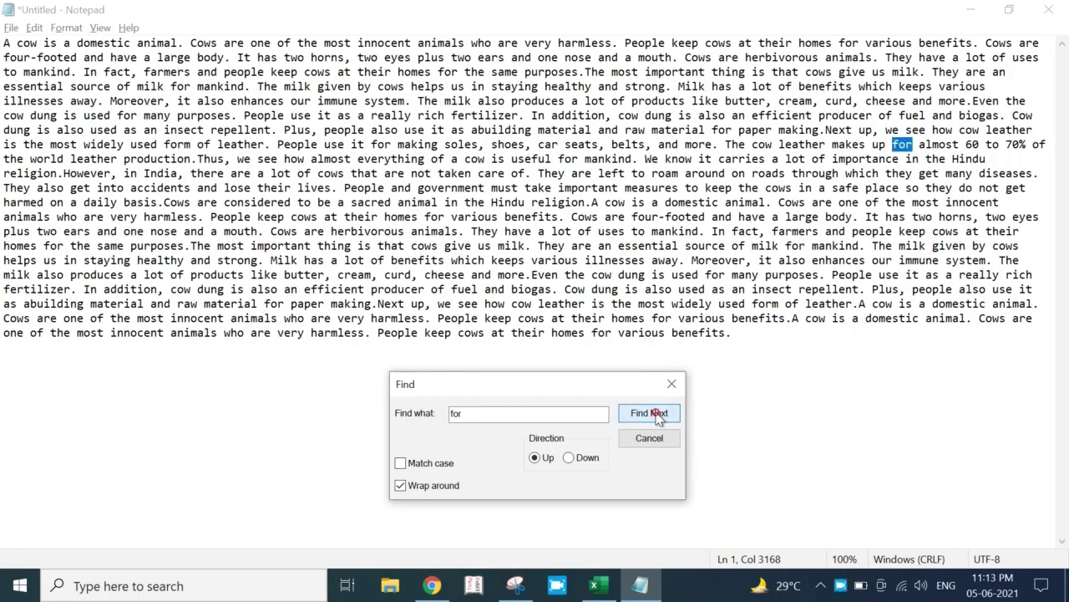
Set the search direction back to Down and go forward through the next occurrences of "for" in the essay.
{"action": "left_click", "coordinate": [569, 457]}
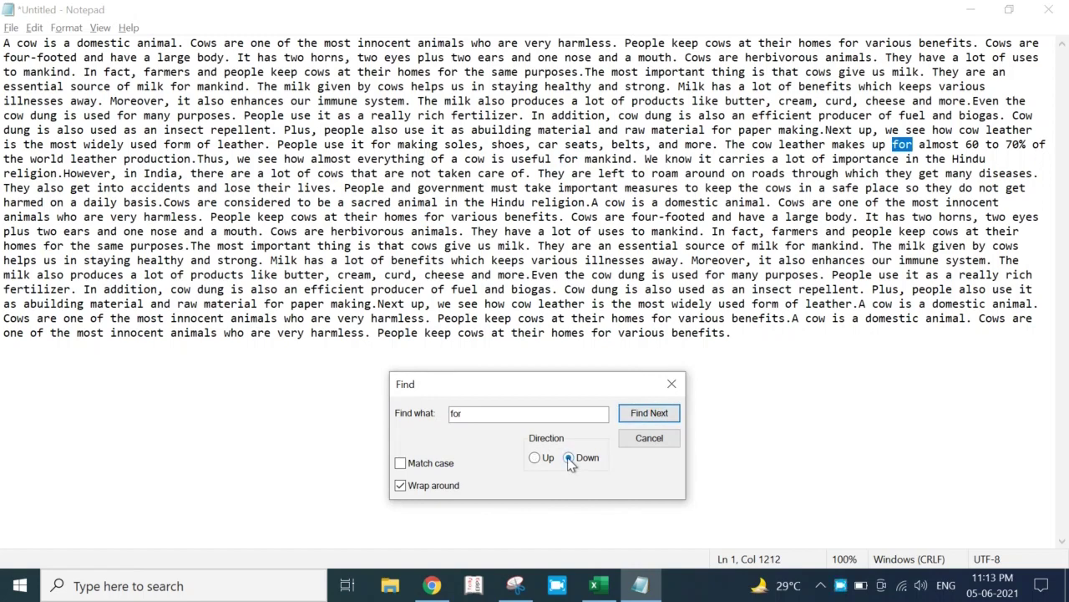
{"action": "left_click", "coordinate": [658, 415]}
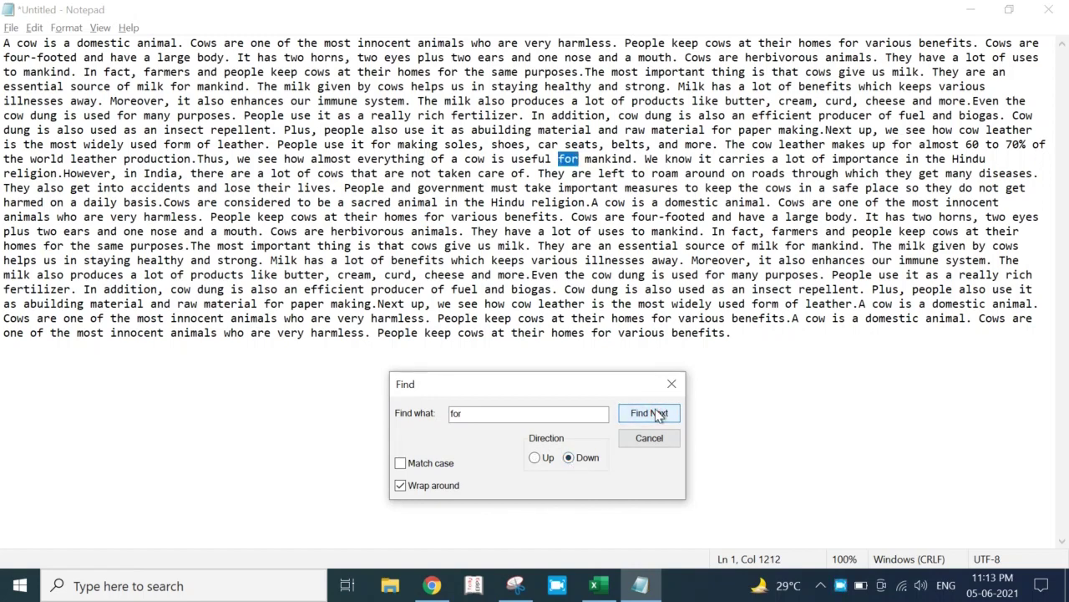
{"action": "left_click", "coordinate": [659, 415]}
{"action": "left_click", "coordinate": [658, 415]}
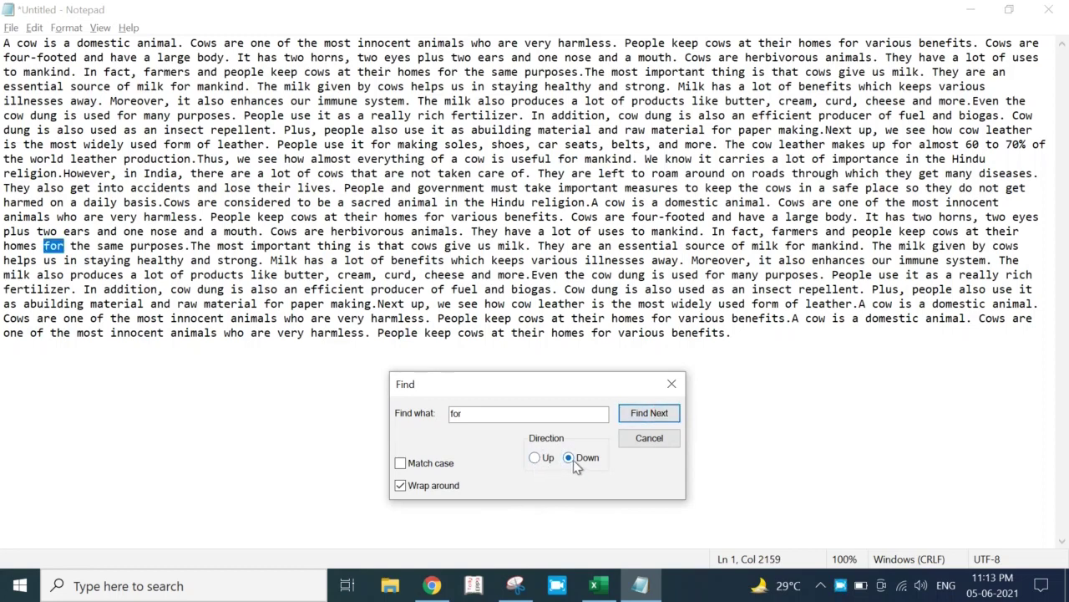
{"action": "key", "text": "Return"}
Enable case matching, replace the search term with "cow" and go through its lowercase occurrences, wrapping around to the beginning.
{"action": "left_click", "coordinate": [402, 464]}
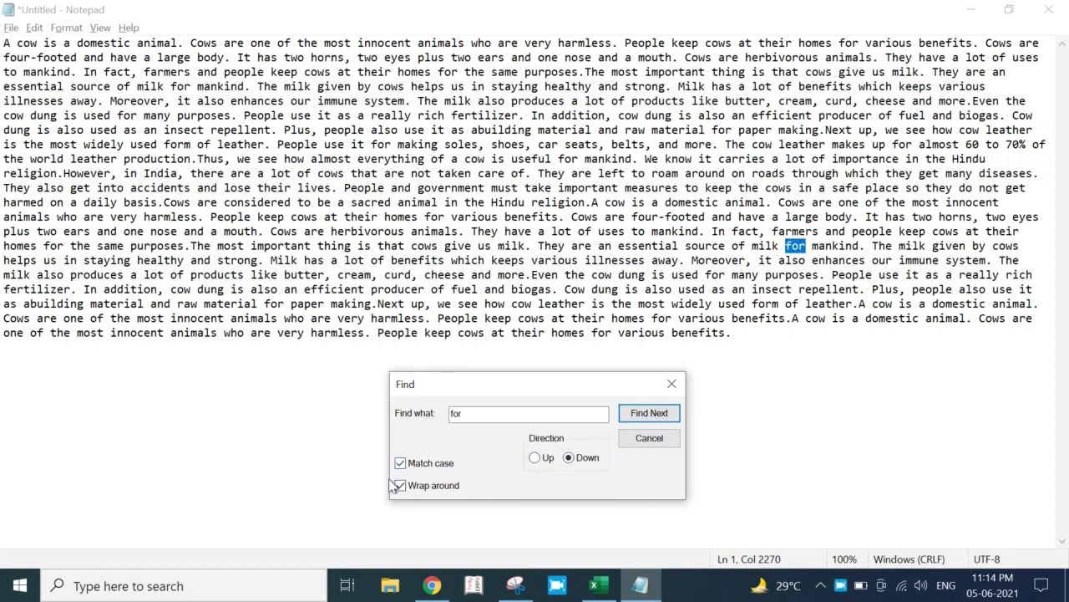
{"action": "double_click", "coordinate": [482, 416]}
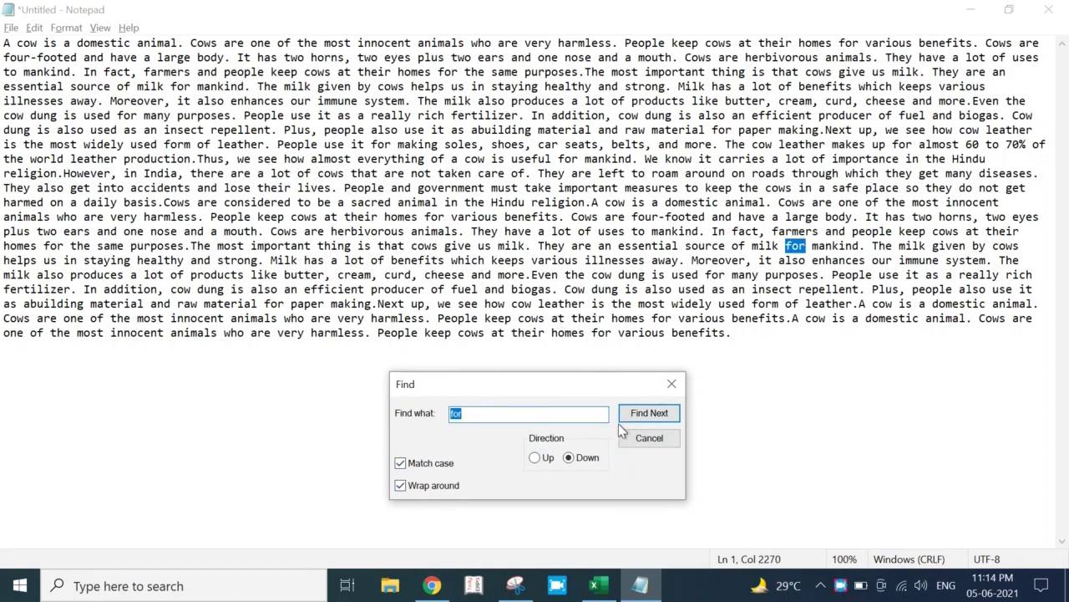
{"action": "key", "text": "BackSpace"}
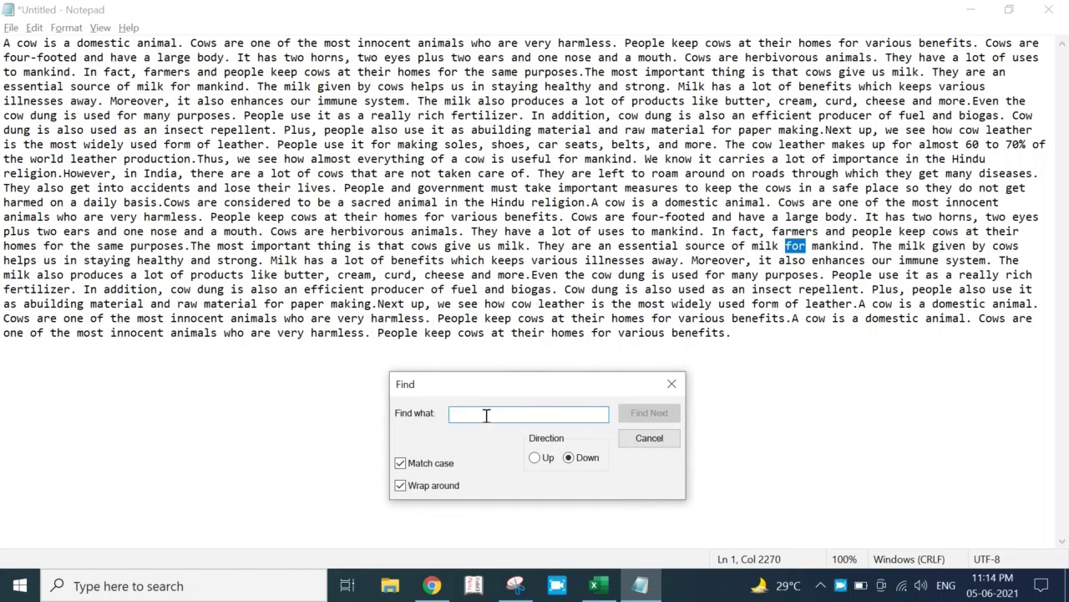
{"action": "type", "text": "cow"}
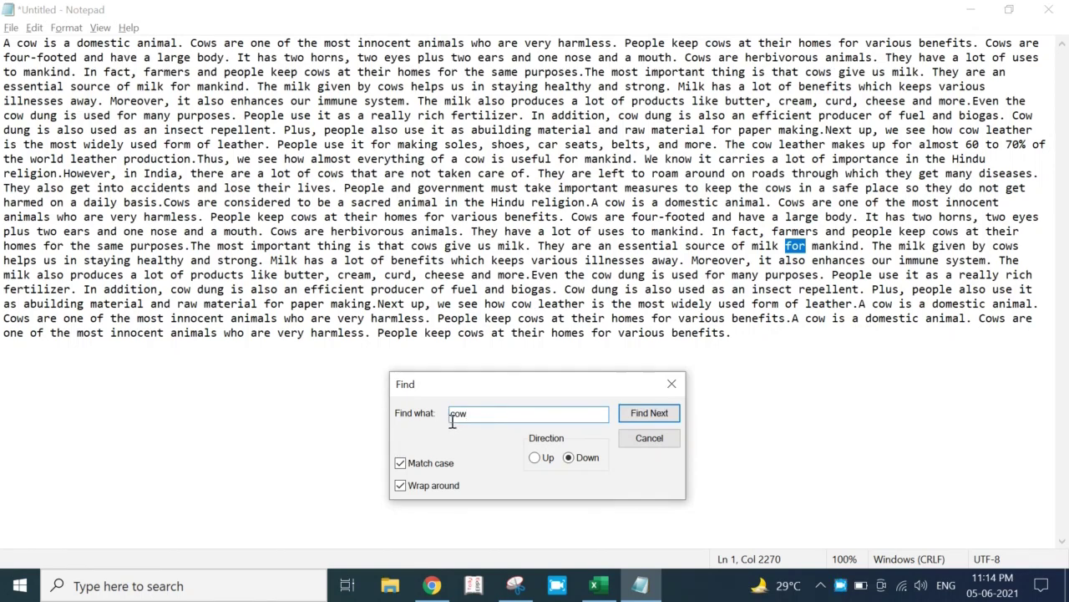
{"action": "left_click", "coordinate": [662, 418]}
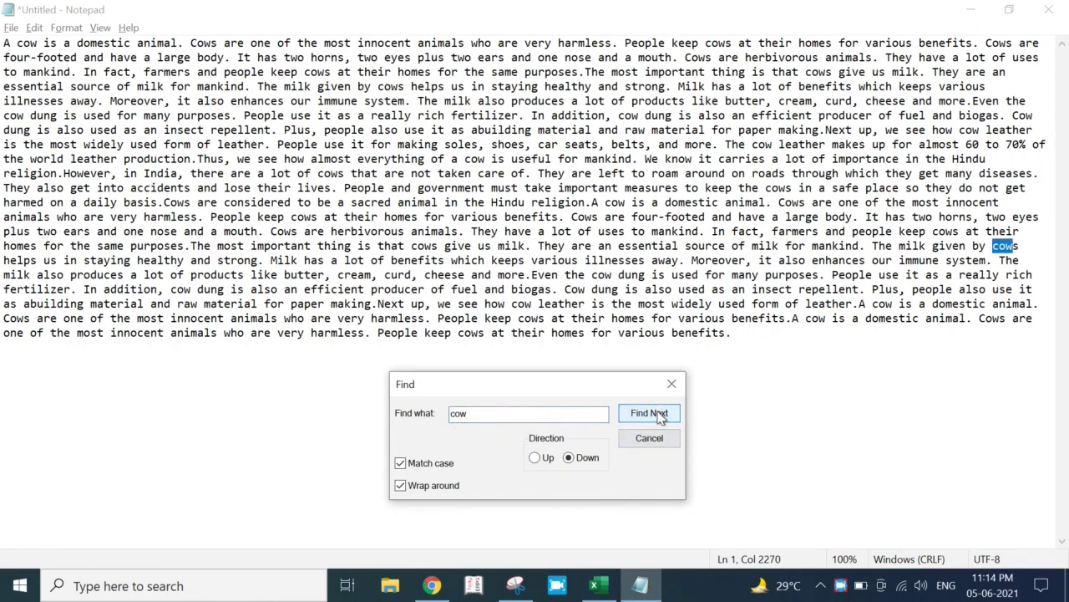
{"action": "left_click", "coordinate": [660, 415]}
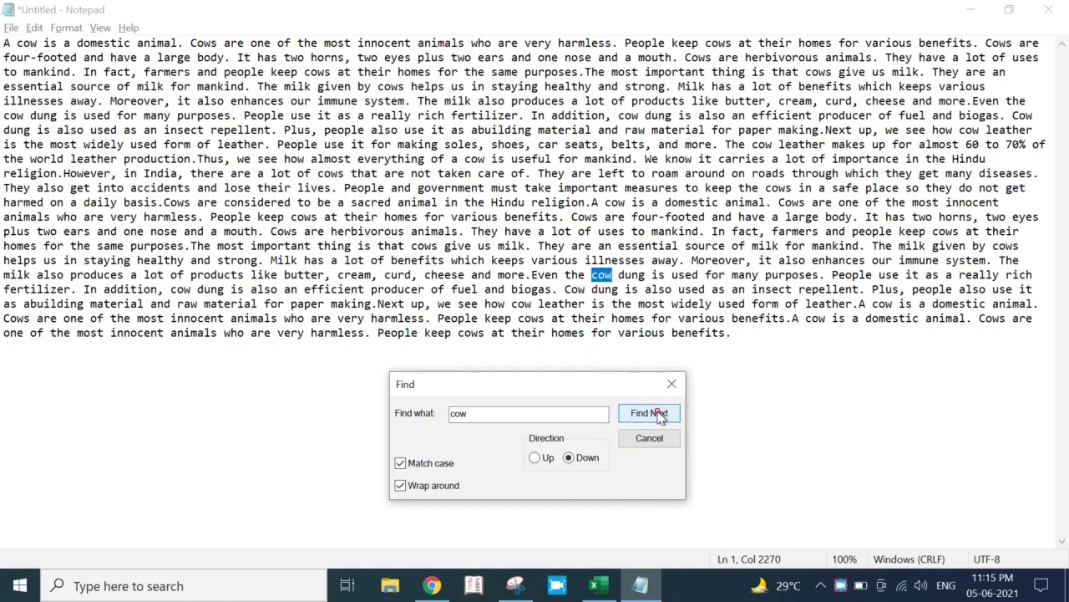
{"action": "left_click", "coordinate": [660, 415]}
{"action": "left_click", "coordinate": [660, 416]}
{"action": "left_click", "coordinate": [659, 416]}
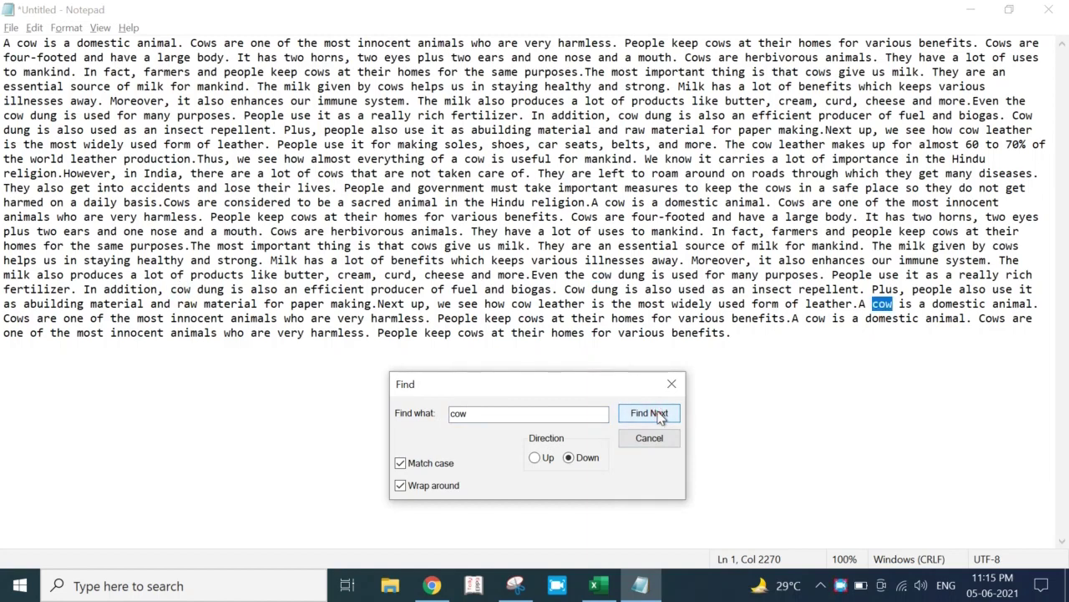
{"action": "left_click", "coordinate": [659, 416]}
{"action": "left_click", "coordinate": [660, 415]}
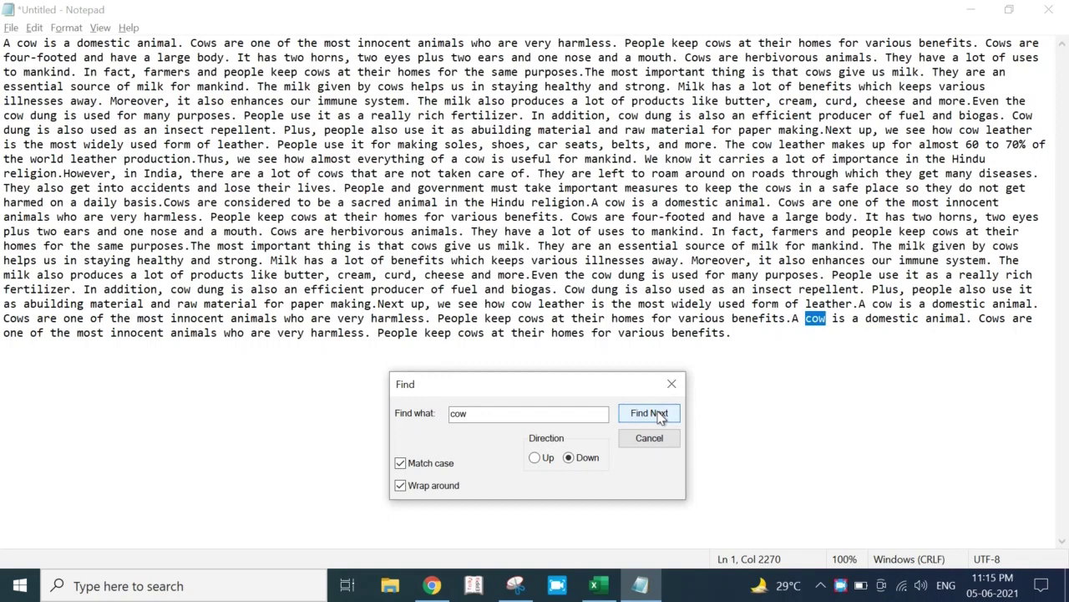
{"action": "left_click", "coordinate": [660, 416]}
{"action": "left_click", "coordinate": [660, 415]}
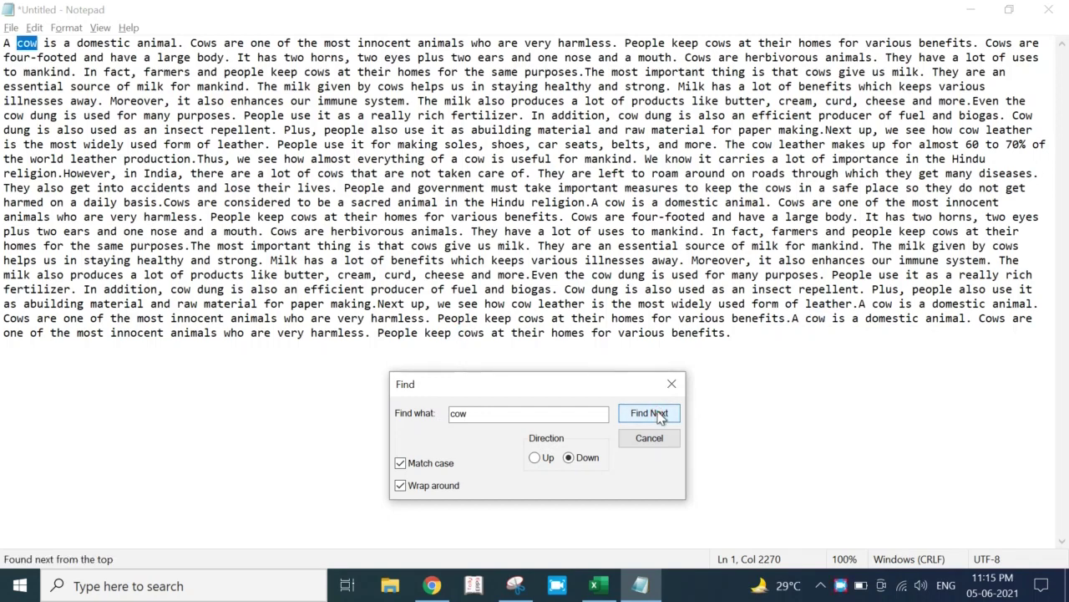
{"action": "left_click", "coordinate": [660, 415]}
{"action": "left_click", "coordinate": [660, 415]}
{"action": "left_click", "coordinate": [660, 415]}
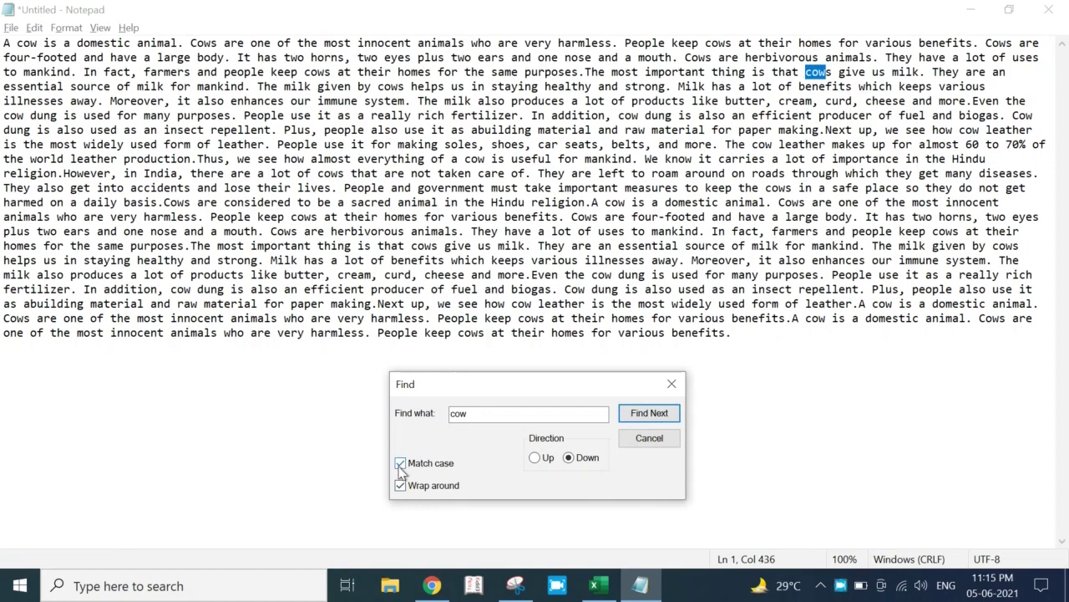
Replace the search term with "Cow" and go through its capitalized occurrences in the essay with case matching on.
{"action": "left_click", "coordinate": [491, 415]}
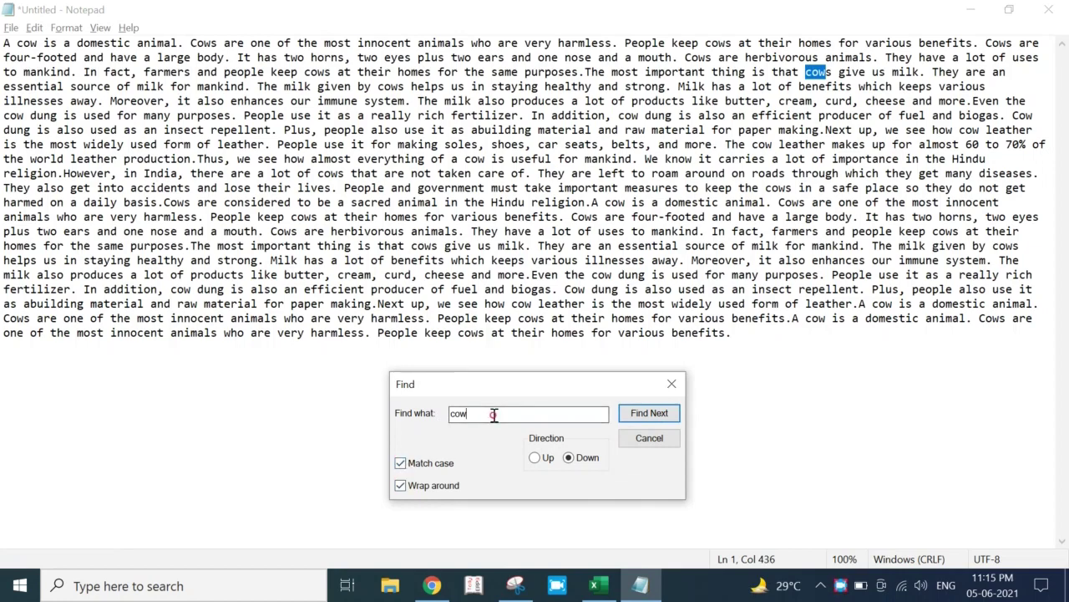
{"action": "key", "text": "BackSpace"}
{"action": "key", "text": "BackSpace"}
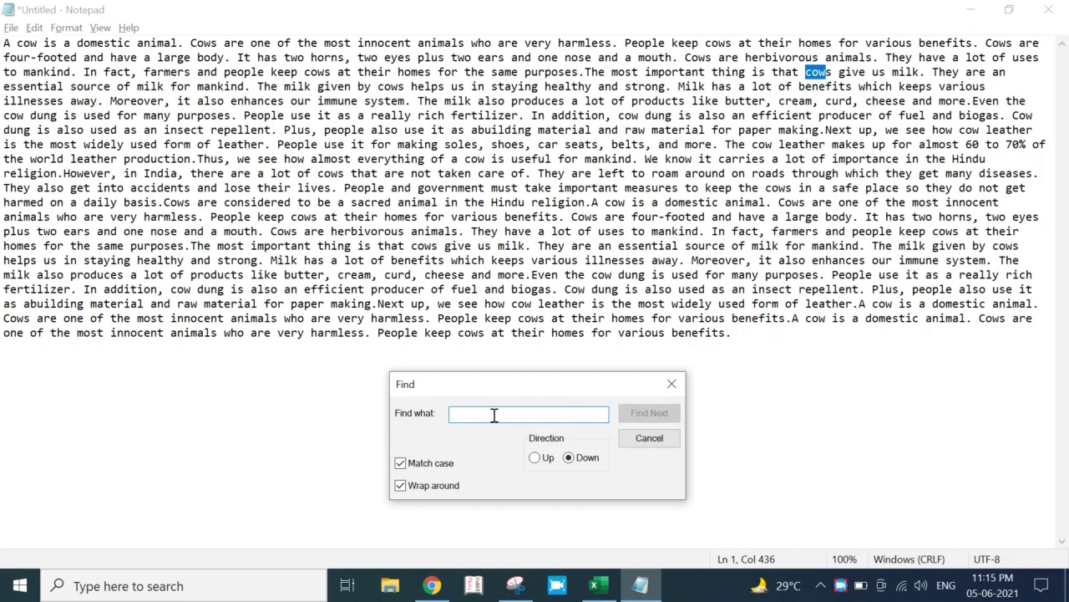
{"action": "type", "text": "Cow"}
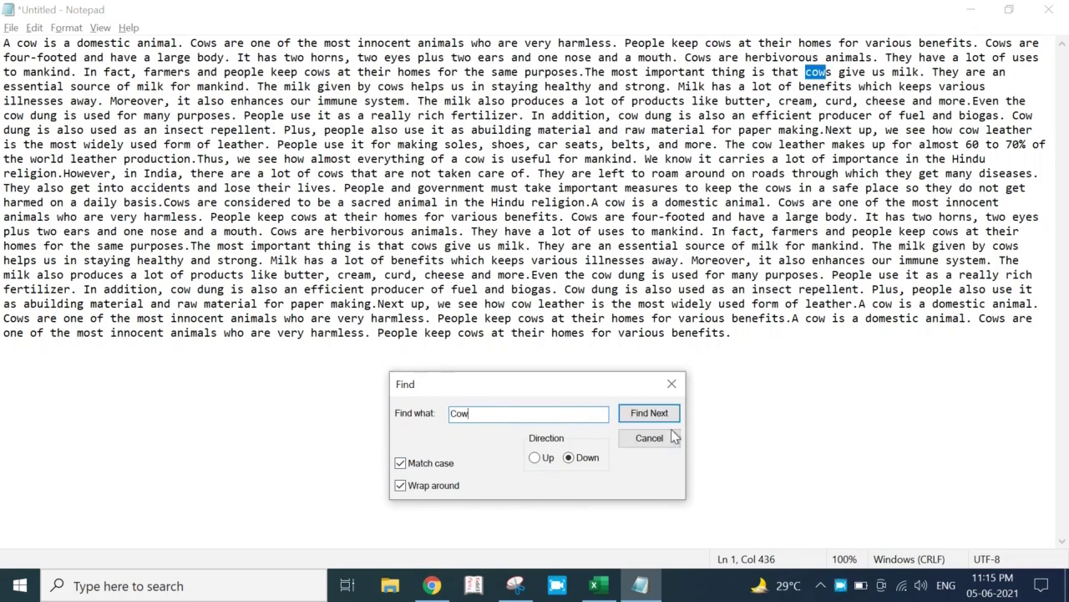
{"action": "left_click", "coordinate": [651, 413]}
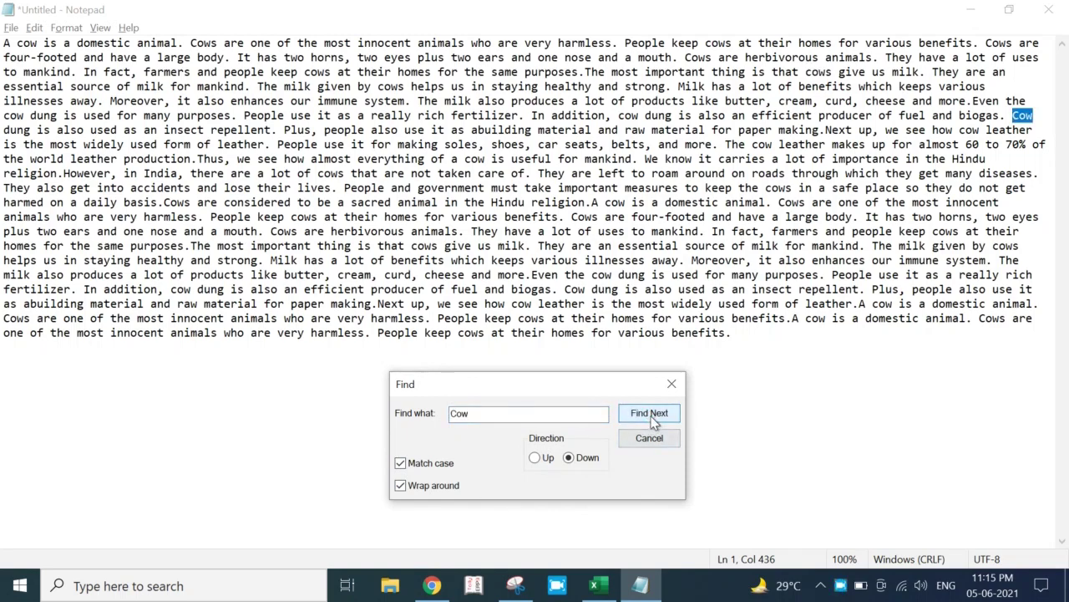
{"action": "left_click", "coordinate": [651, 413]}
{"action": "left_click", "coordinate": [651, 414]}
{"action": "left_click", "coordinate": [651, 413]}
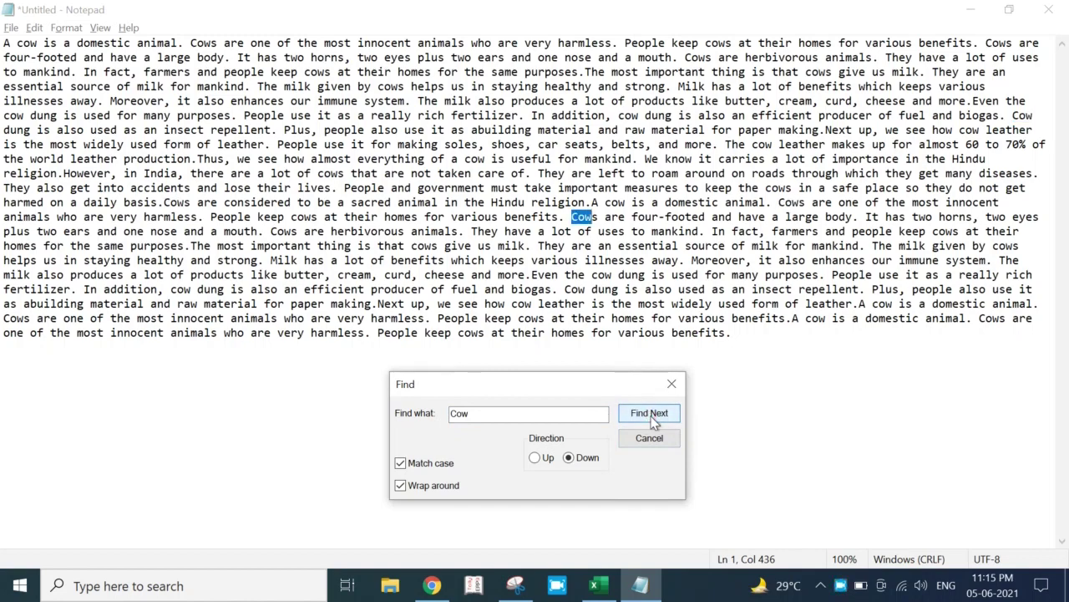
{"action": "left_click", "coordinate": [651, 413]}
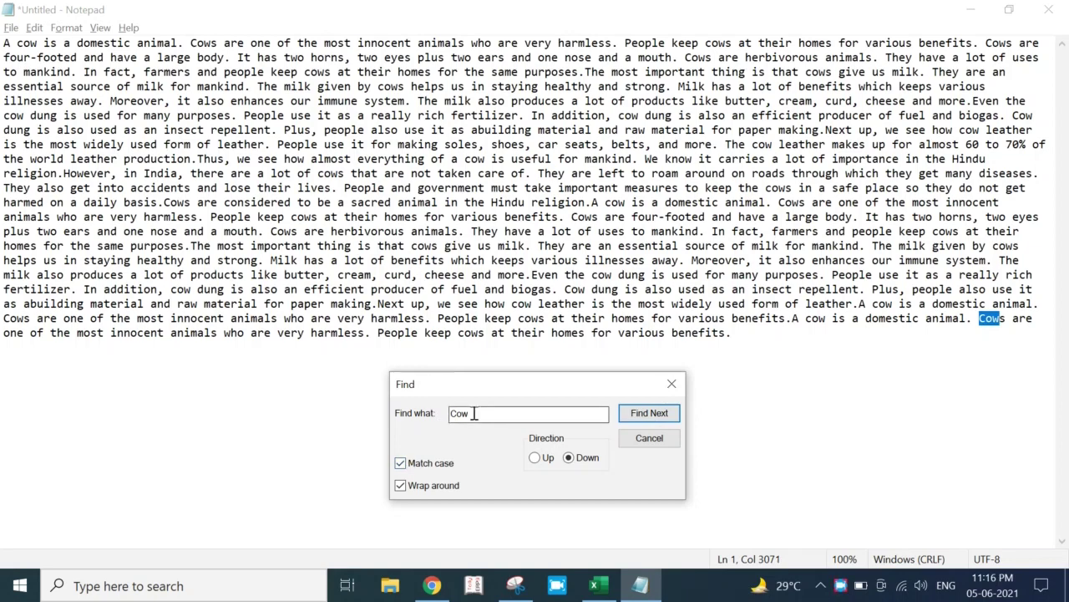
Place the text cursor in "animal" in the first line and go through all occurrences of "Cow" until the search wraps around.
{"action": "left_click", "coordinate": [377, 205]}
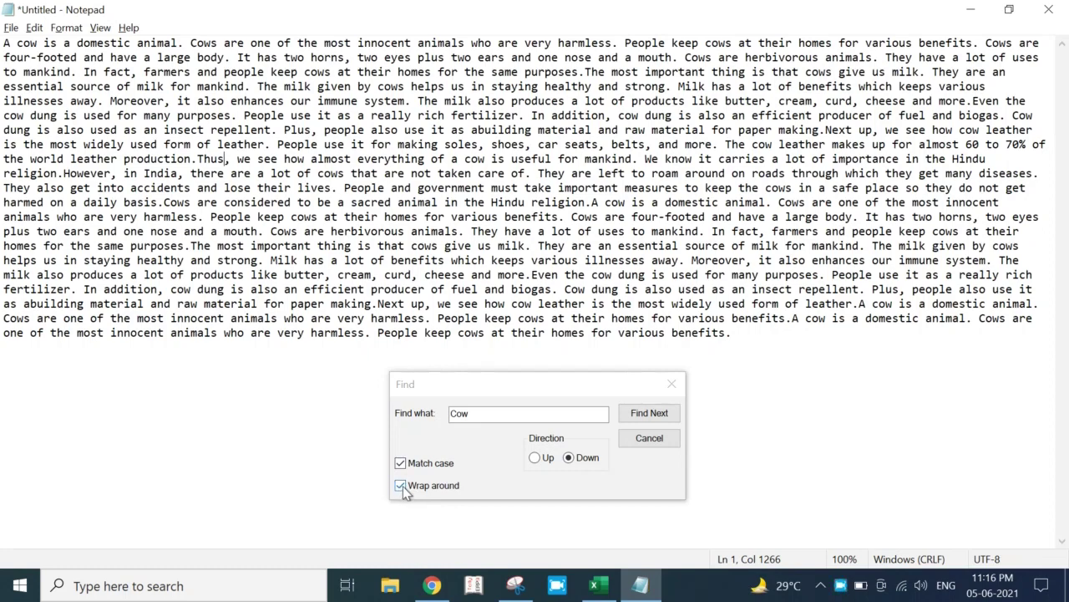
{"action": "left_click", "coordinate": [143, 44]}
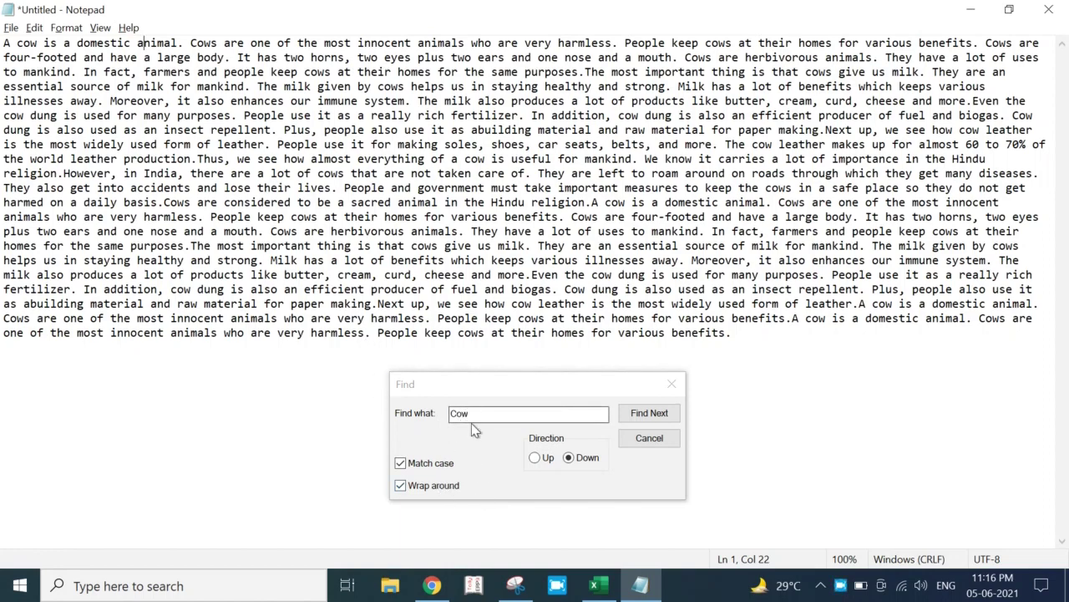
{"action": "left_click", "coordinate": [650, 415]}
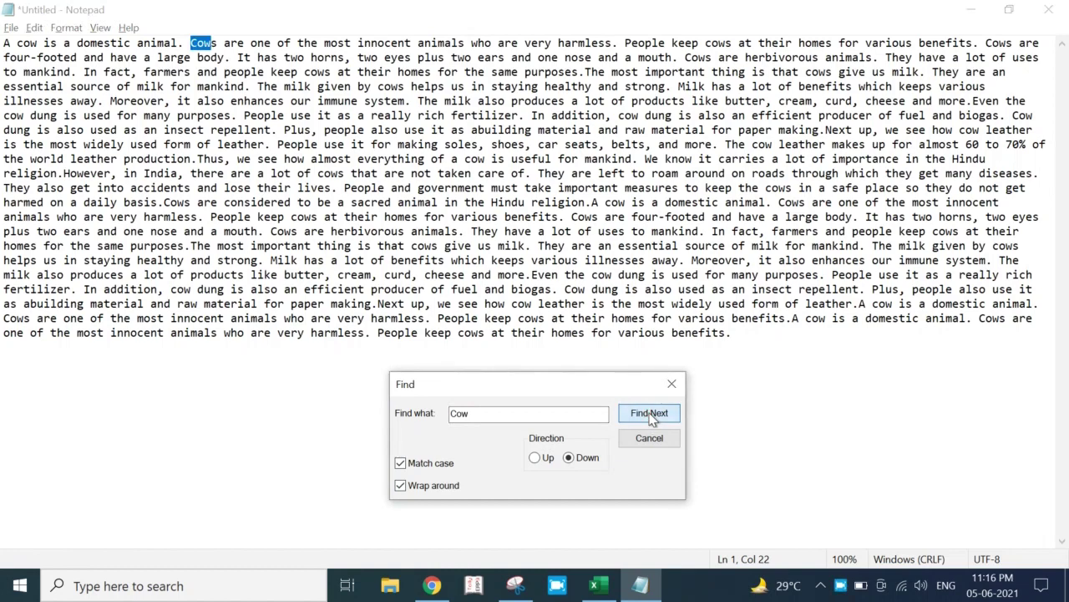
{"action": "left_click", "coordinate": [650, 414]}
{"action": "left_click", "coordinate": [650, 414]}
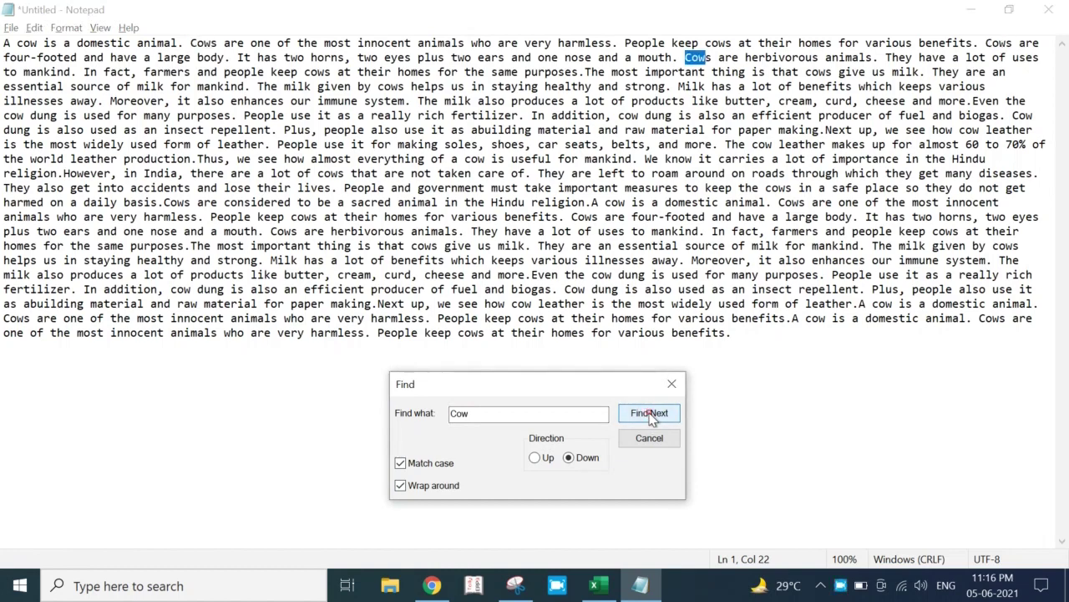
{"action": "left_click", "coordinate": [650, 415]}
{"action": "left_click", "coordinate": [650, 415]}
{"action": "left_click", "coordinate": [650, 415]}
{"action": "left_click", "coordinate": [650, 415]}
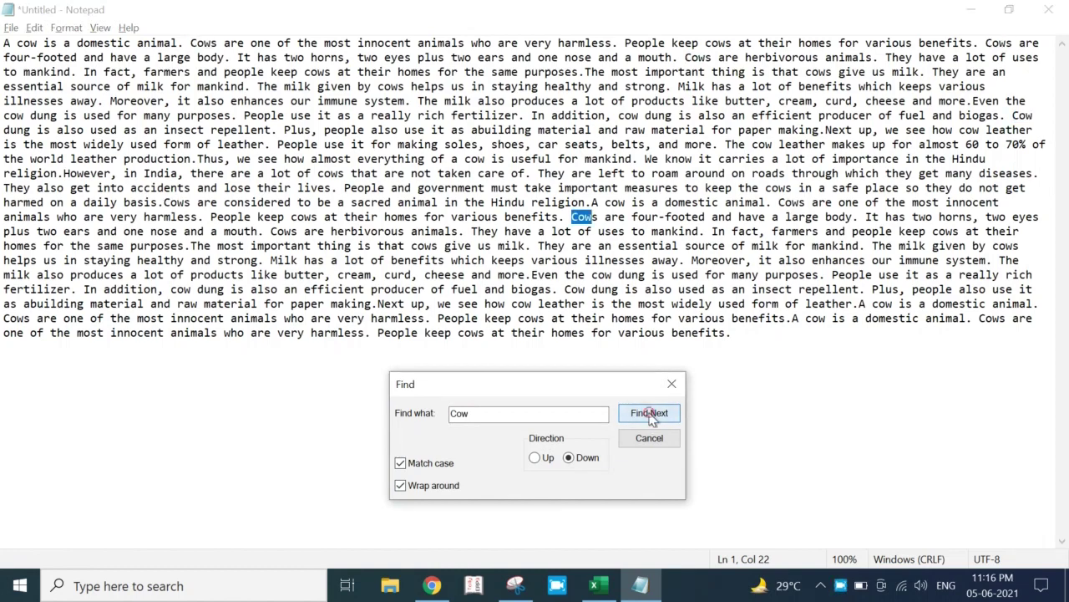
{"action": "left_click", "coordinate": [650, 414]}
{"action": "left_click", "coordinate": [650, 414]}
{"action": "left_click", "coordinate": [650, 414]}
{"action": "left_click", "coordinate": [650, 414]}
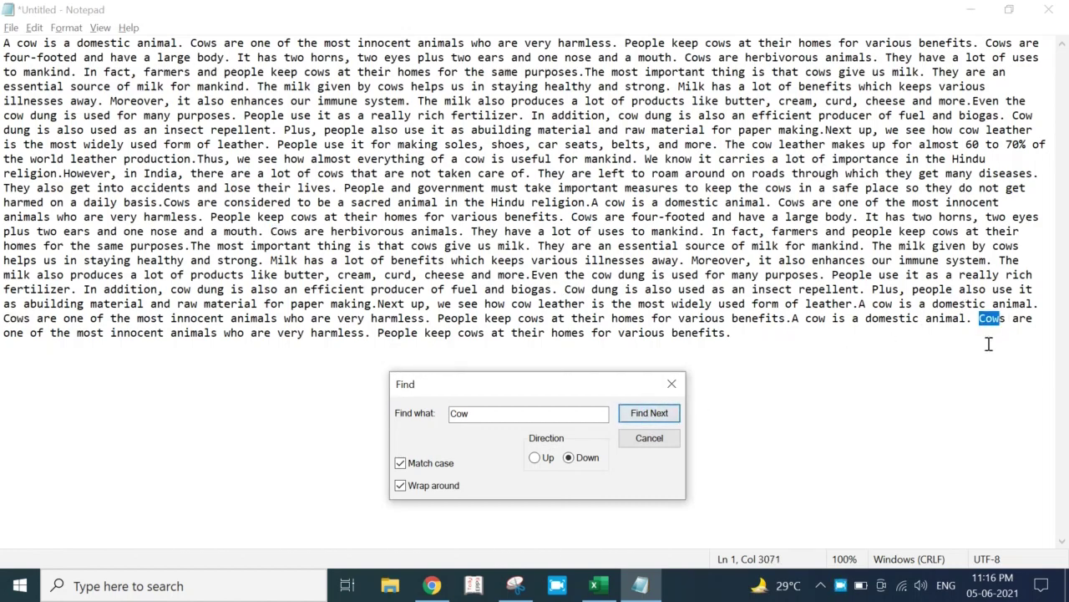
{"action": "left_click", "coordinate": [650, 414]}
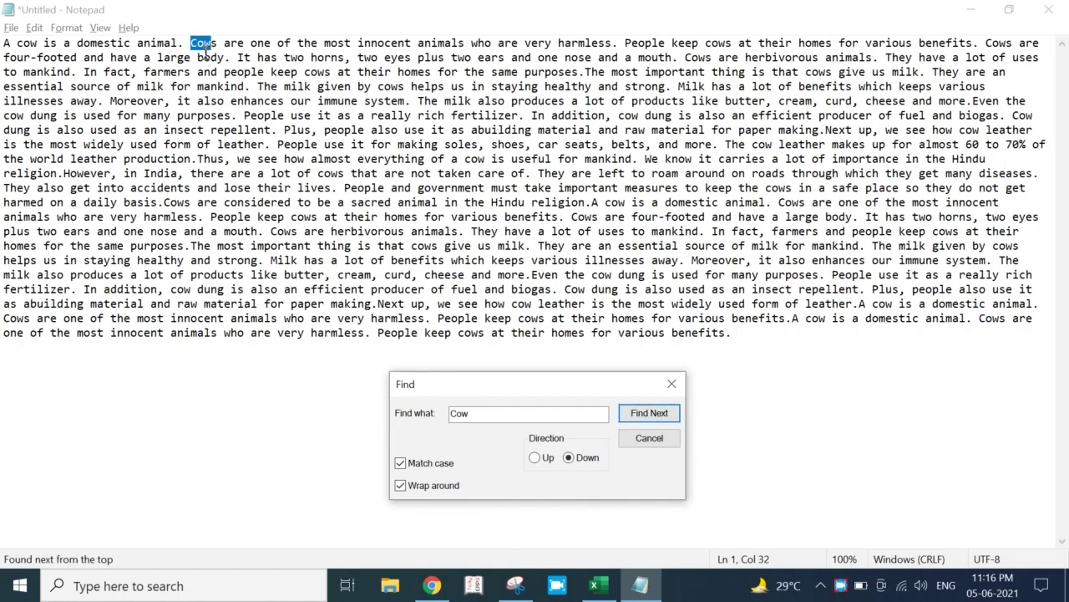
Continue a second downward pass through the occurrences of "Cow" to the one beginning the "herbivorous animals" sentence in the fourteenth line.
{"action": "left_click", "coordinate": [649, 417]}
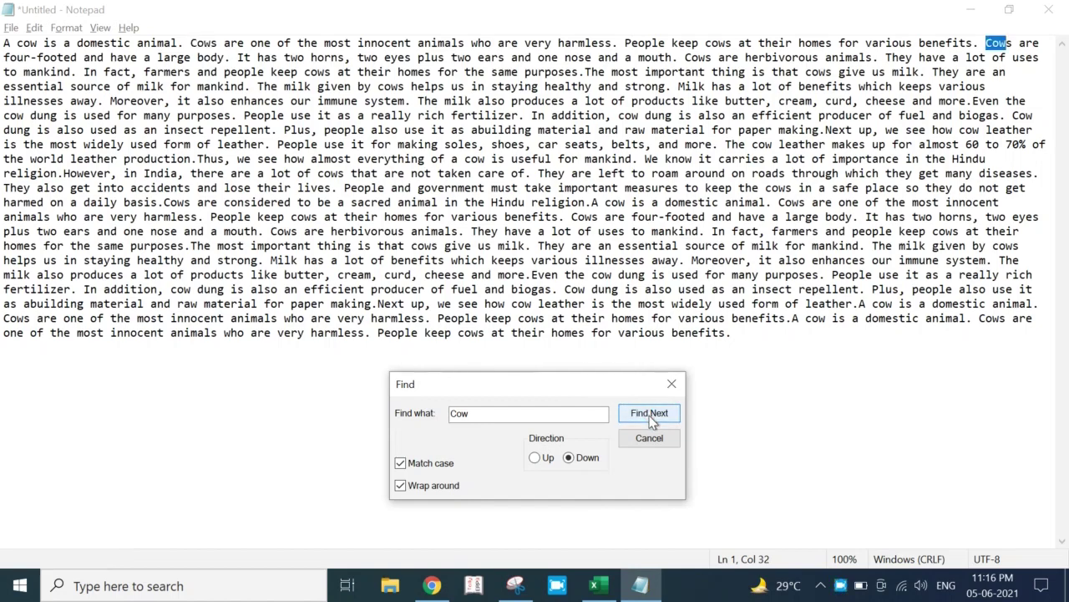
{"action": "left_click", "coordinate": [651, 418]}
{"action": "left_click", "coordinate": [651, 418]}
{"action": "left_click", "coordinate": [651, 418]}
{"action": "left_click", "coordinate": [650, 418]}
{"action": "left_click", "coordinate": [651, 418]}
{"action": "left_click", "coordinate": [651, 417]}
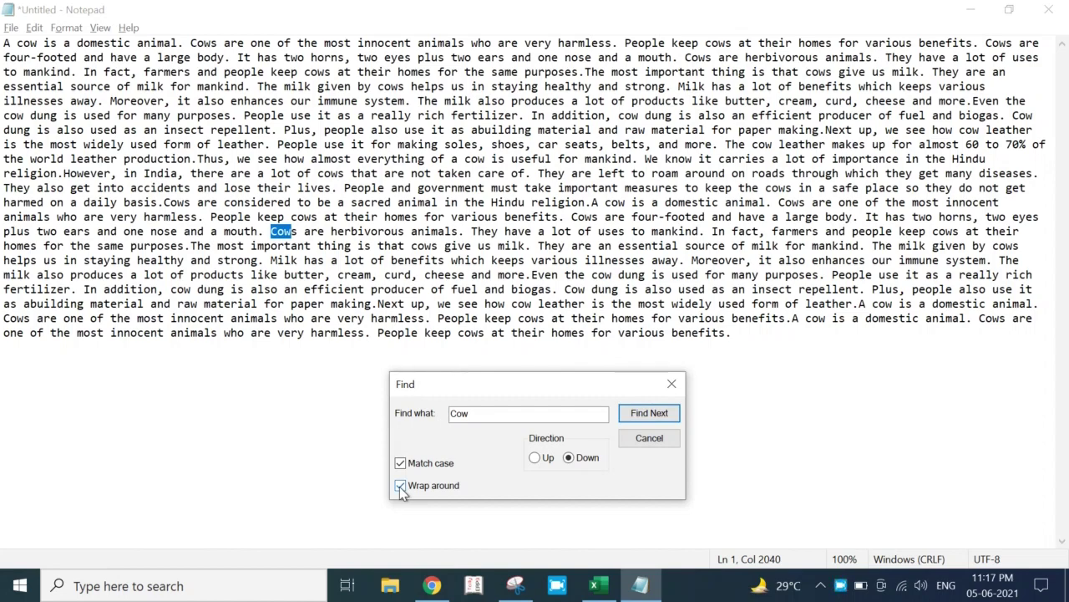
Turn off wrap around, go through the remaining occurrences of "Cow" to the end of the essay and dismiss the message.
{"action": "left_click", "coordinate": [401, 485]}
{"action": "left_click", "coordinate": [651, 414]}
{"action": "left_click", "coordinate": [651, 415]}
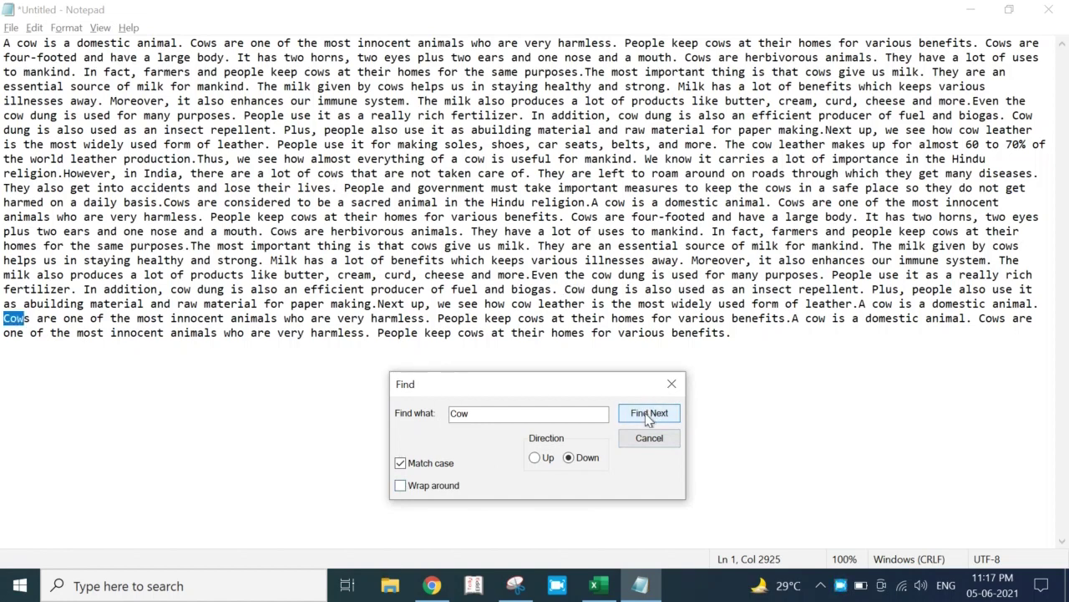
{"action": "left_click", "coordinate": [647, 413]}
{"action": "left_click", "coordinate": [638, 417]}
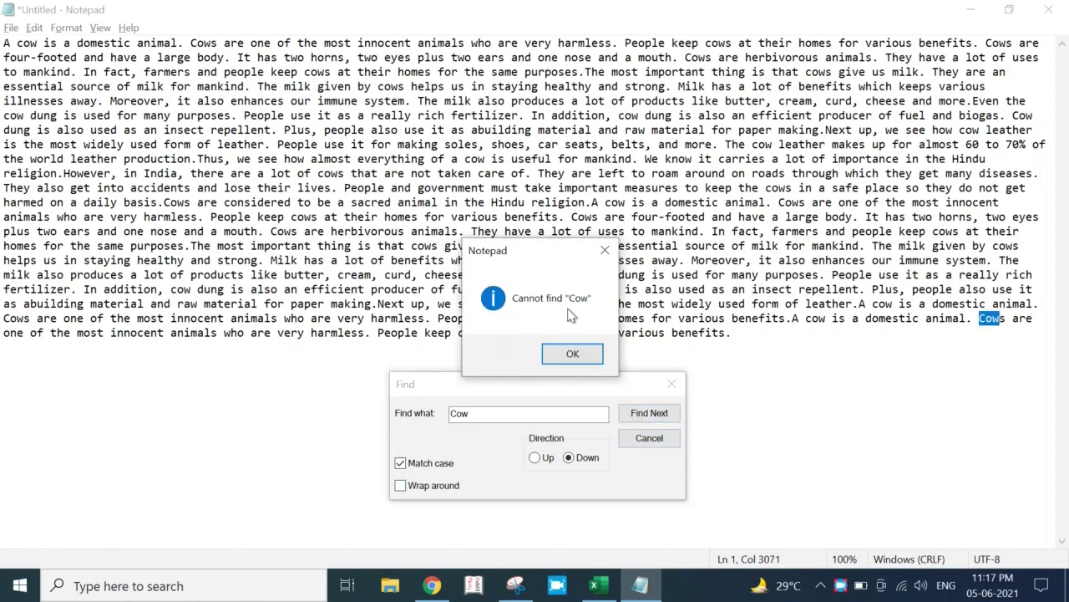
{"action": "left_click", "coordinate": [574, 354]}
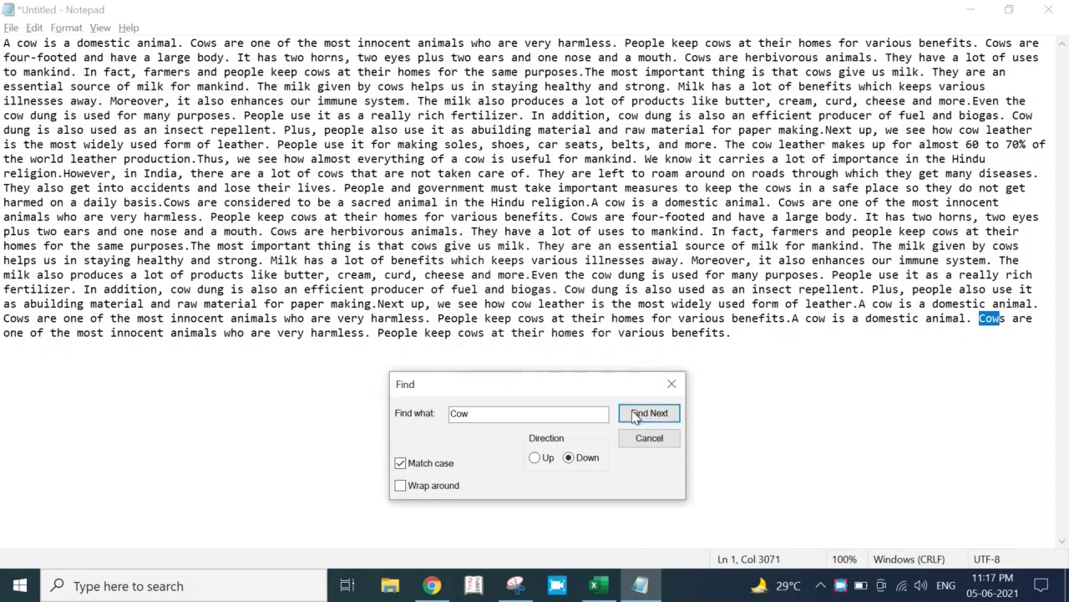
Turn wrap around back on, continue through "Cow" from the essay's beginning, close the search and find the previous occurrence.
{"action": "left_click", "coordinate": [401, 487]}
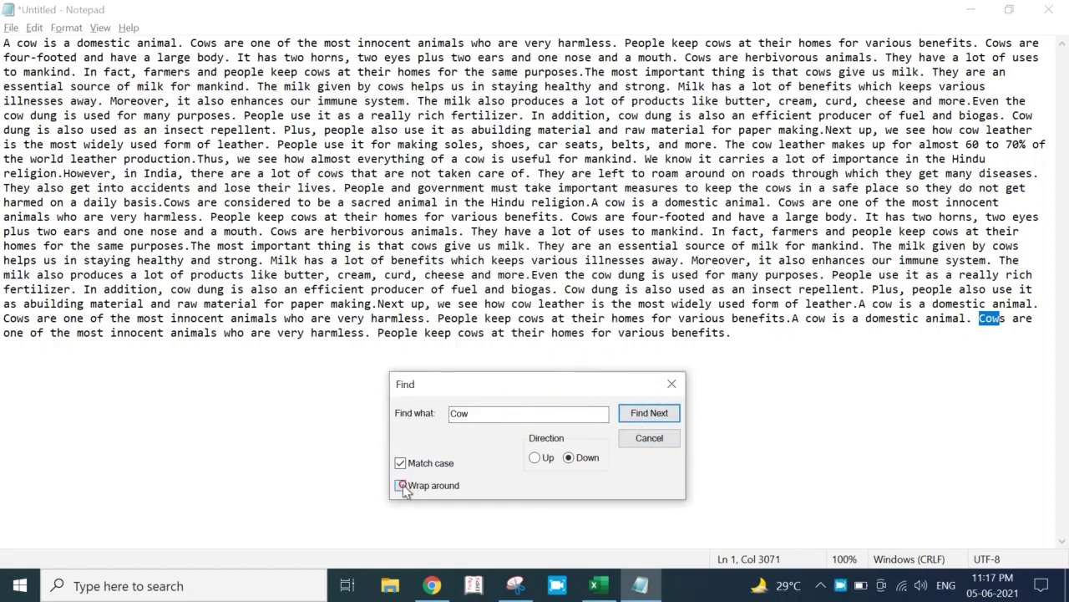
{"action": "left_click", "coordinate": [660, 413]}
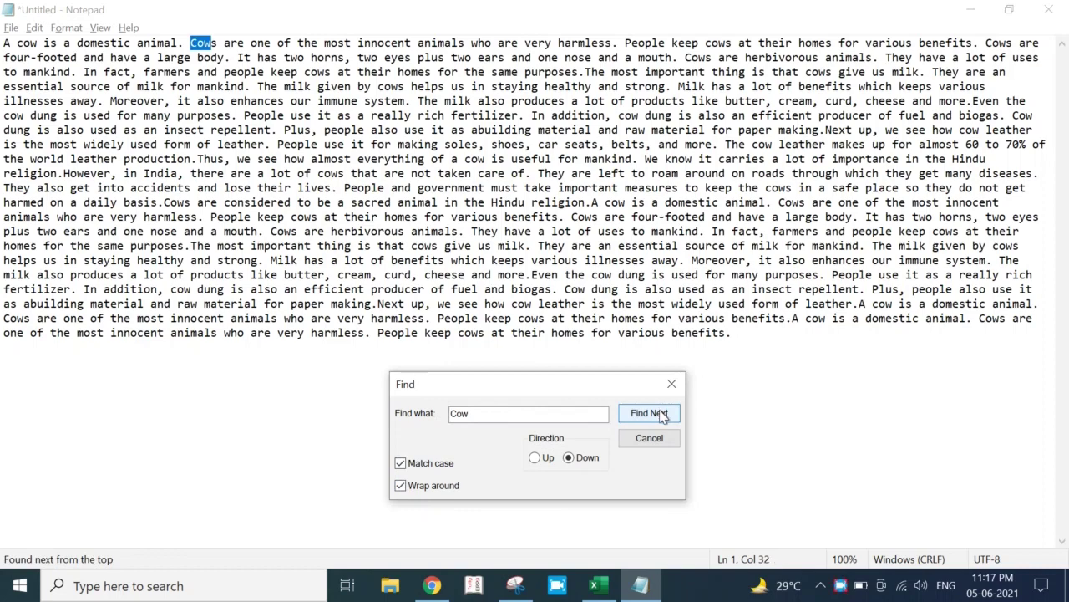
{"action": "left_click", "coordinate": [660, 415]}
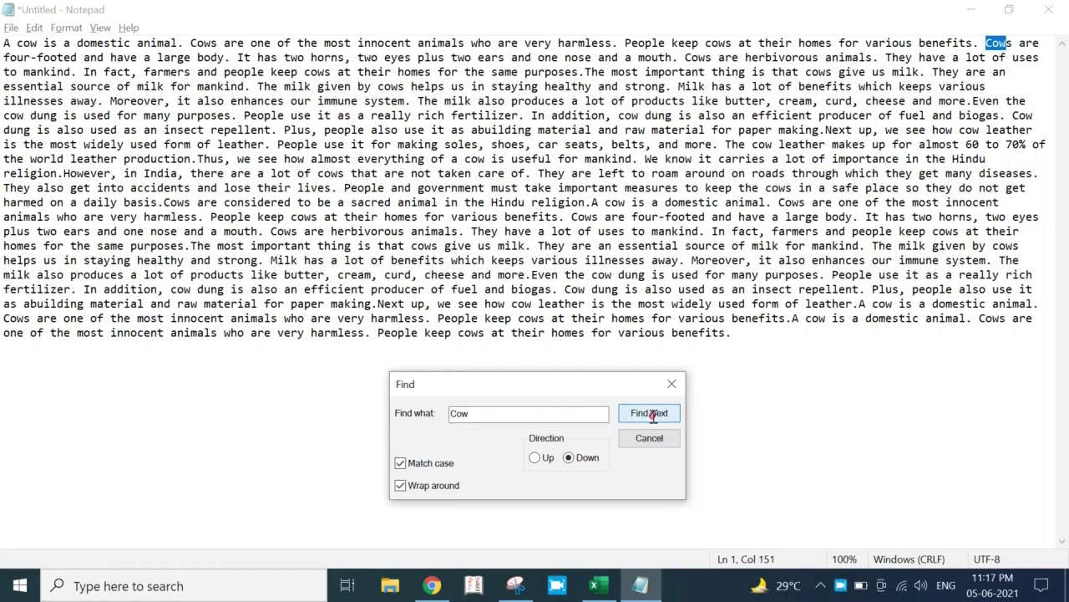
{"action": "left_click", "coordinate": [654, 420]}
{"action": "left_click", "coordinate": [654, 420]}
{"action": "key", "text": "Escape"}
{"action": "left_click", "coordinate": [34, 29]}
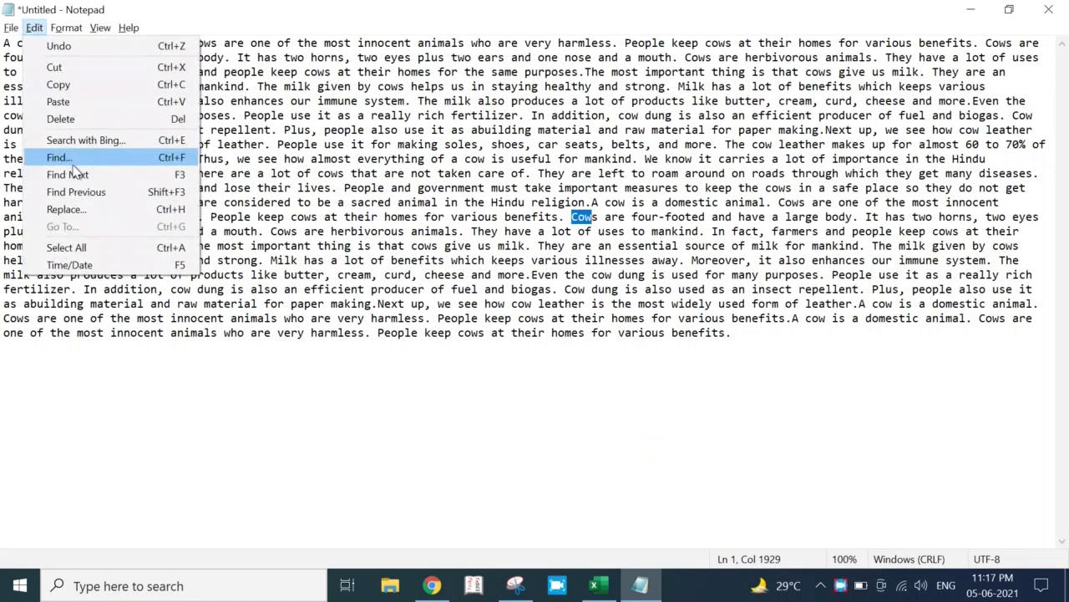
{"action": "left_click", "coordinate": [75, 192]}
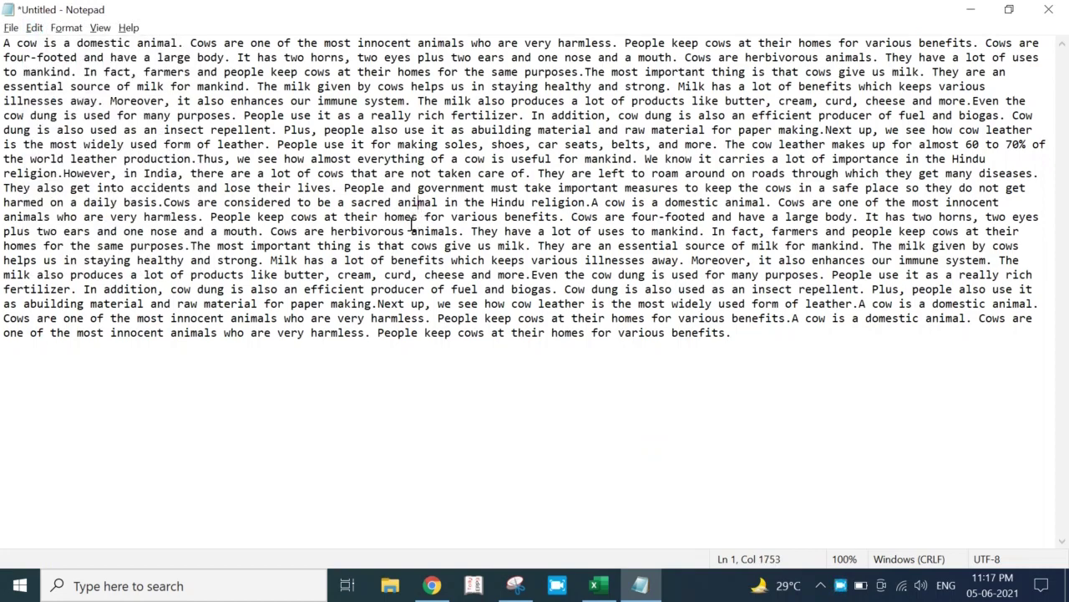
{"action": "key", "text": "ctrl+f"}
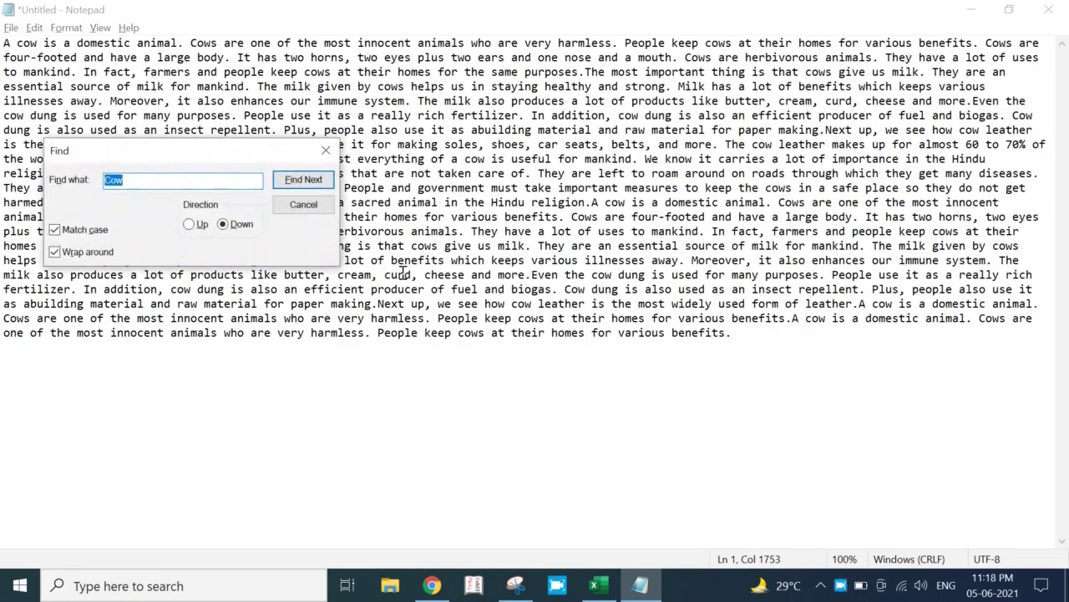
{"action": "left_click_drag", "start_coordinate": [182, 156], "coordinate": [506, 355]}
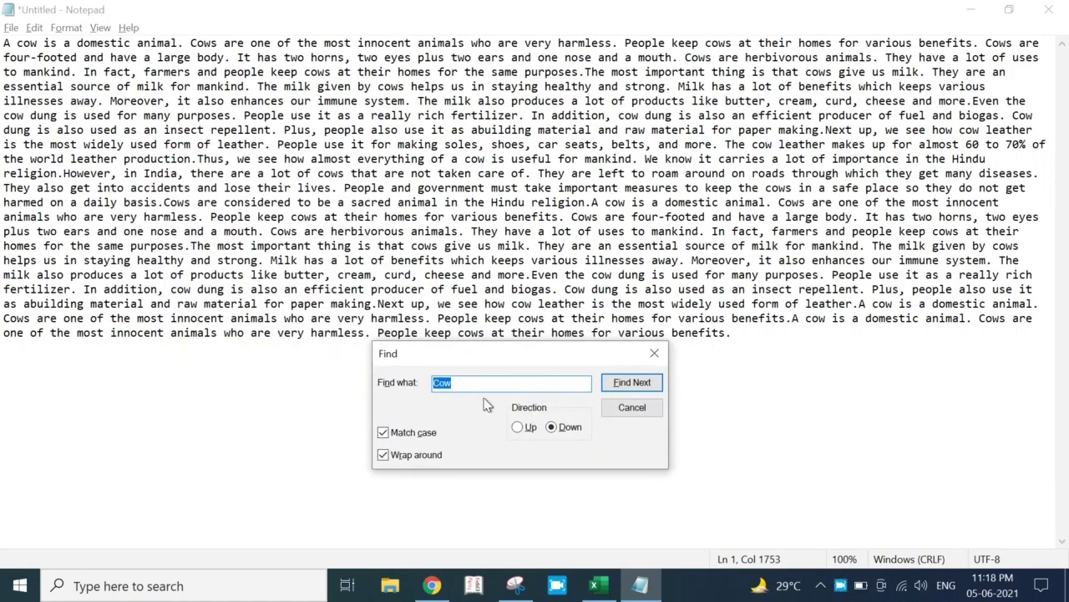
{"action": "left_click", "coordinate": [635, 409]}
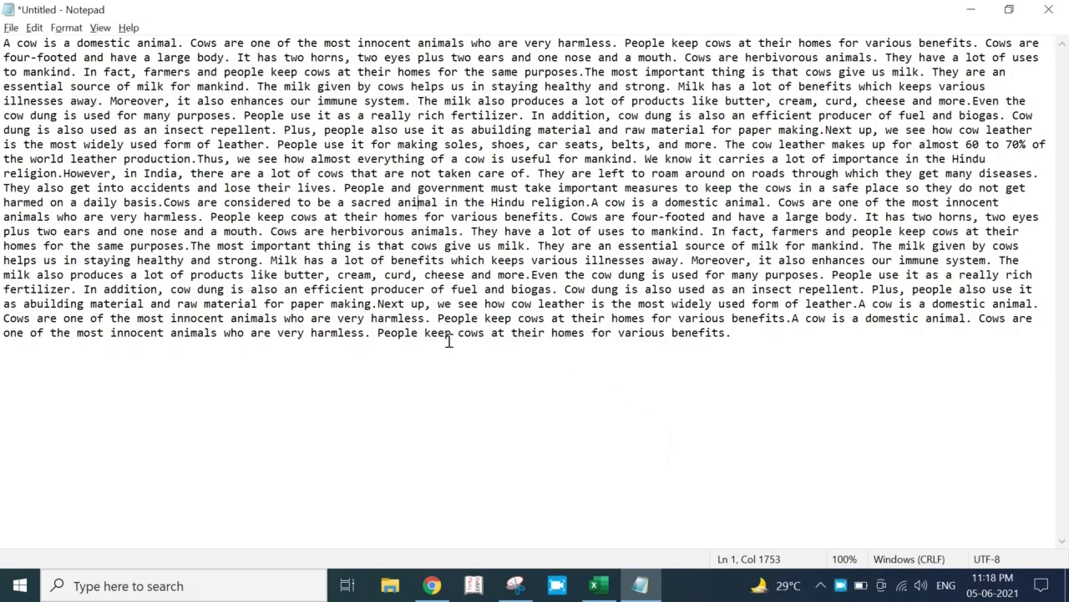
{"action": "key", "text": "ctrl+f"}
{"action": "left_click_drag", "start_coordinate": [174, 152], "coordinate": [511, 352]}
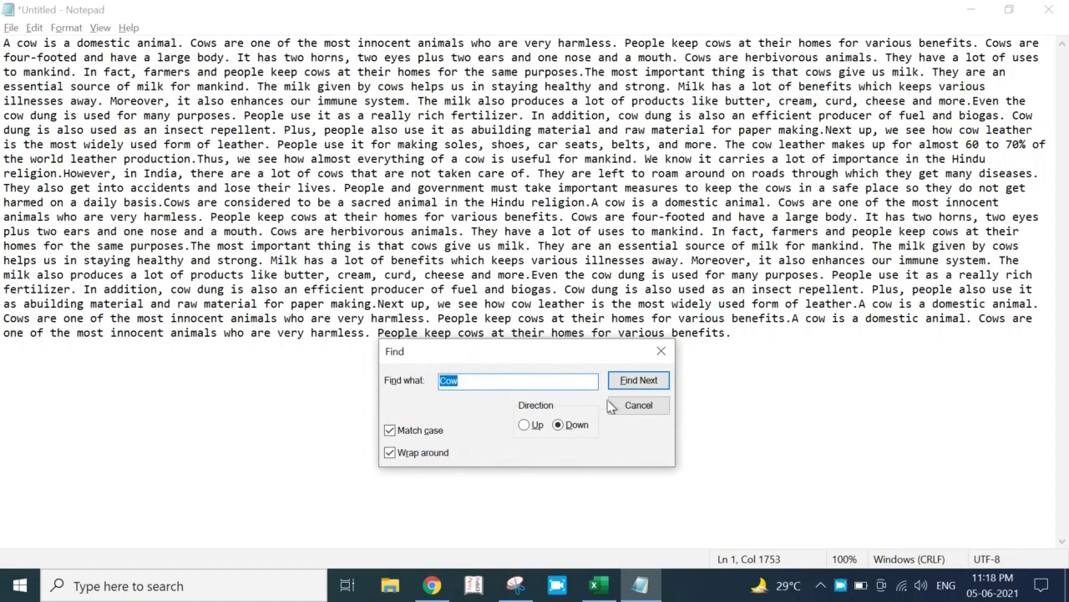
{"action": "left_click", "coordinate": [639, 406]}
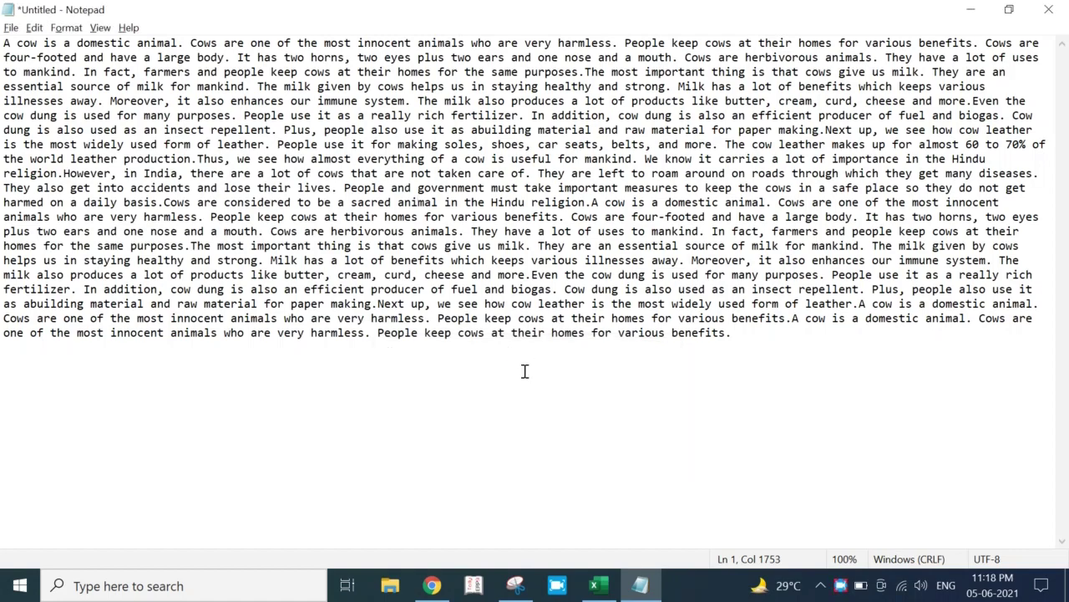
Step repeatedly forward through the occurrences of "Cow" with Find Next, starting from "animal" in the twelfth line.
{"action": "key", "text": "F3"}
{"action": "key", "text": "F3"}
{"action": "key", "text": "F3"}
{"action": "key", "text": "F3"}
{"action": "key", "text": "F3"}
{"action": "key", "text": "F3"}
{"action": "key", "text": "F3"}
{"action": "key", "text": "F3"}
{"action": "key", "text": "F3"}
{"action": "key", "text": "F3"}
{"action": "key", "text": "F3"}
{"action": "key", "text": "F3"}
{"action": "key", "text": "F3"}
{"action": "key", "text": "F3"}
{"action": "key", "text": "F3"}
{"action": "key", "text": "F3"}
{"action": "key", "text": "F3"}
{"action": "key", "text": "F3"}
{"action": "key", "text": "F3"}
{"action": "key", "text": "F3"}
{"action": "key", "text": "F3"}
Place the text cursor in "sacred" in the twelfth line and step back through "Cow" with Find Previous.
{"action": "left_click", "coordinate": [35, 28]}
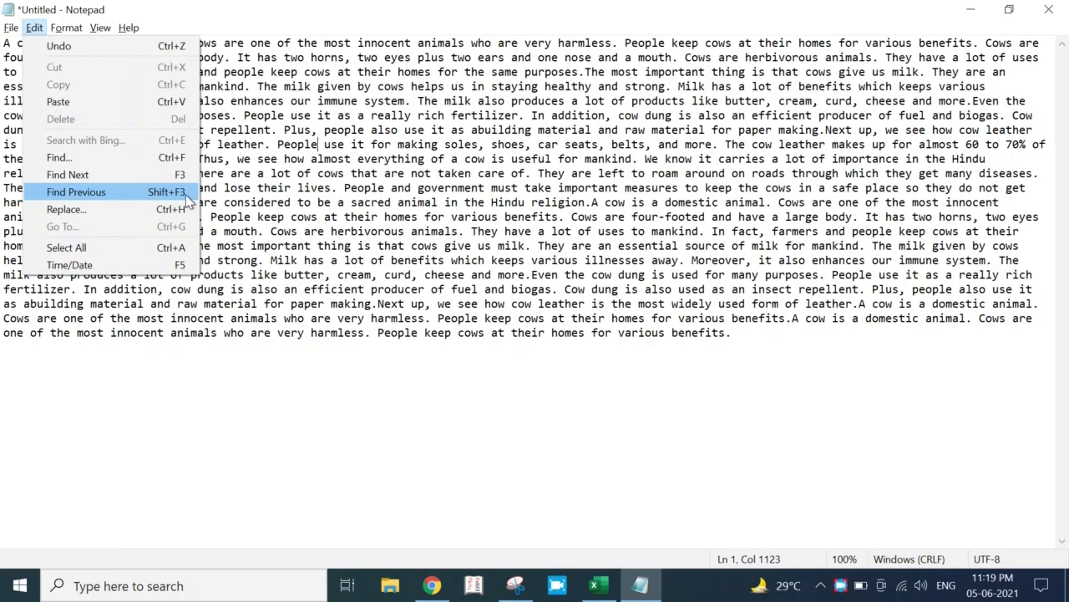
{"action": "left_click", "coordinate": [371, 202]}
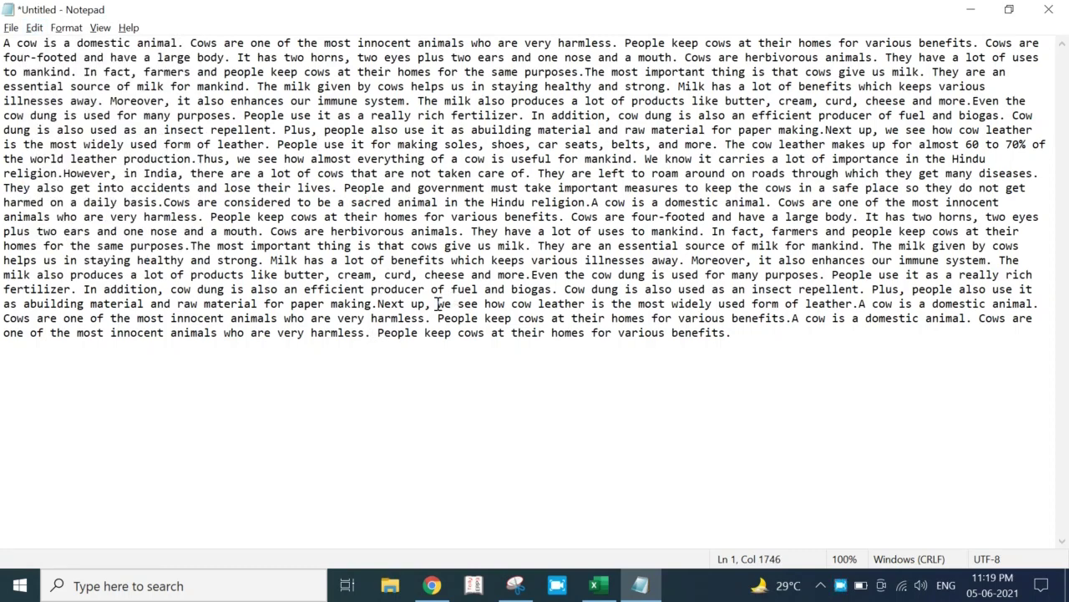
{"action": "key", "text": "shift+F3"}
{"action": "left_click", "coordinate": [422, 189]}
{"action": "left_click", "coordinate": [36, 29]}
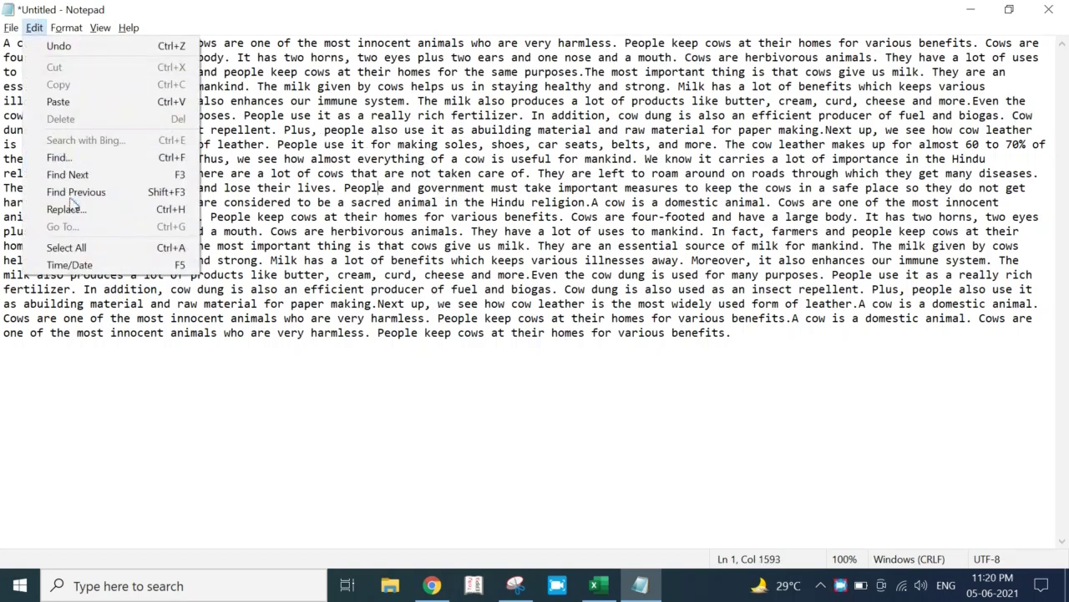
{"action": "left_click", "coordinate": [339, 214]}
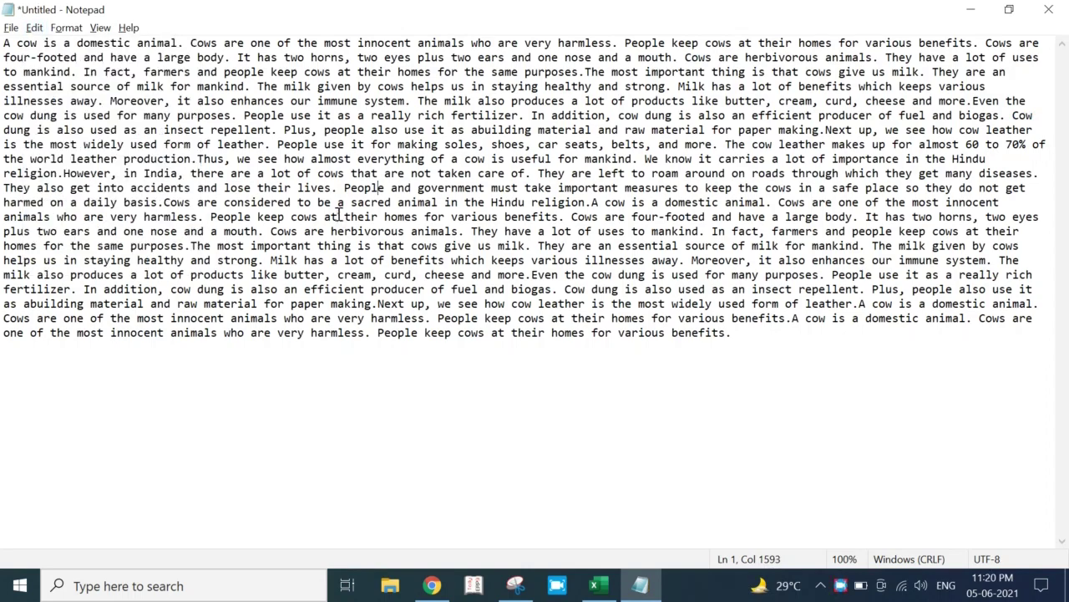
{"action": "left_click", "coordinate": [338, 215]}
{"action": "double_click", "coordinate": [475, 161]}
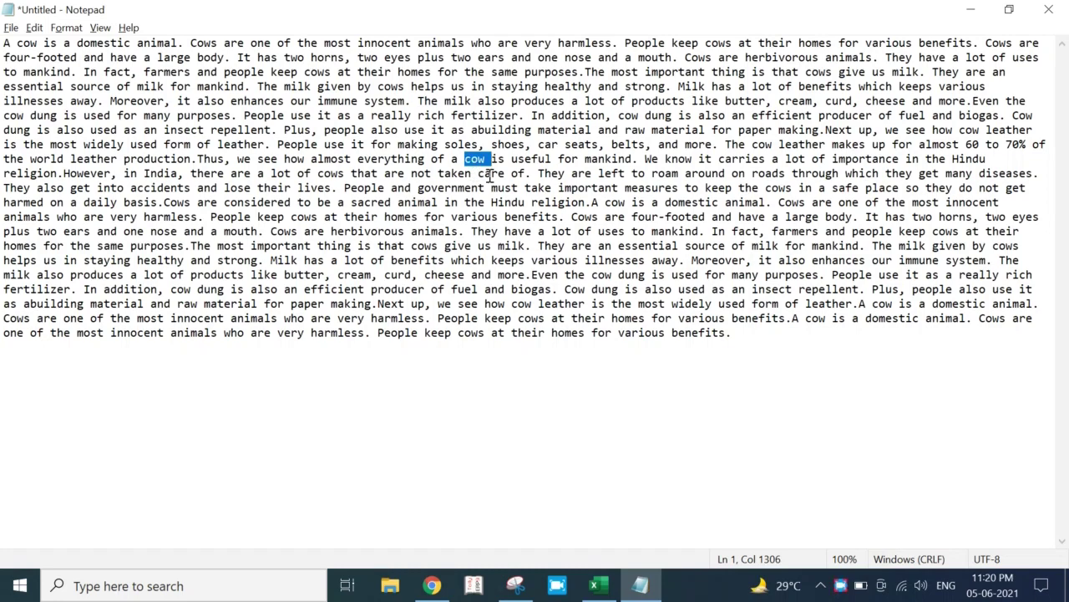
{"action": "left_click", "coordinate": [474, 171]}
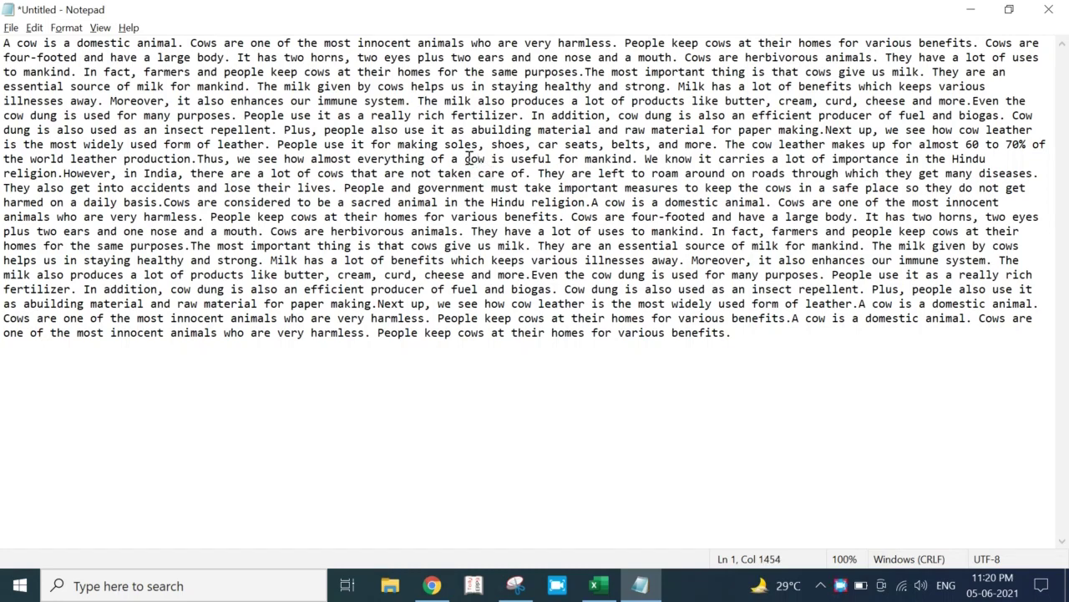
Set up a replacement of "cow" with "animal", keeping match case and wrap around on.
{"action": "key", "text": "ctrl+h"}
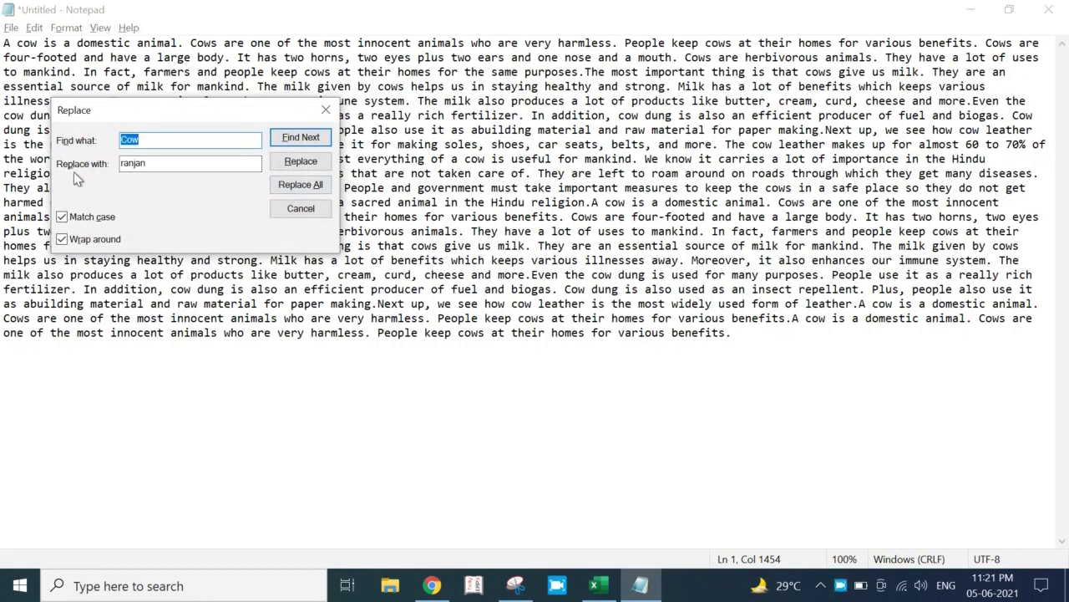
{"action": "left_click", "coordinate": [139, 141]}
{"action": "type", "text": "cow"}
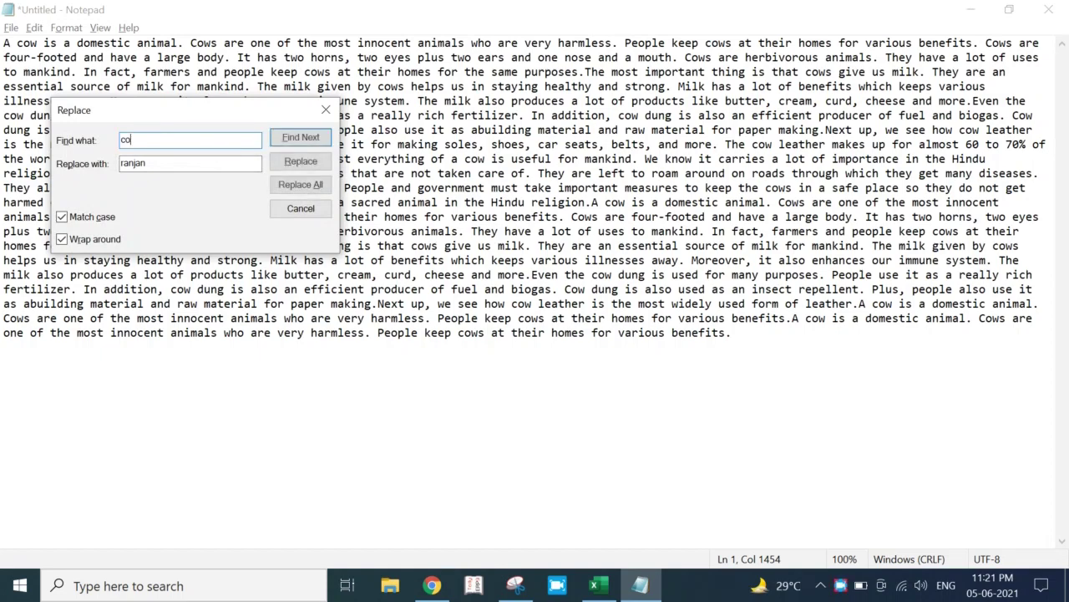
{"action": "left_click", "coordinate": [147, 163]}
{"action": "double_click", "coordinate": [146, 164]}
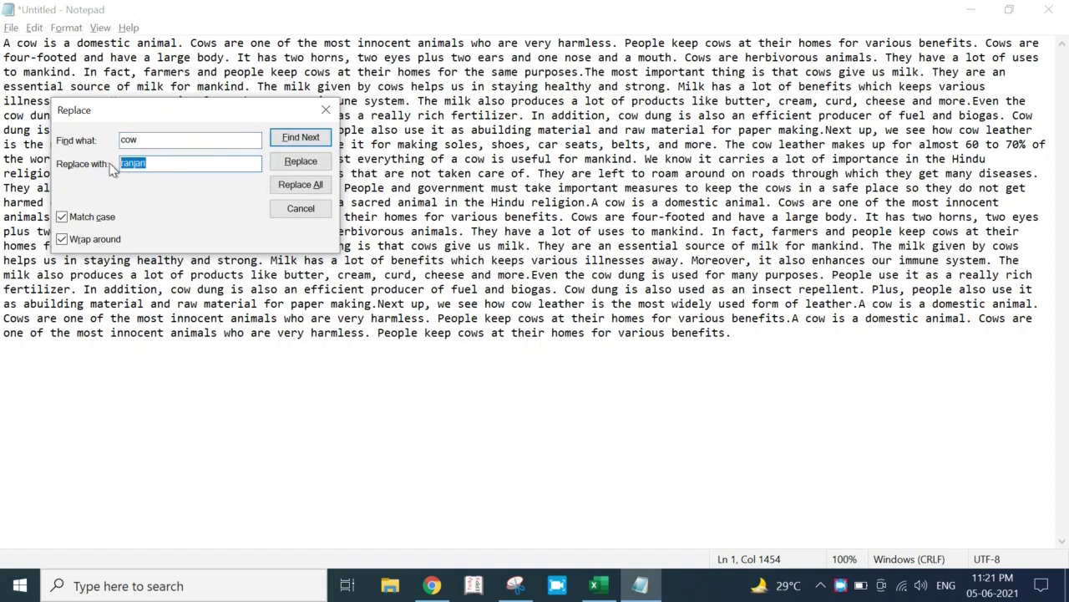
{"action": "key", "text": "BackSpace"}
{"action": "type", "text": "al"}
Go through the lowercase occurrences of "cow" down to "cow dung" after "In addition" in the eighteenth line.
{"action": "left_click", "coordinate": [301, 138]}
{"action": "left_click", "coordinate": [622, 399]}
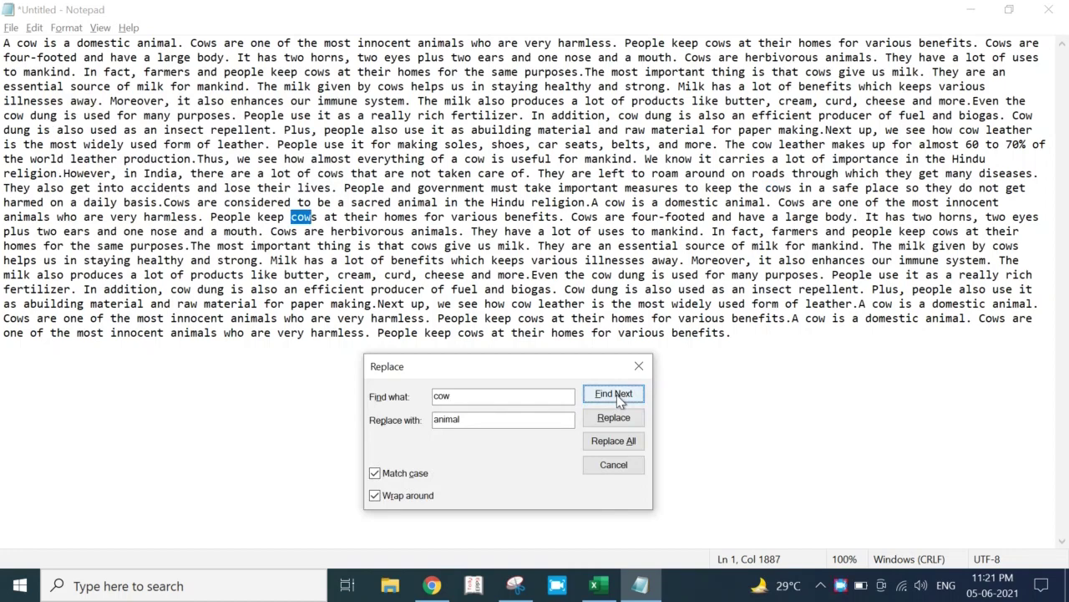
{"action": "left_click", "coordinate": [619, 400]}
{"action": "left_click", "coordinate": [619, 401]}
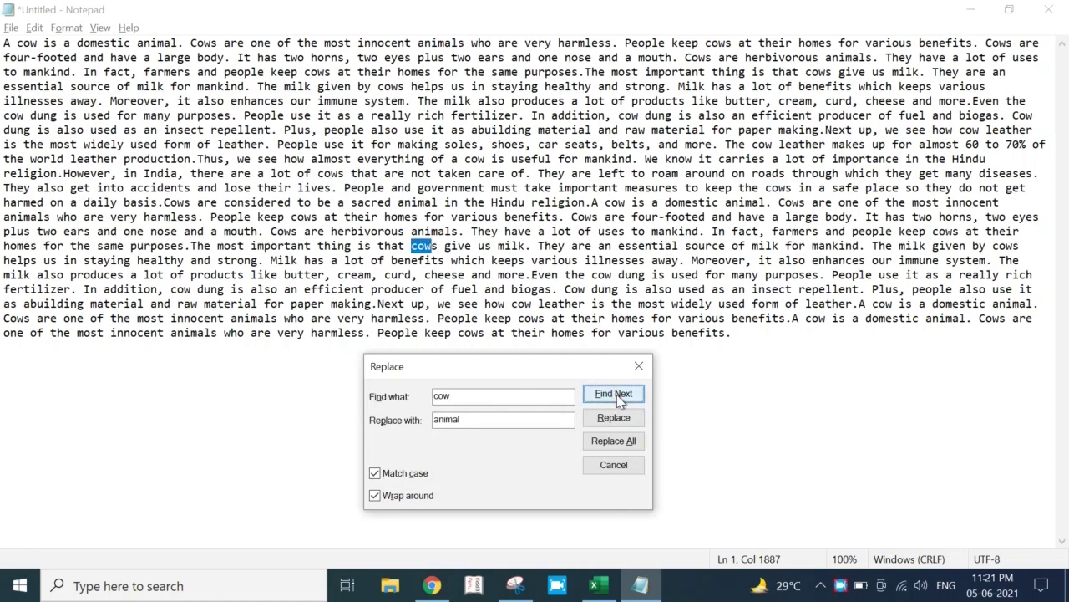
{"action": "left_click", "coordinate": [619, 400]}
{"action": "left_click", "coordinate": [619, 400]}
{"action": "left_click", "coordinate": [619, 400]}
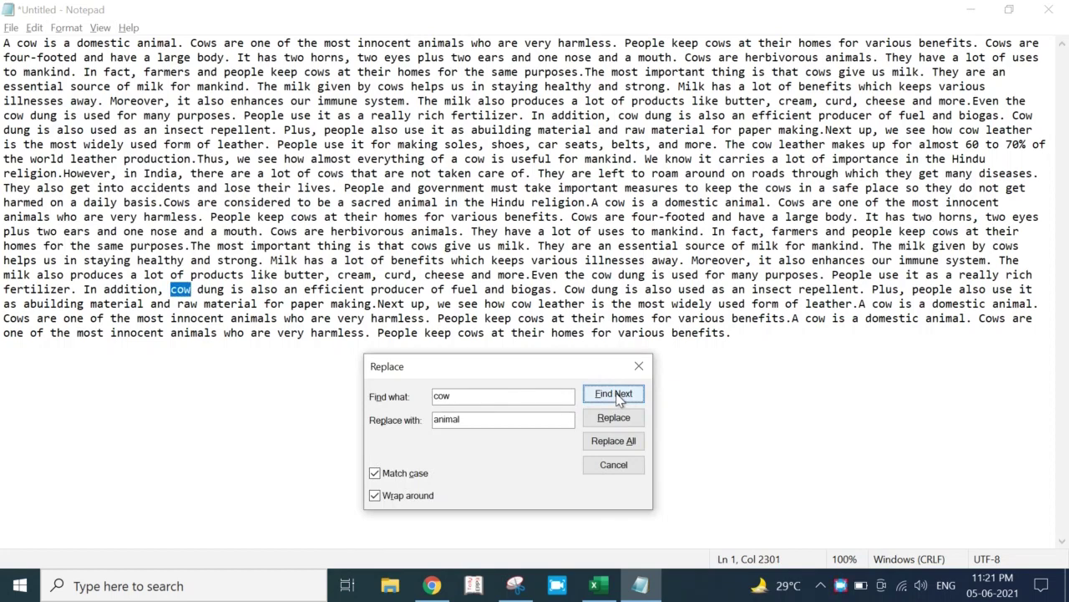
Replace "cow" with "animal" before "dung" and before "leather" near the essay's end, and highlight both replaced words.
{"action": "left_click", "coordinate": [616, 420]}
{"action": "left_click", "coordinate": [612, 418]}
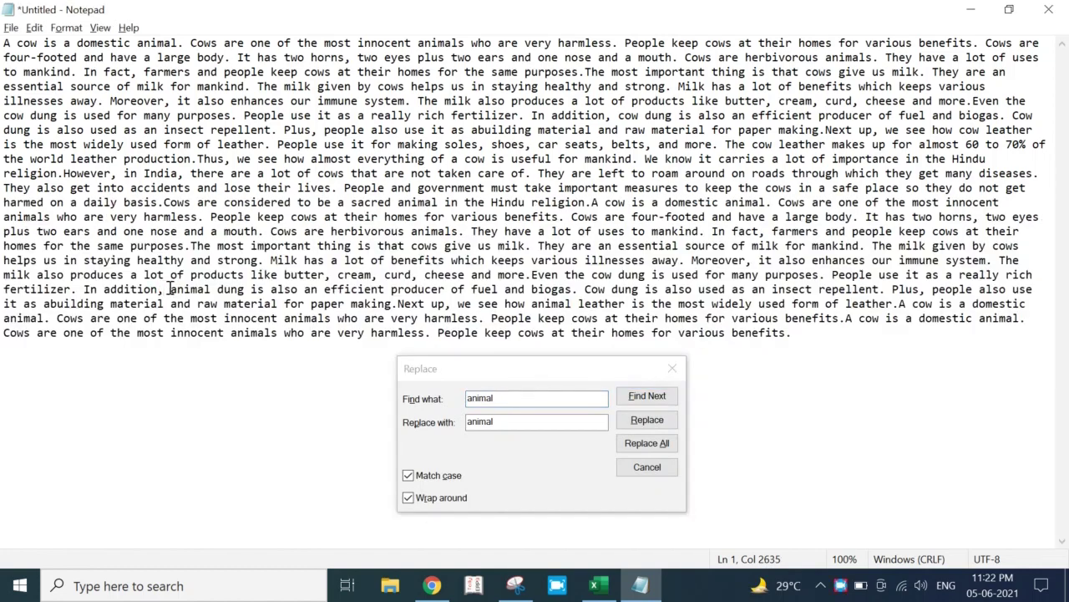
{"action": "left_click_drag", "start_coordinate": [166, 288], "coordinate": [210, 288]}
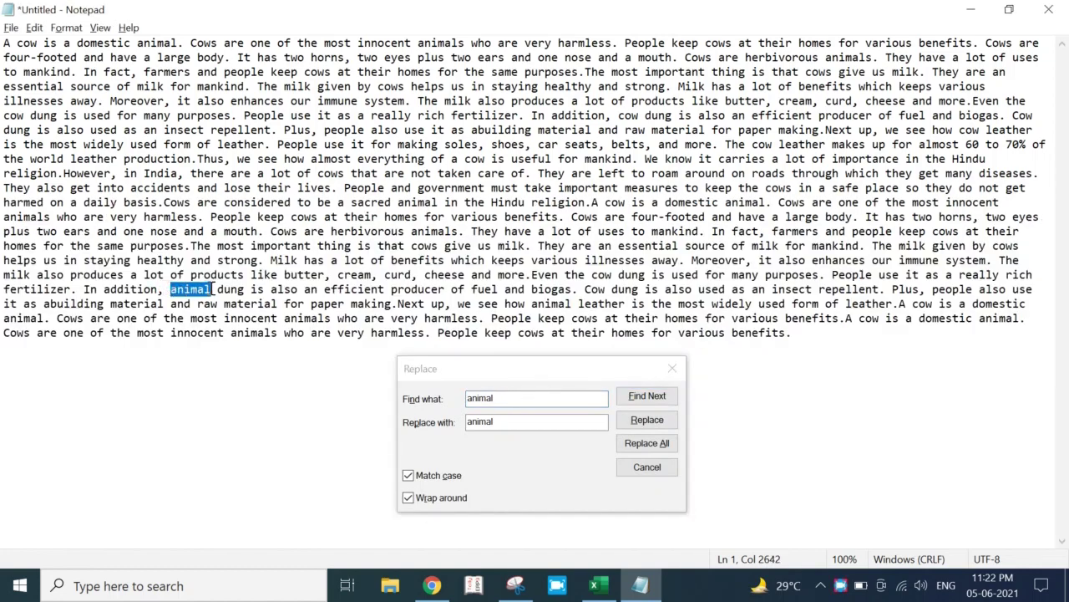
{"action": "left_click_drag", "start_coordinate": [531, 303], "coordinate": [571, 306]}
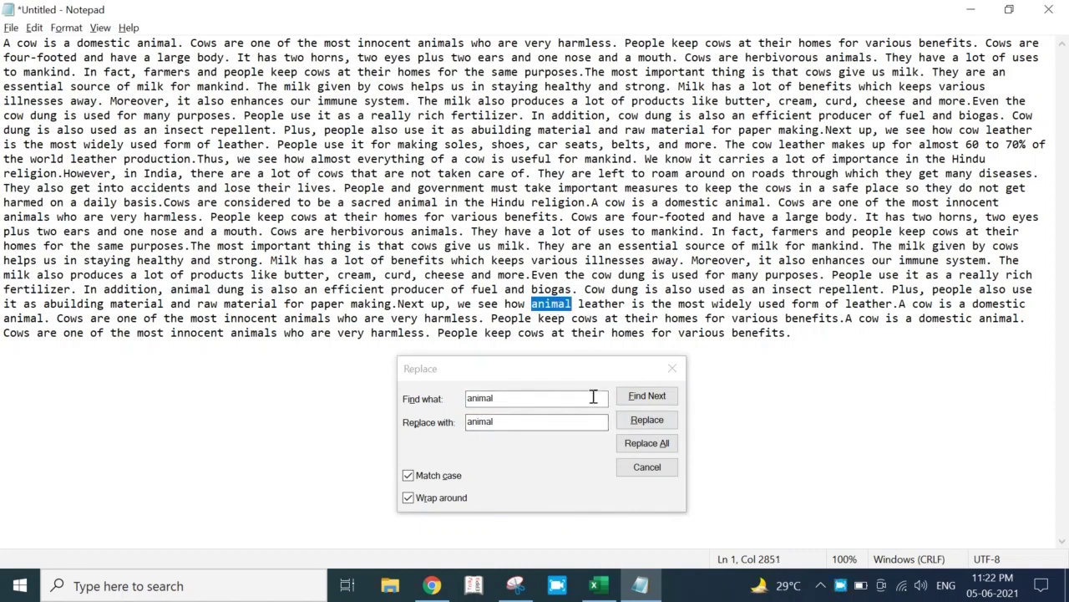
{"action": "left_click", "coordinate": [435, 214]}
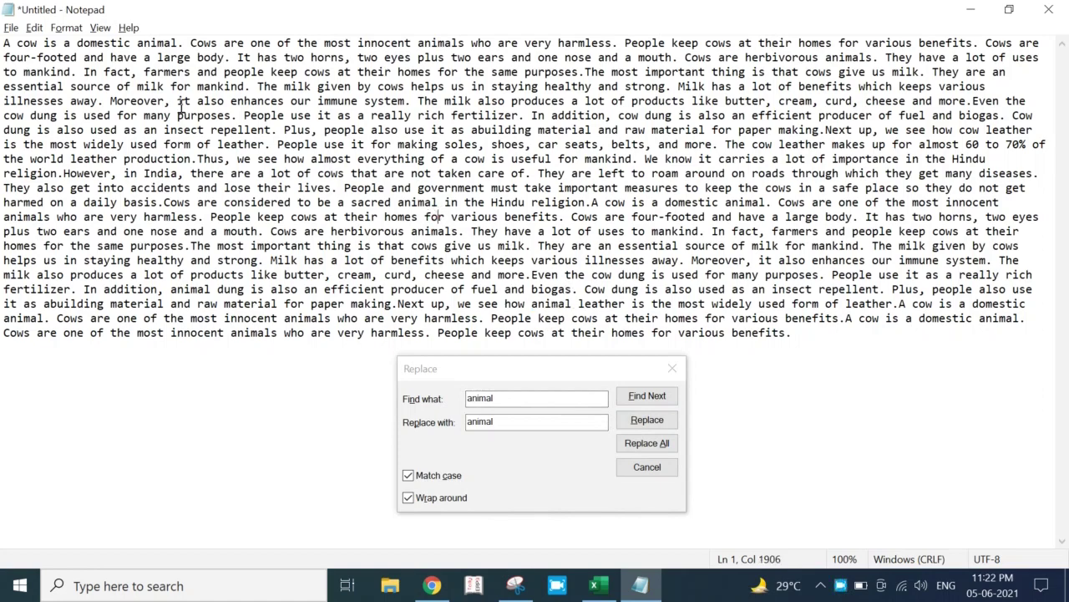
Set the search term to "cow" again, replace all its occurrences in the essay with "animal" and review the text.
{"action": "left_click_drag", "start_coordinate": [6, 41], "coordinate": [867, 335]}
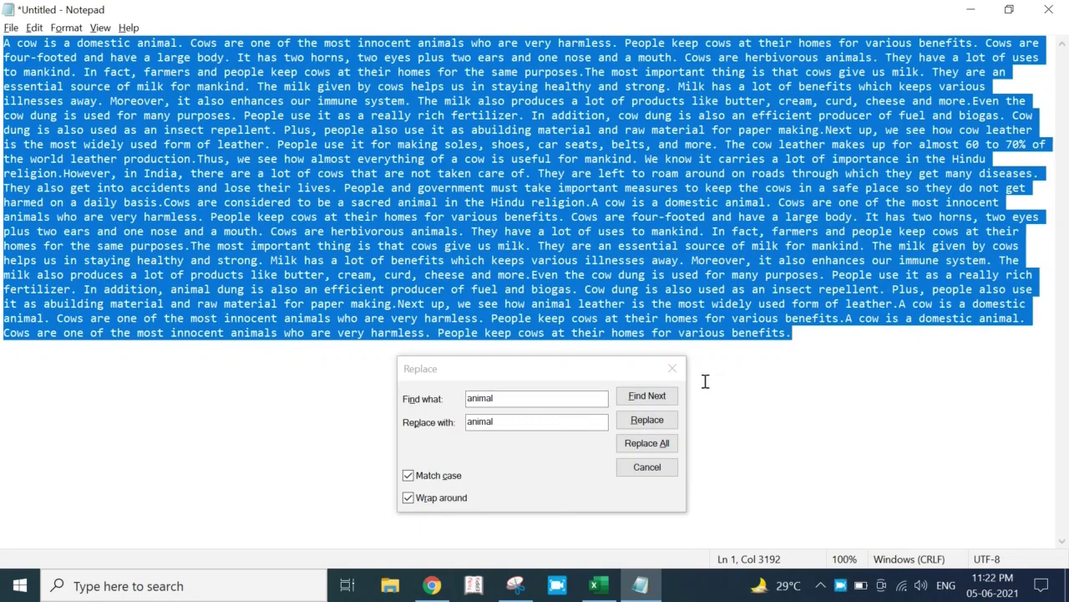
{"action": "left_click", "coordinate": [500, 398]}
{"action": "left_click_drag", "start_coordinate": [497, 397], "coordinate": [441, 400]}
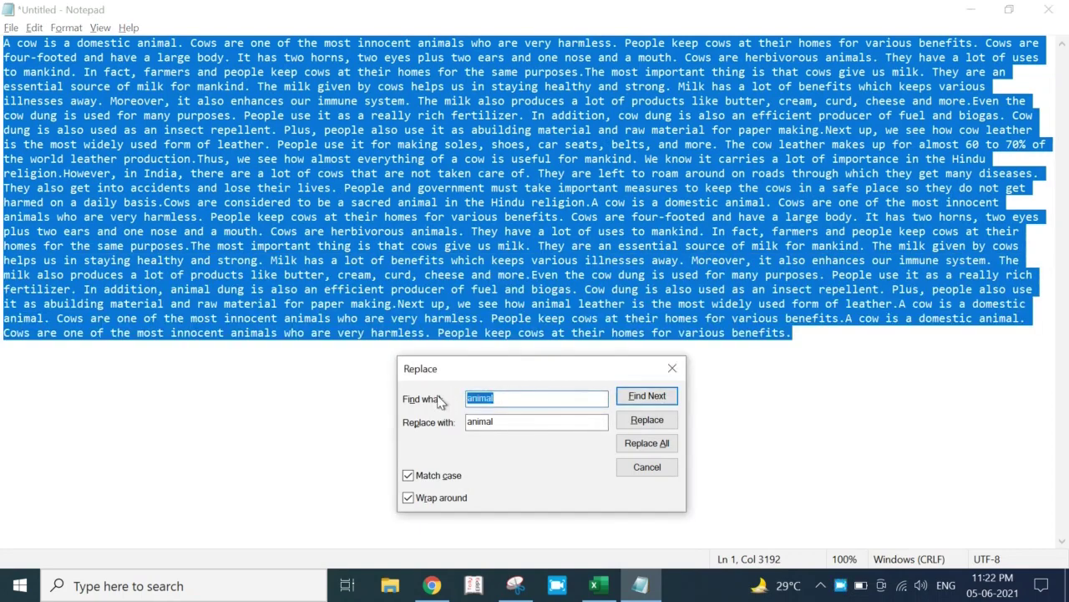
{"action": "type", "text": "cow"}
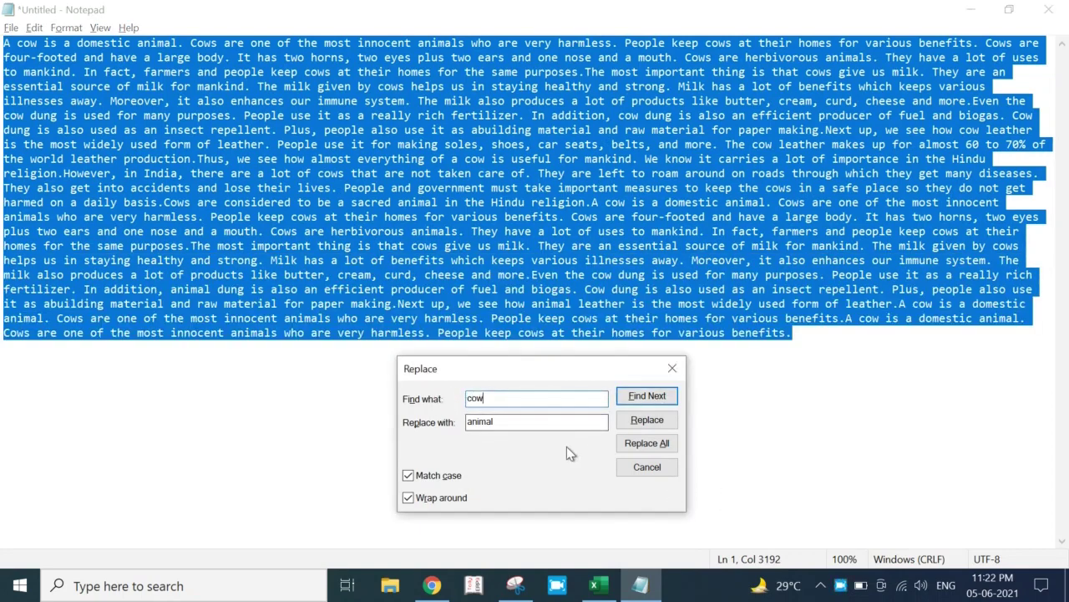
{"action": "left_click", "coordinate": [655, 442]}
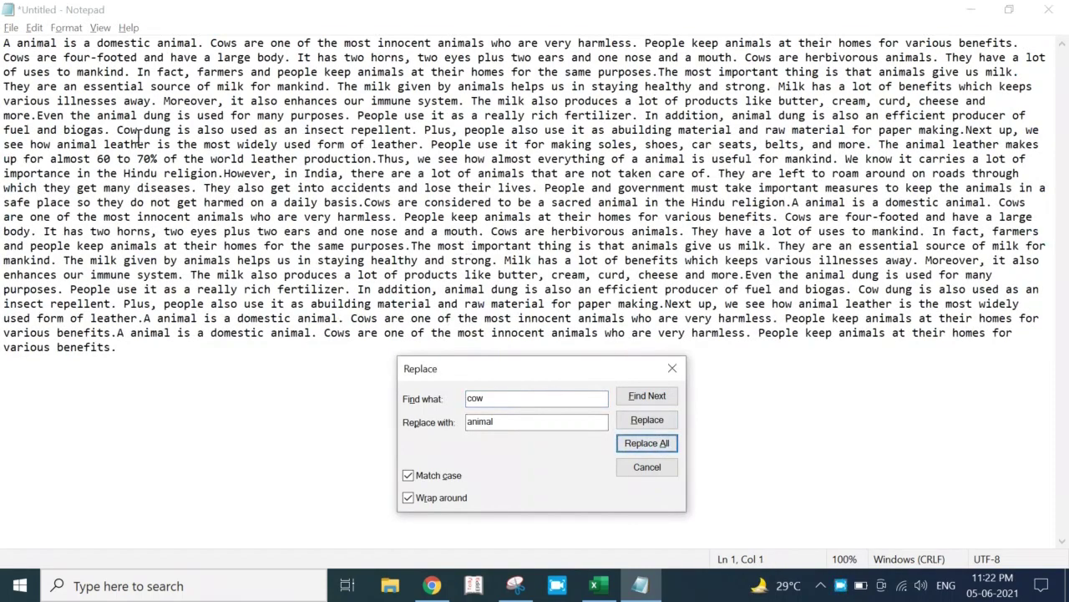
{"action": "left_click_drag", "start_coordinate": [3, 44], "coordinate": [324, 352]}
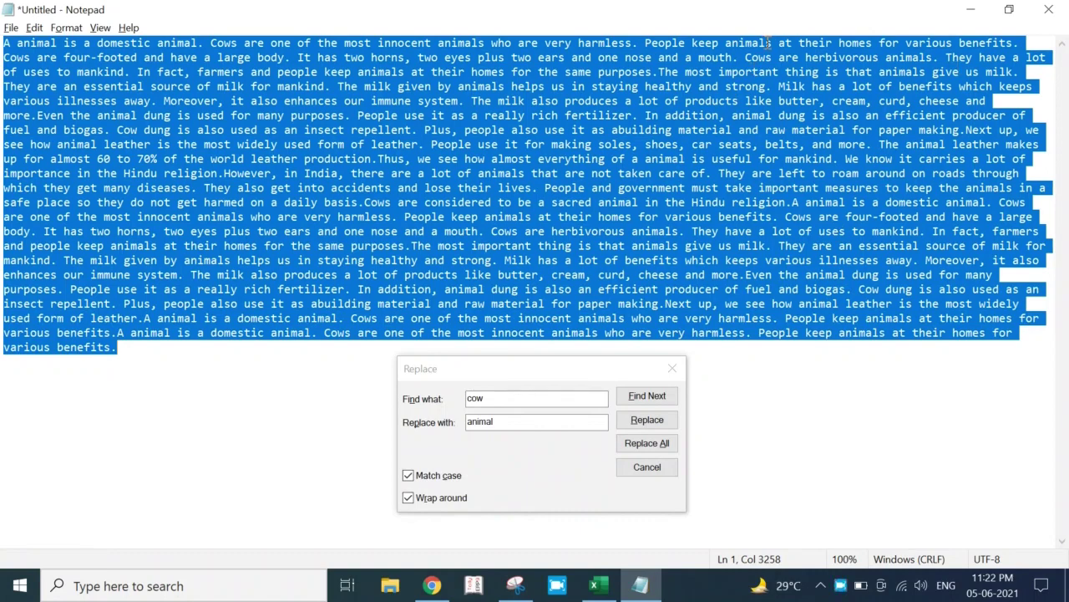
{"action": "left_click", "coordinate": [641, 129]}
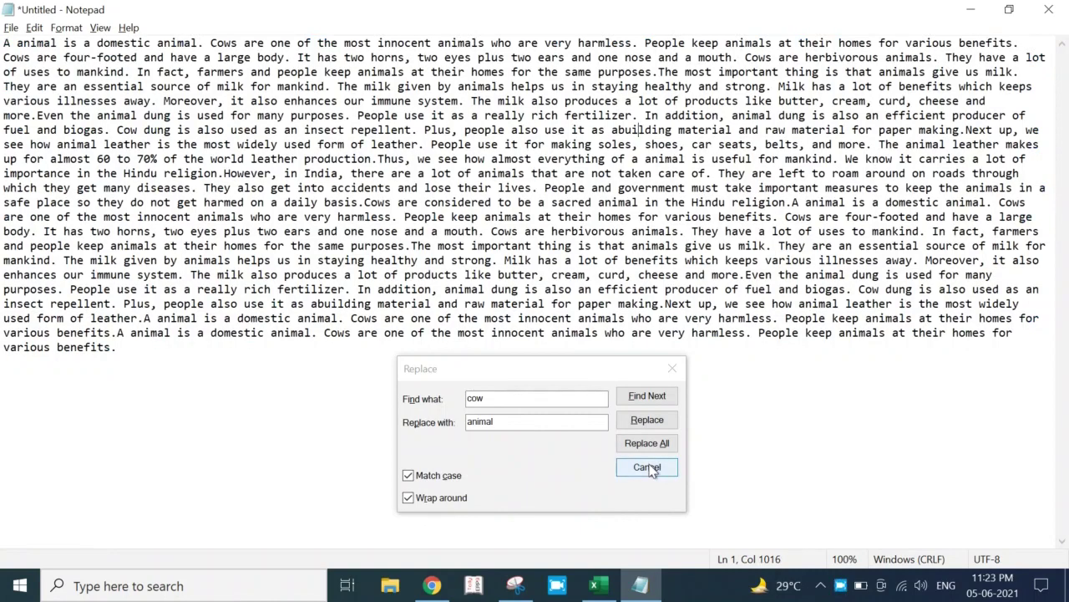
Close the Replace dialog, turn Word Wrap off for the essay and check whether the Go To command is available.
{"action": "left_click", "coordinate": [650, 468]}
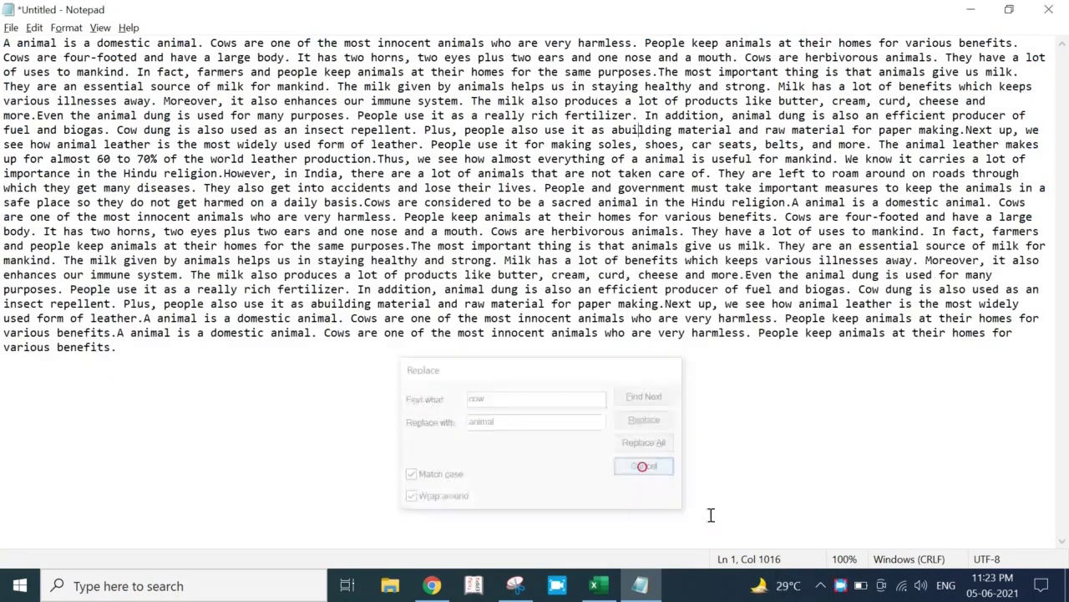
{"action": "left_click", "coordinate": [35, 27]}
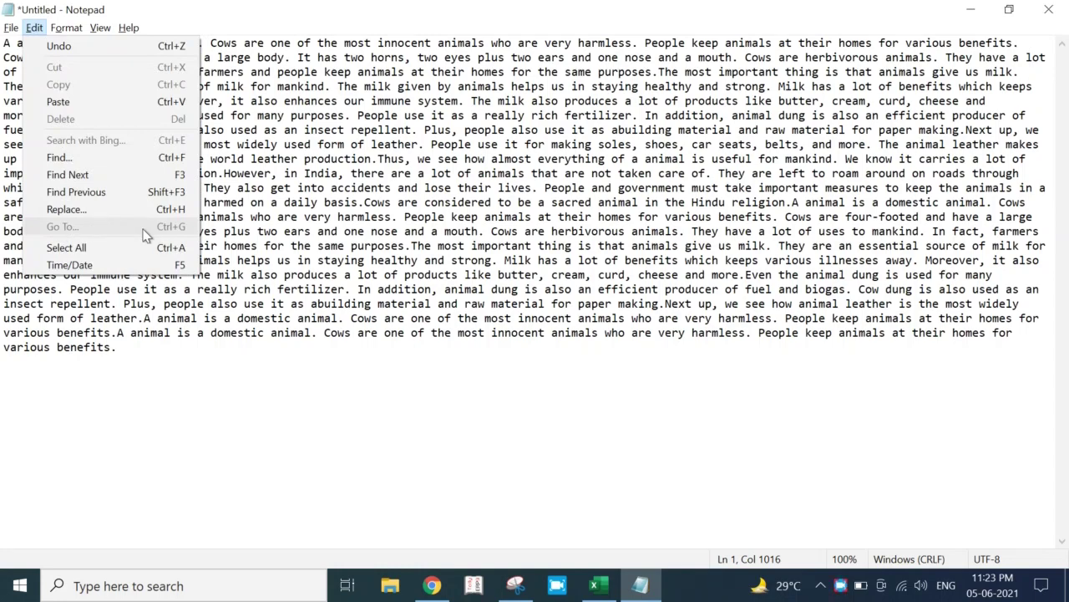
{"action": "left_click", "coordinate": [281, 218]}
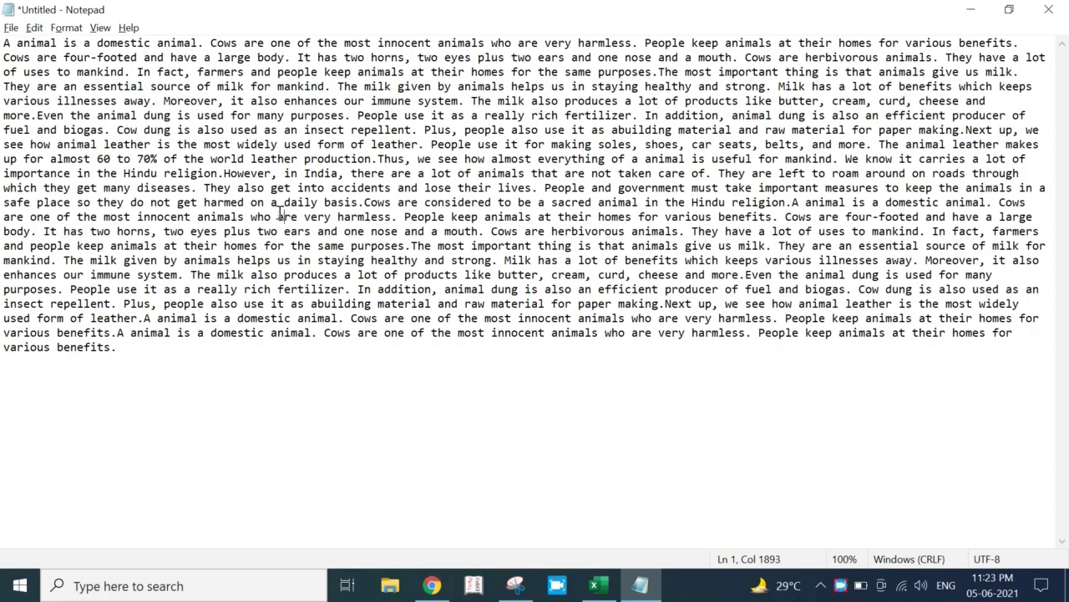
{"action": "left_click", "coordinate": [73, 32]}
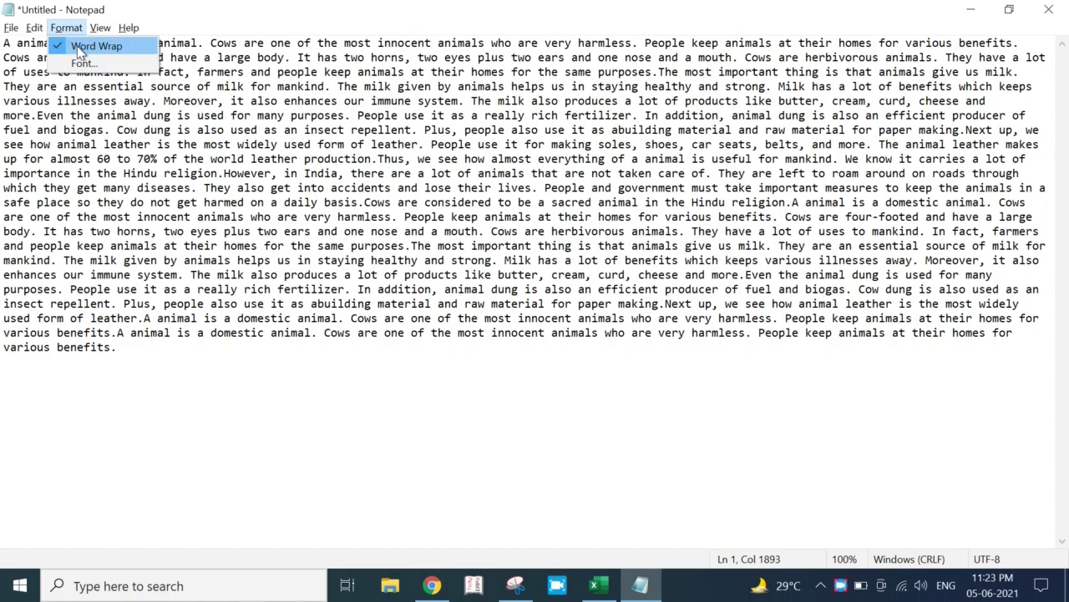
{"action": "left_click", "coordinate": [123, 48]}
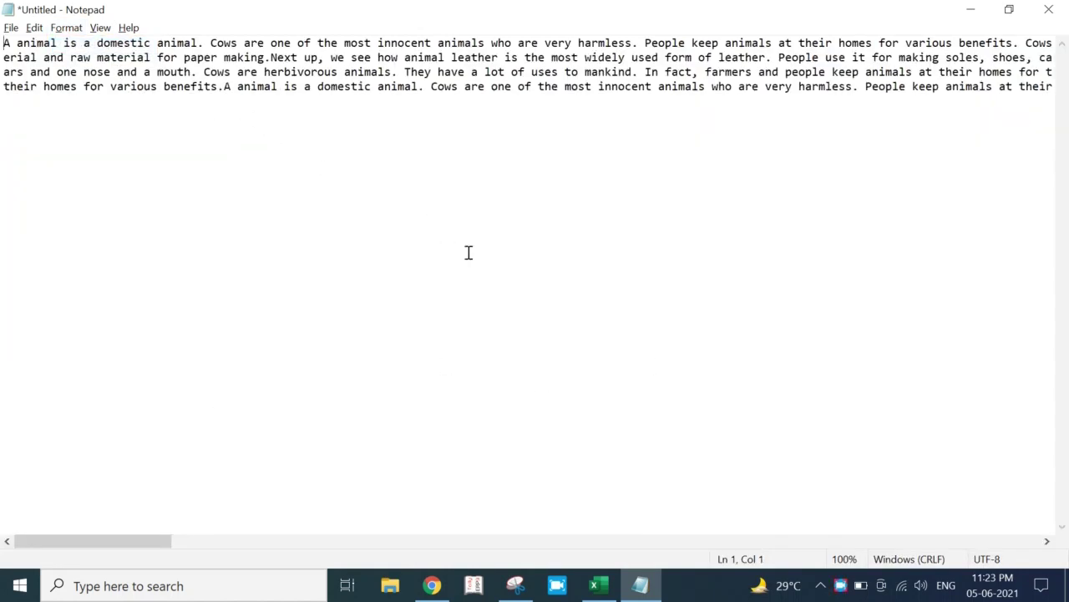
{"action": "left_click_drag", "start_coordinate": [163, 543], "coordinate": [74, 546]}
{"action": "left_click", "coordinate": [38, 29]}
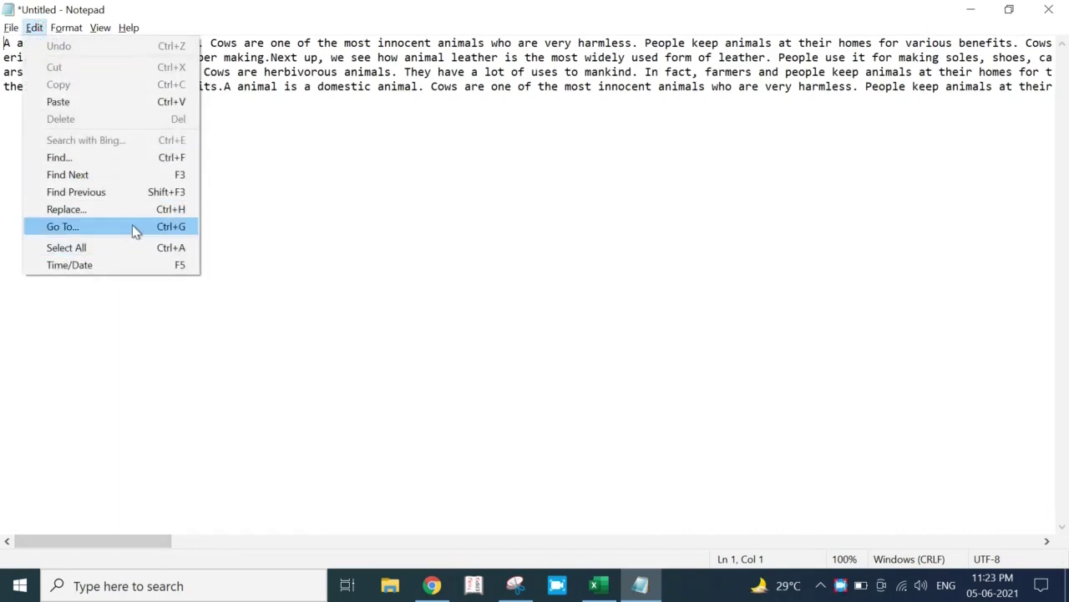
{"action": "left_click", "coordinate": [316, 72]}
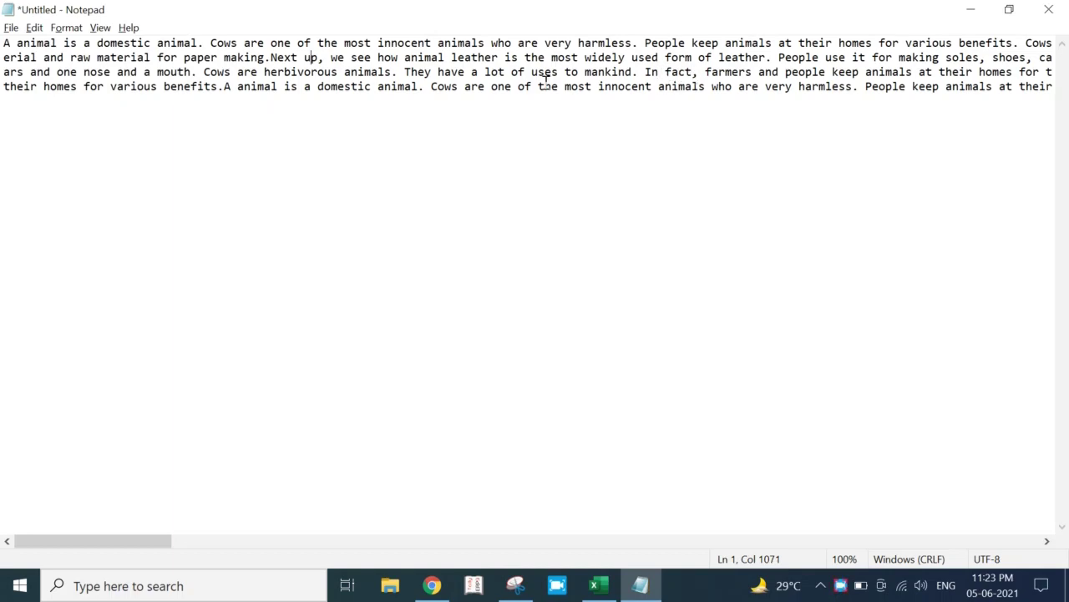
Place the cursor in the essay's fourth line and use Go To to jump to the beginning of the first line.
{"action": "left_click", "coordinate": [860, 87]}
{"action": "left_click", "coordinate": [866, 86]}
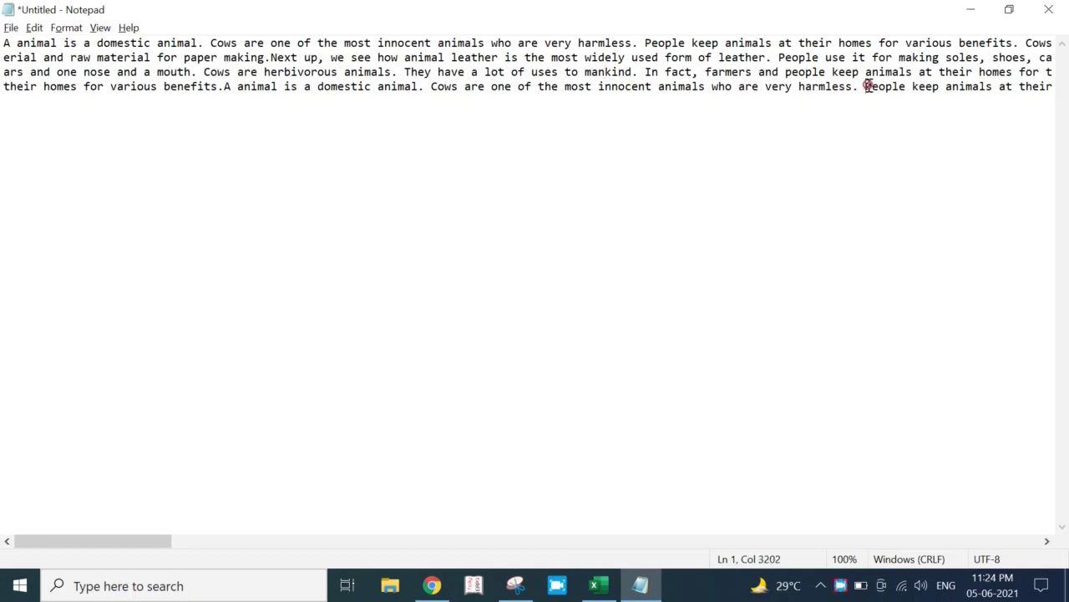
{"action": "left_click", "coordinate": [4, 43]}
{"action": "left_click", "coordinate": [794, 86]}
{"action": "key", "text": "ctrl+g"}
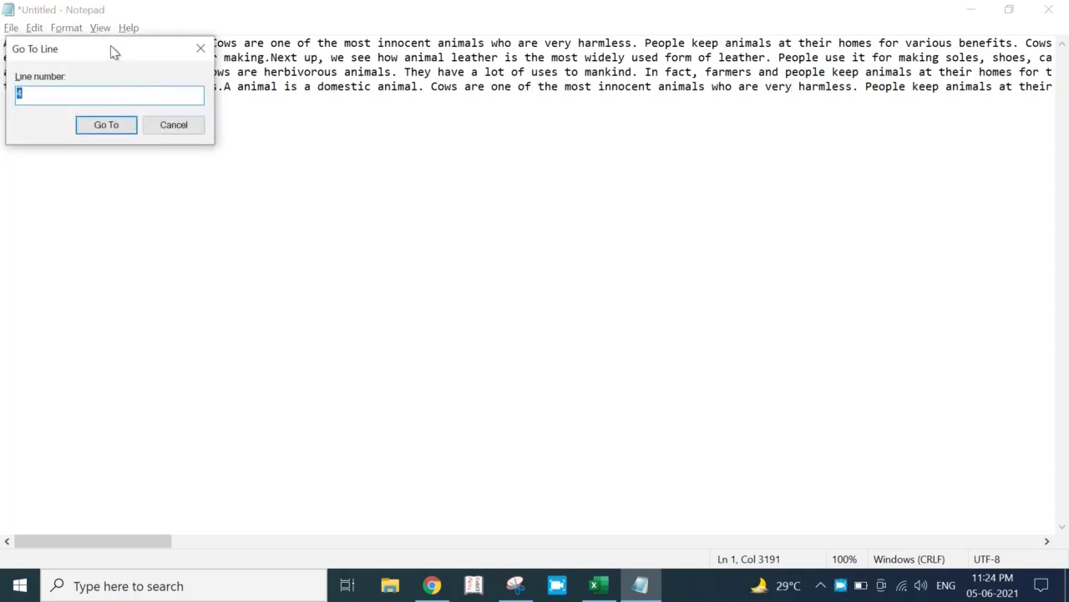
{"action": "left_click_drag", "start_coordinate": [115, 52], "coordinate": [508, 210]}
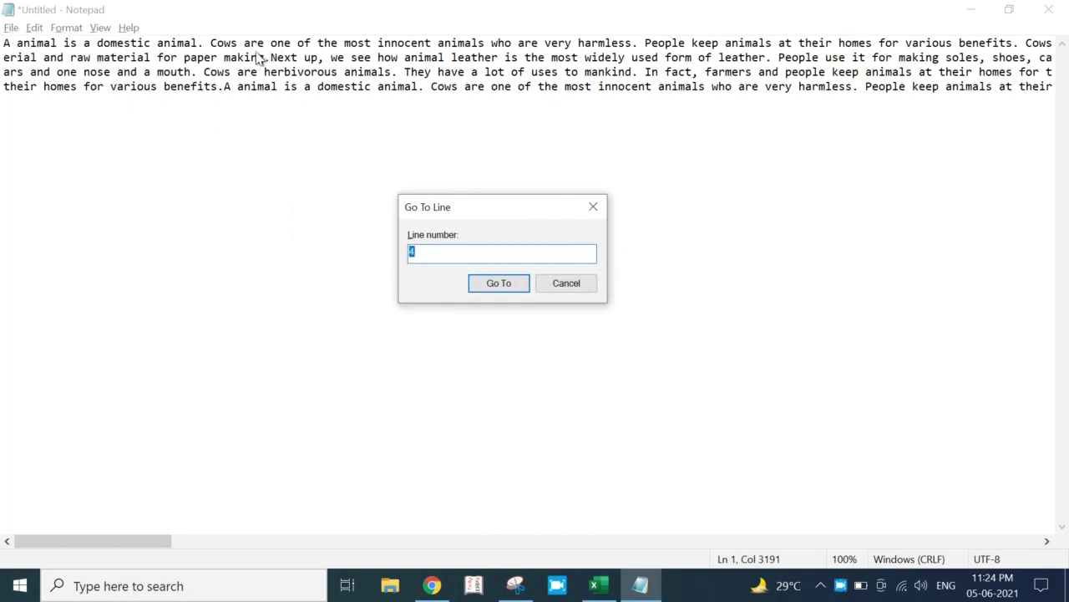
{"action": "left_click", "coordinate": [494, 284]}
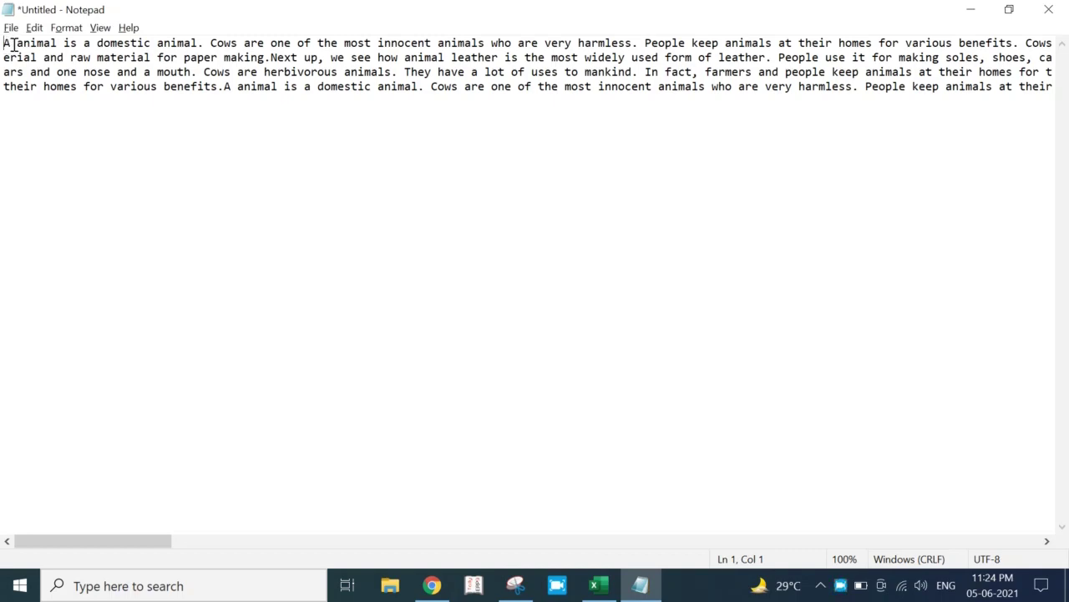
Turn Word Wrap on again and place the cursor inside the essay.
{"action": "left_click", "coordinate": [34, 28]}
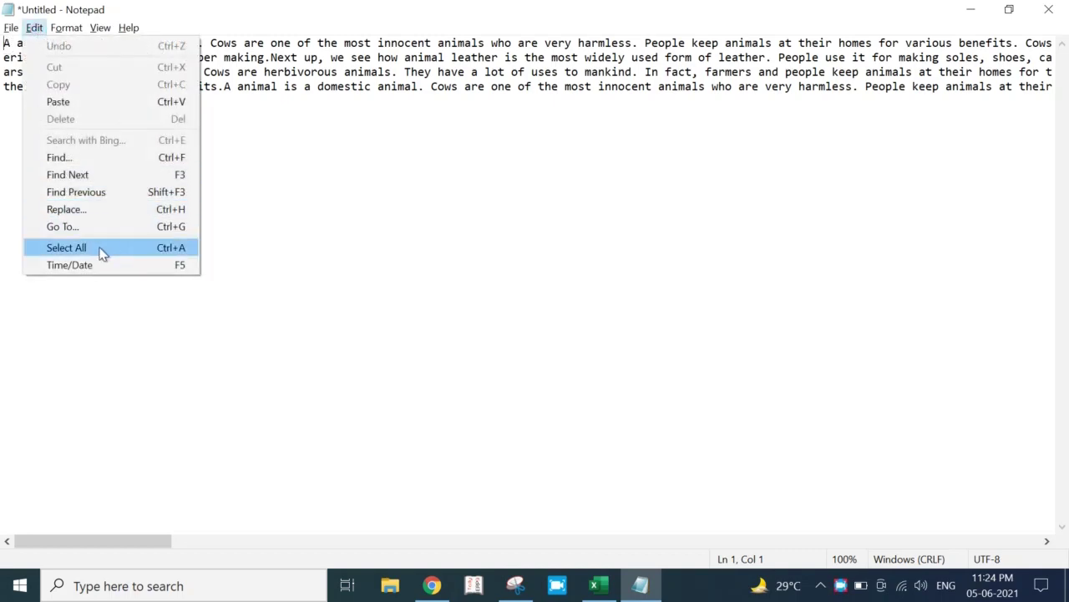
{"action": "left_click", "coordinate": [293, 167]}
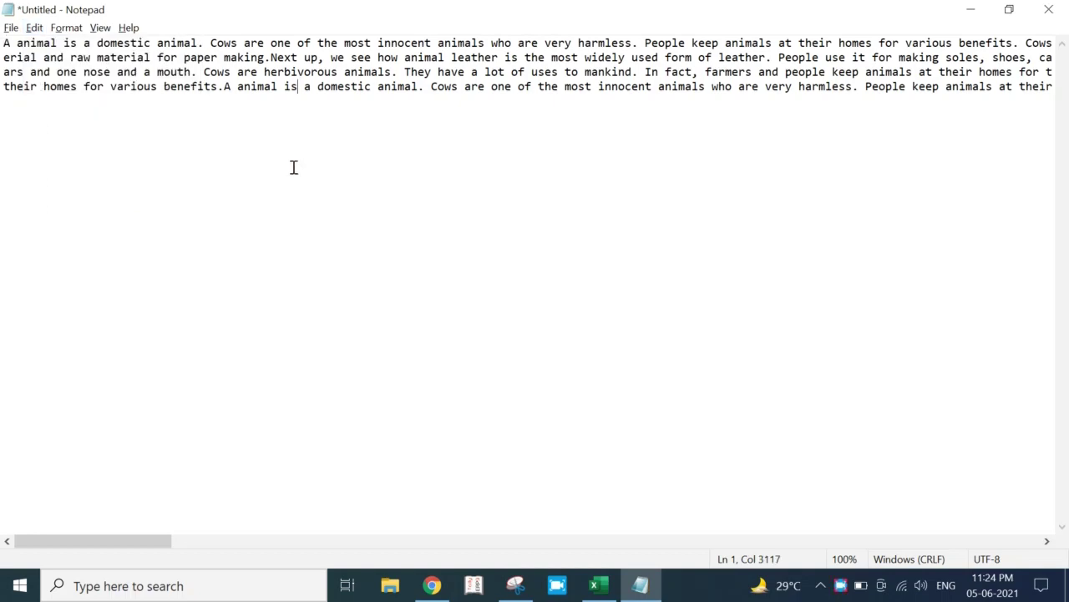
{"action": "left_click", "coordinate": [66, 29]}
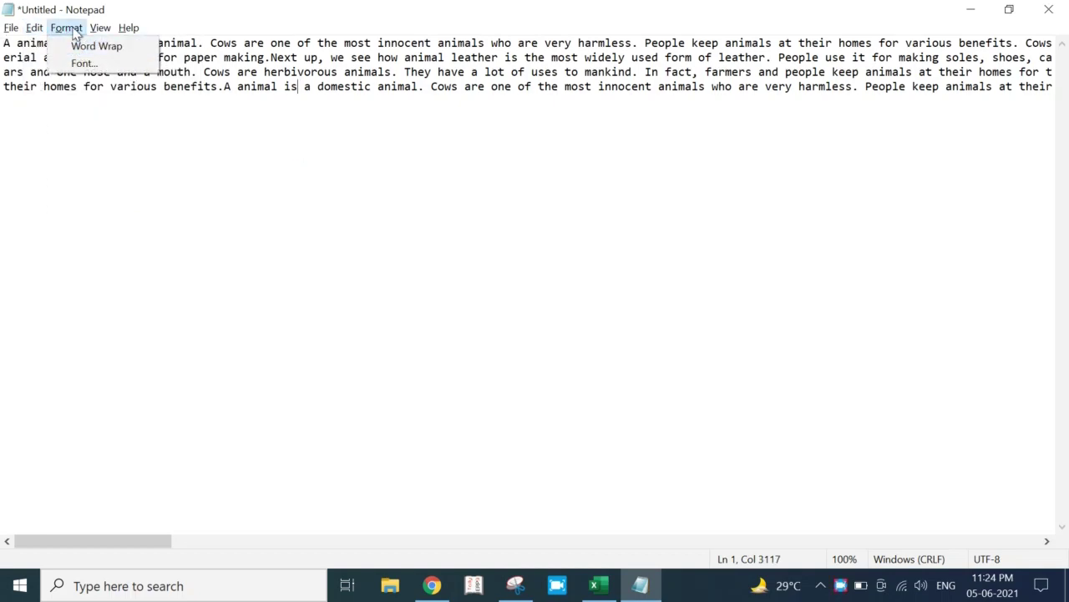
{"action": "left_click", "coordinate": [83, 46]}
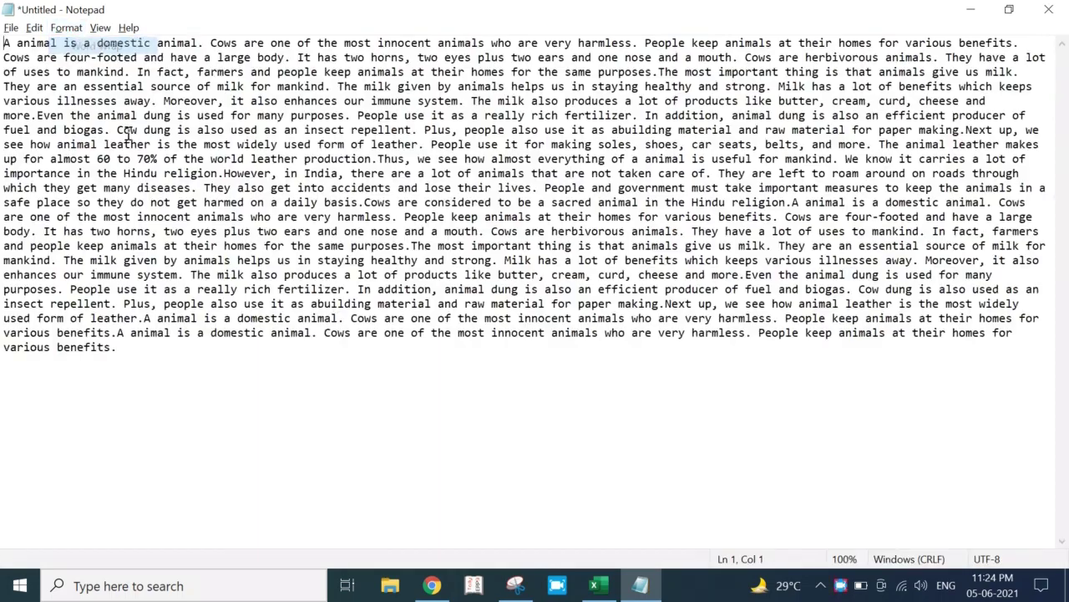
{"action": "left_click", "coordinate": [150, 142]}
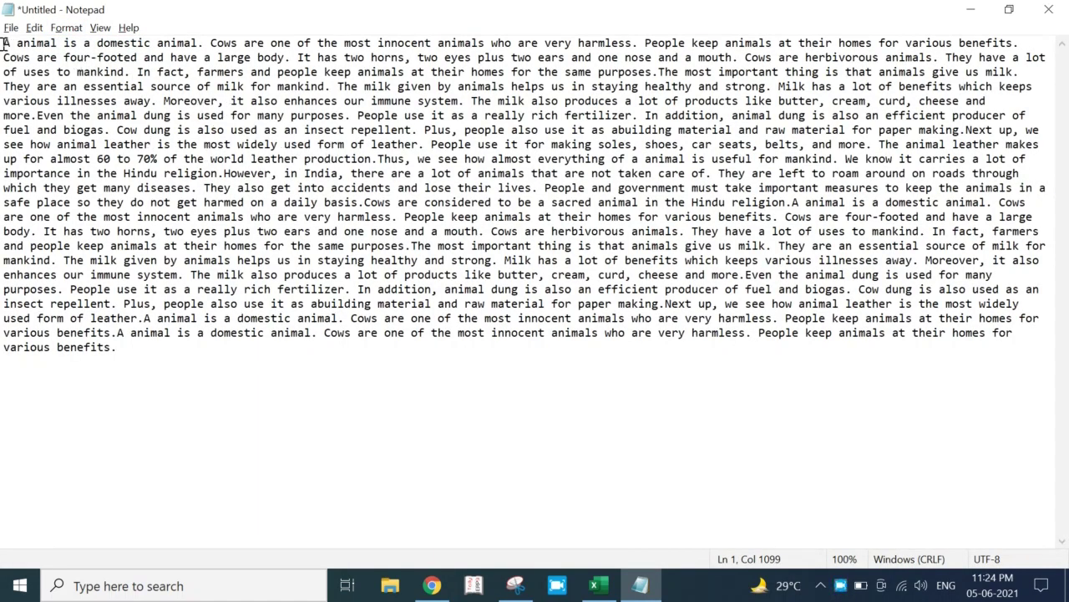
Select the essay's entire text, repeat Select All from a different cursor position and clear the selection.
{"action": "left_click_drag", "start_coordinate": [4, 44], "coordinate": [406, 401]}
{"action": "left_click", "coordinate": [217, 192]}
{"action": "key", "text": "ctrl+a"}
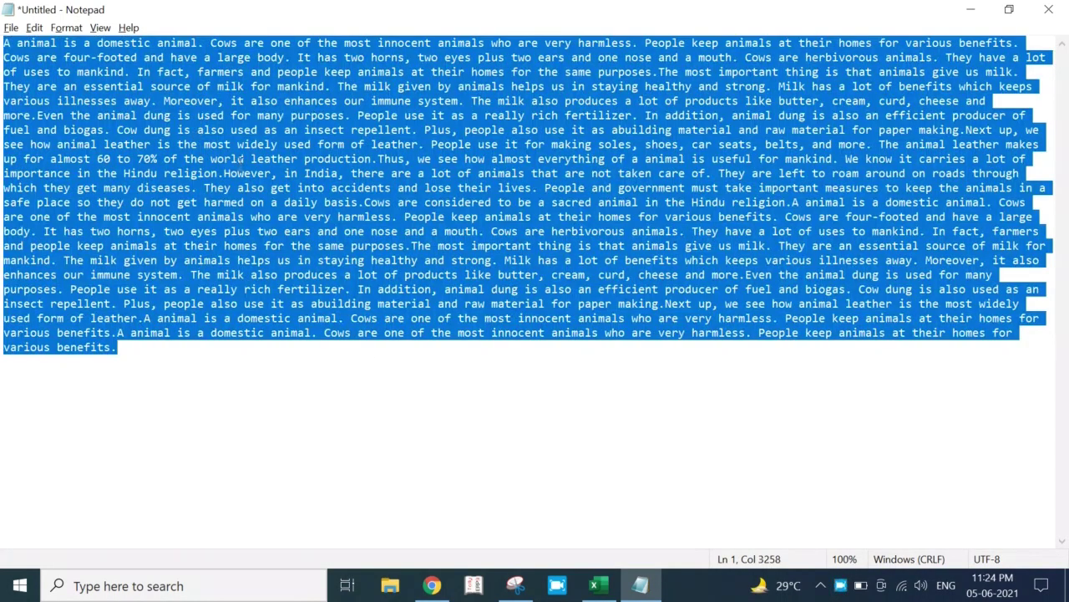
{"action": "left_click", "coordinate": [284, 144]}
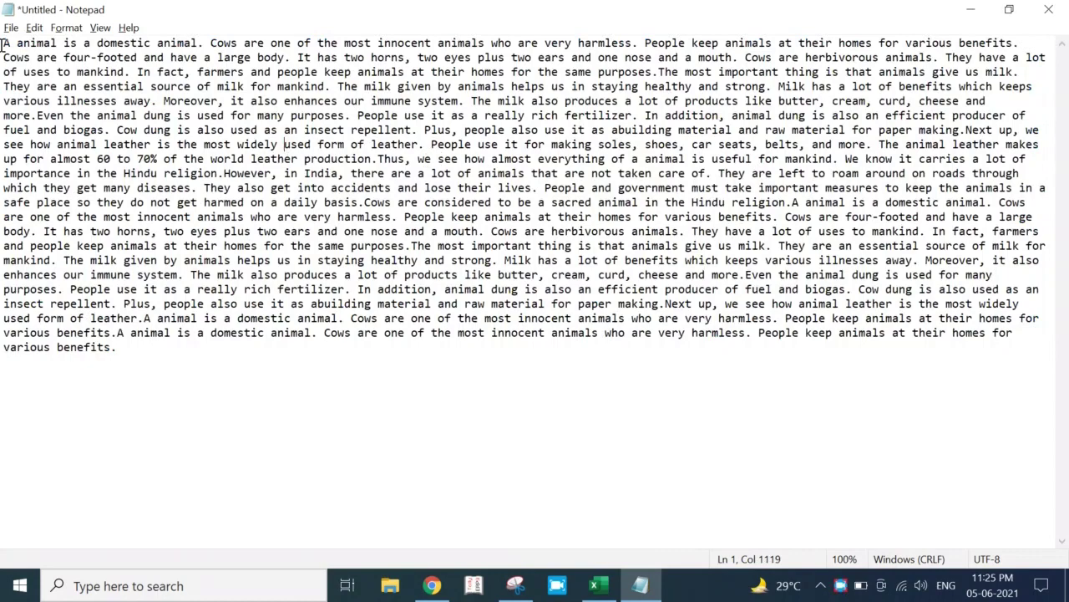
{"action": "left_click", "coordinate": [185, 116]}
{"action": "left_click", "coordinate": [543, 263]}
{"action": "key", "text": "ctrl+a"}
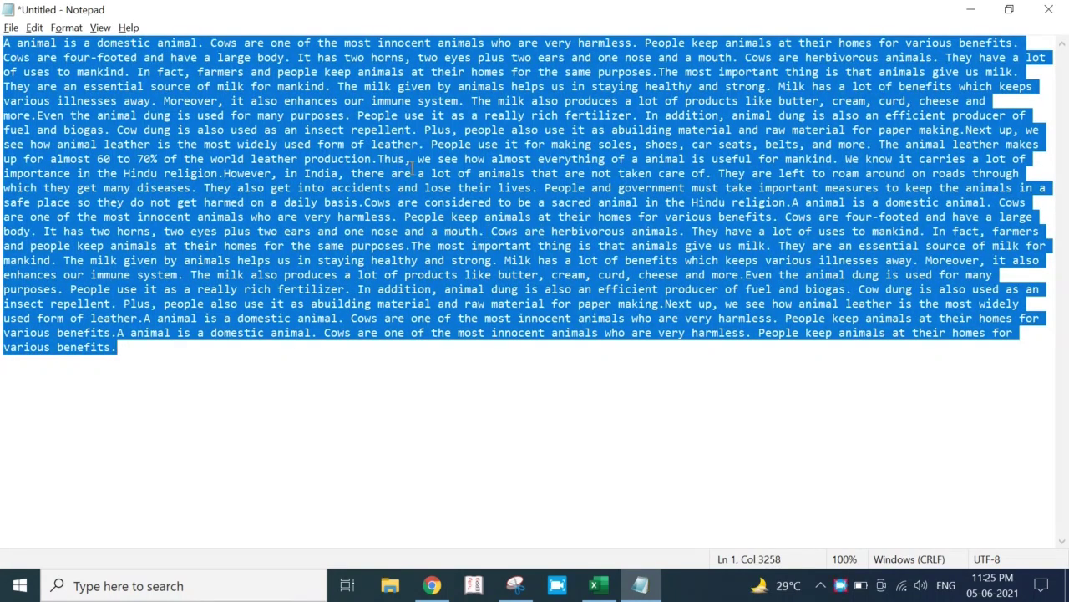
{"action": "left_click", "coordinate": [448, 173]}
Add the lines "To," and "The Branch Manager" below the essay, insert the current time and date far along the second line and highlight it.
{"action": "left_click", "coordinate": [34, 28]}
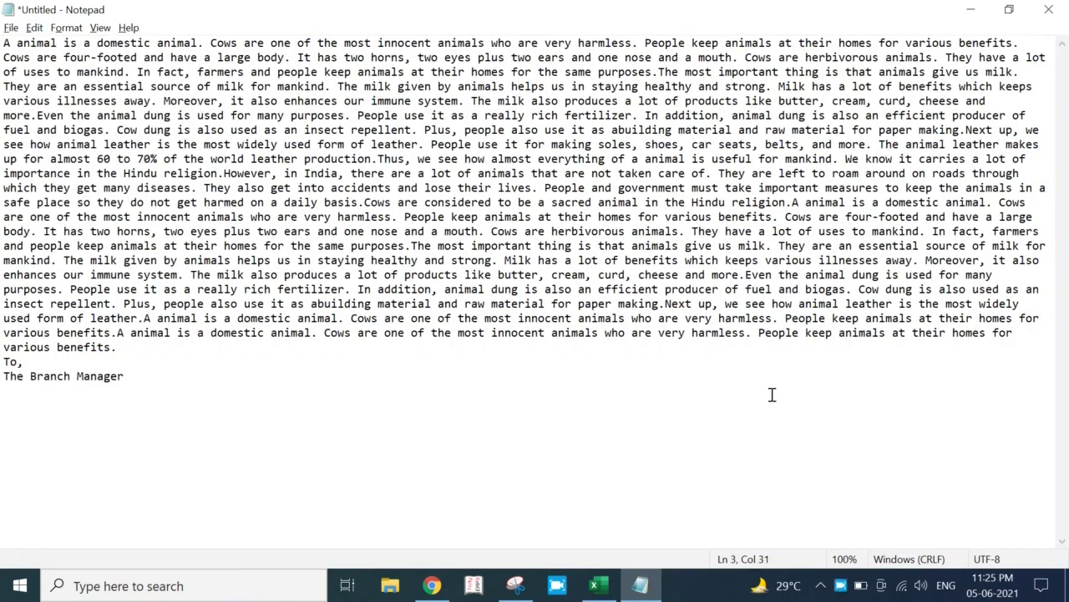
{"action": "key", "text": "F5"}
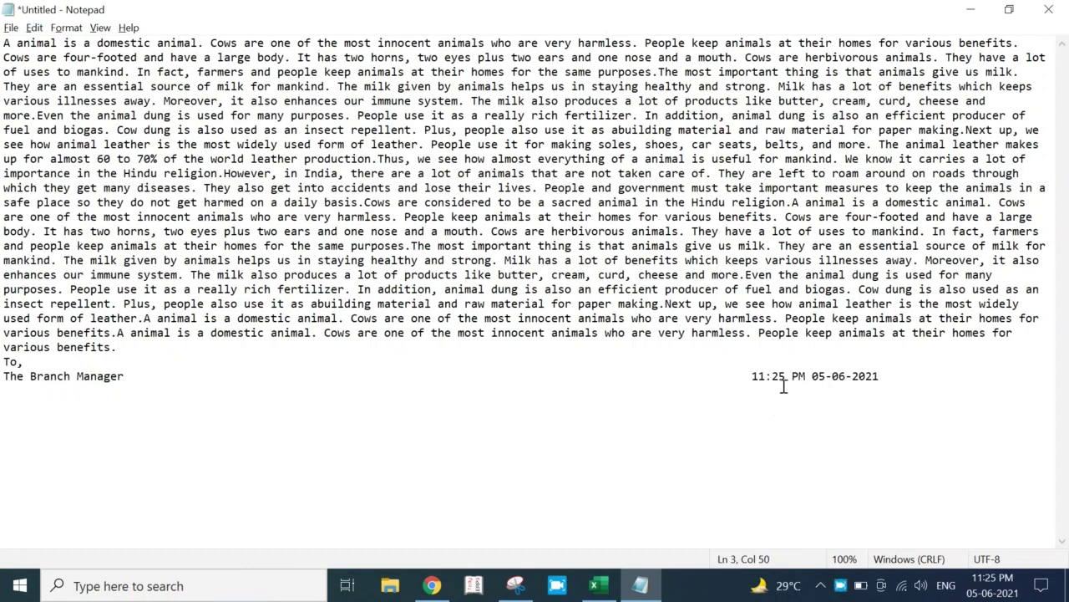
{"action": "left_click_drag", "start_coordinate": [754, 375], "coordinate": [890, 382]}
{"action": "left_click", "coordinate": [898, 377]}
{"action": "left_click", "coordinate": [576, 405]}
{"action": "left_click", "coordinate": [34, 27]}
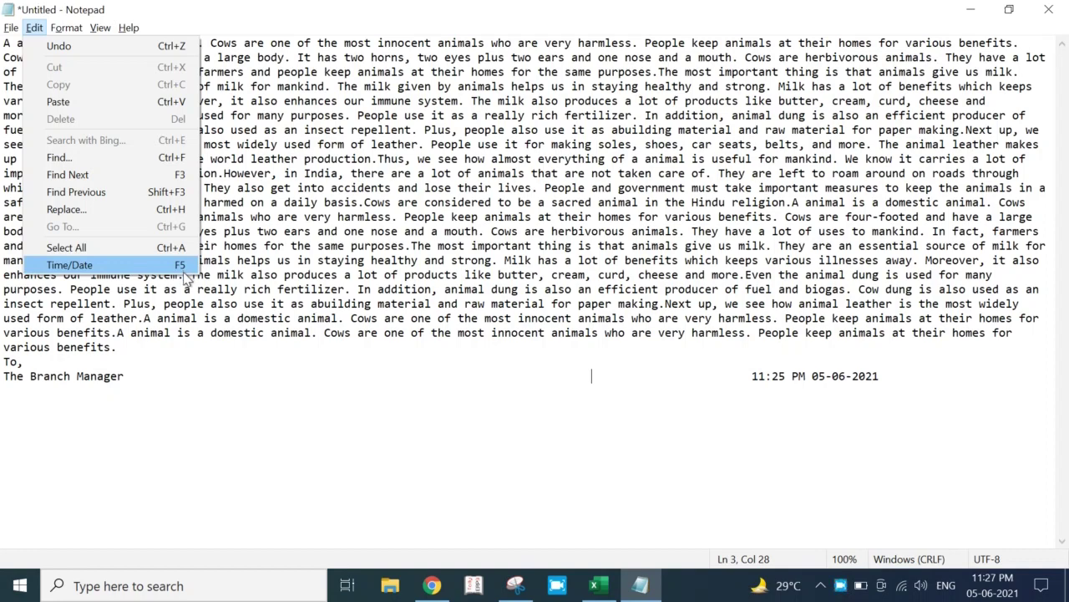
{"action": "left_click", "coordinate": [472, 303]}
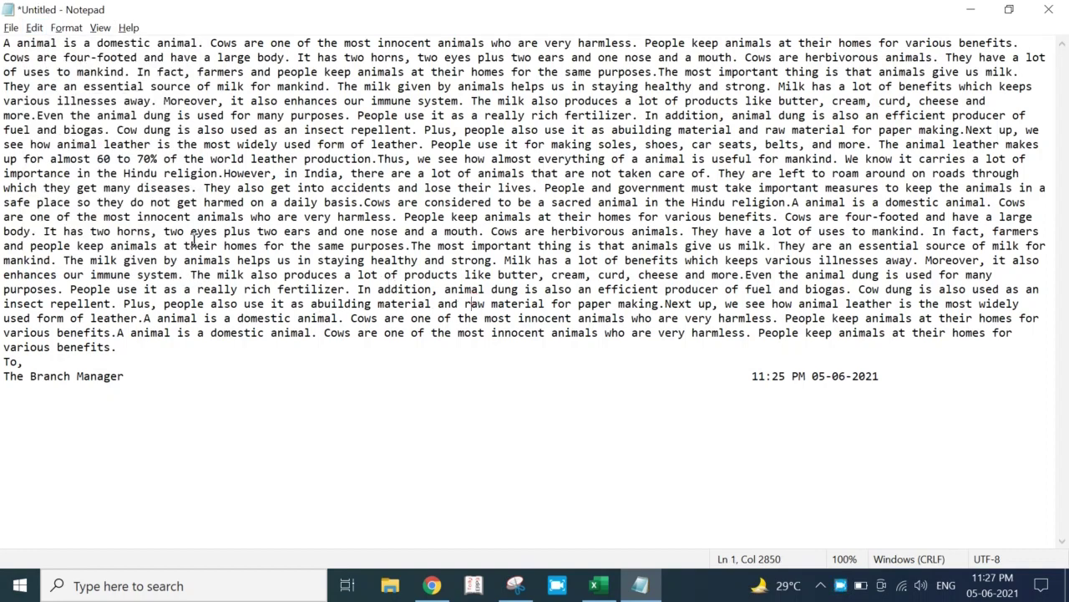
{"action": "left_click", "coordinate": [34, 28]}
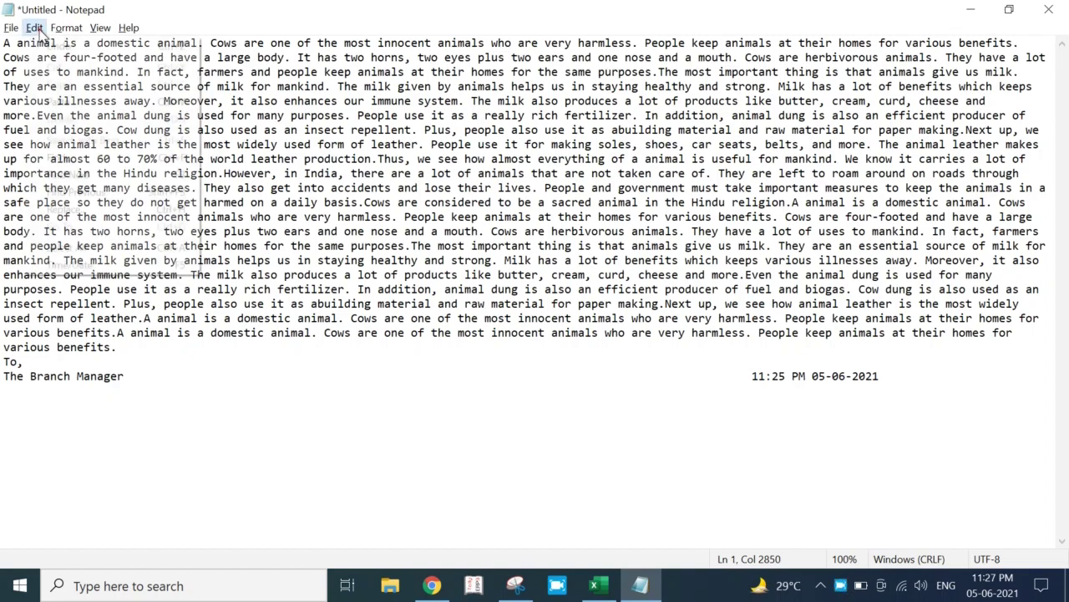
{"action": "left_click", "coordinate": [449, 188]}
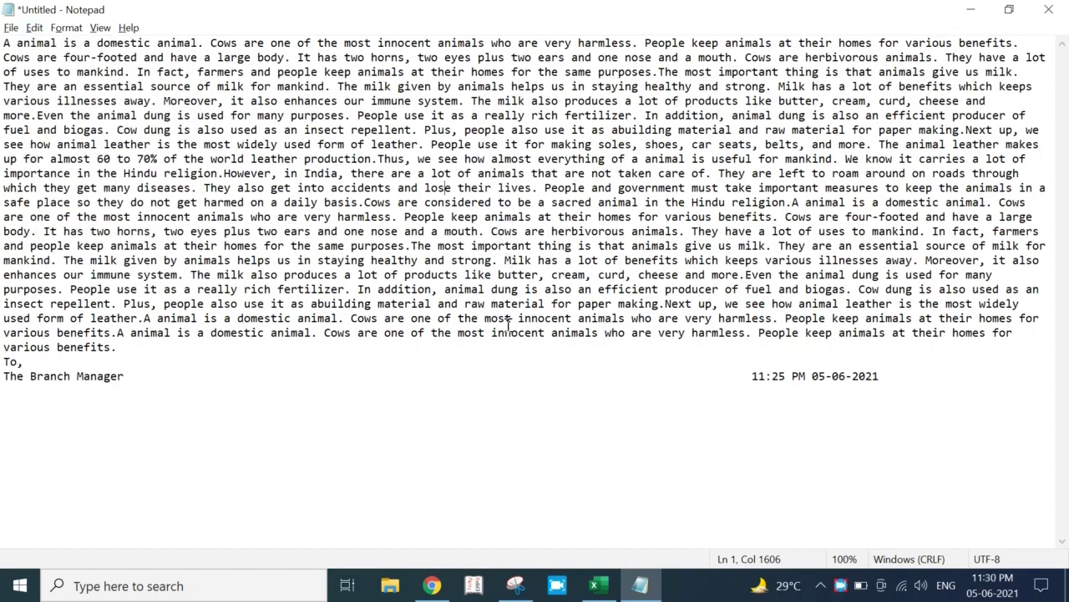